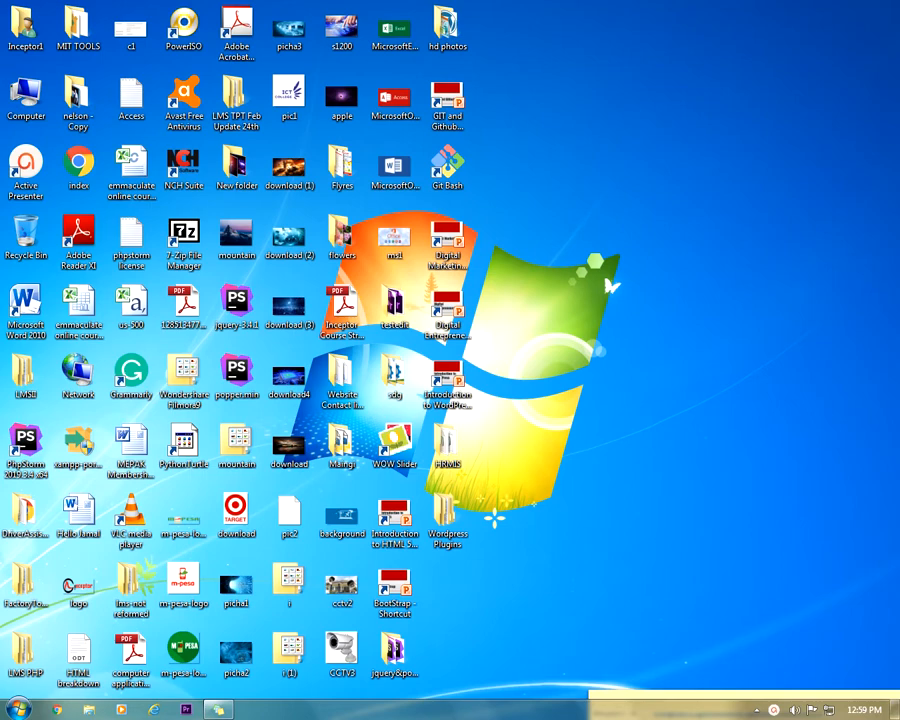
pyautogui.click(56, 709)
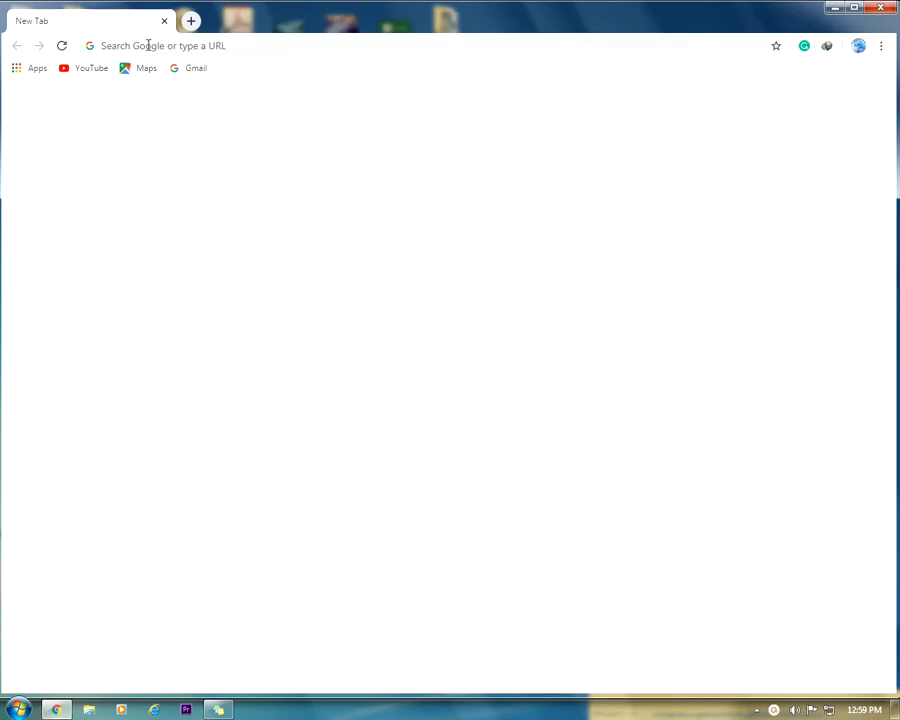
pyautogui.click(145, 46)
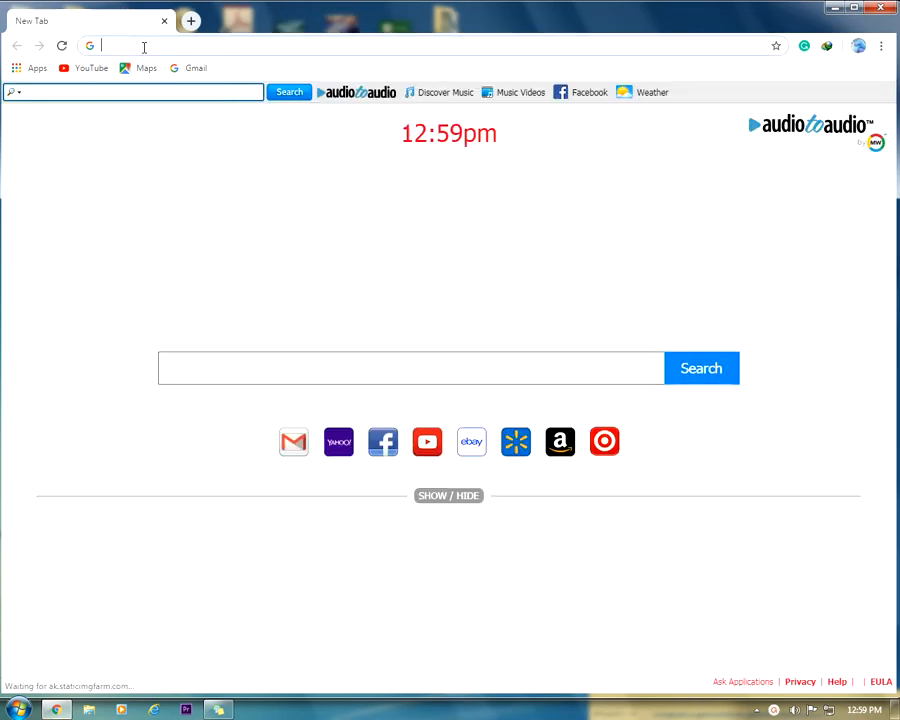
pyautogui.write('www.')
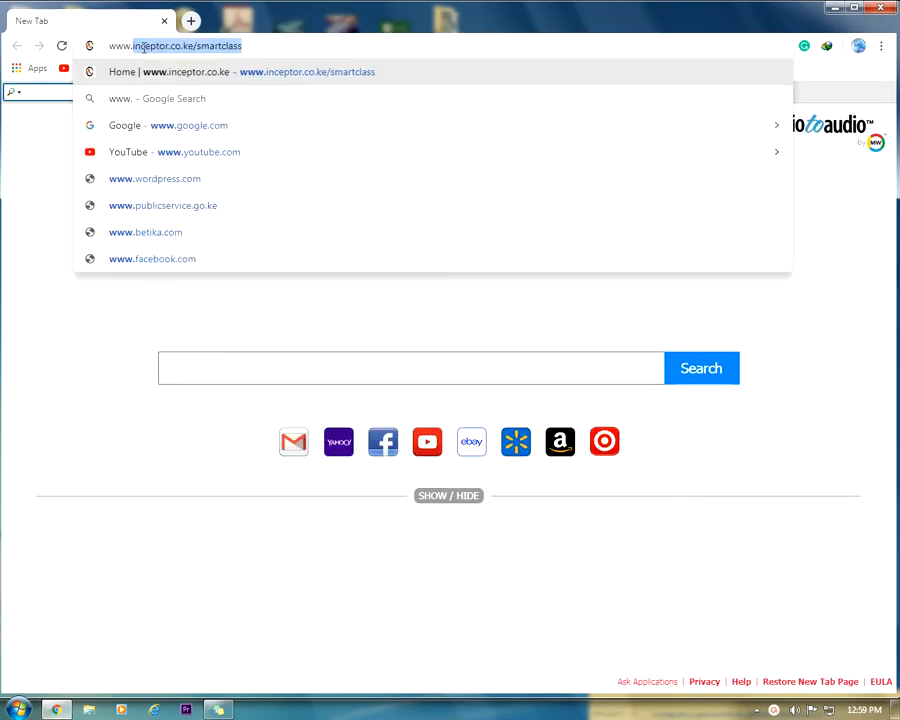
pyautogui.write('google.com')
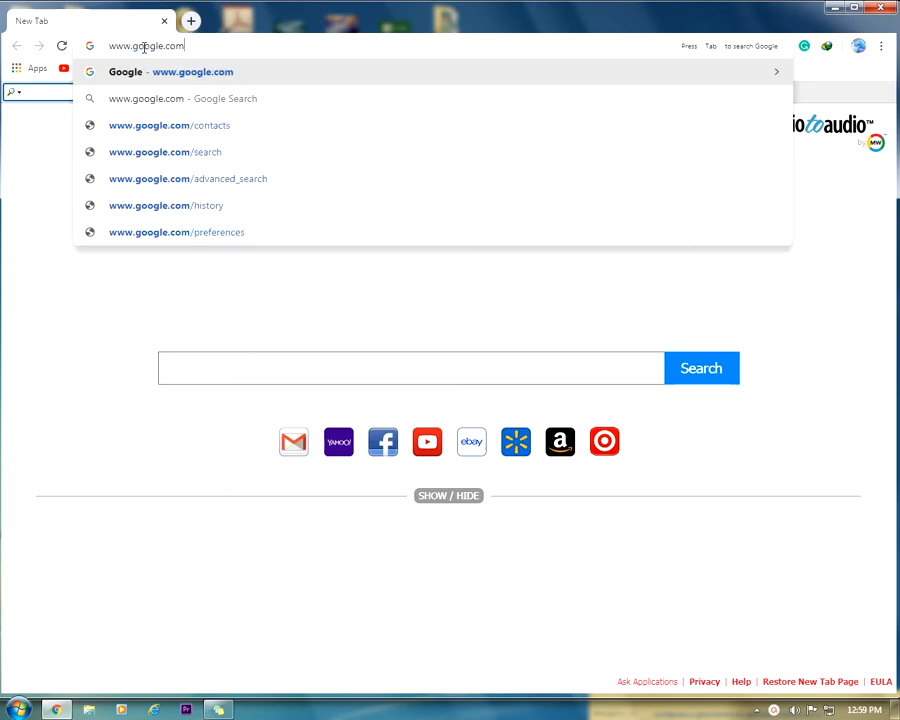
pyautogui.press('Return')
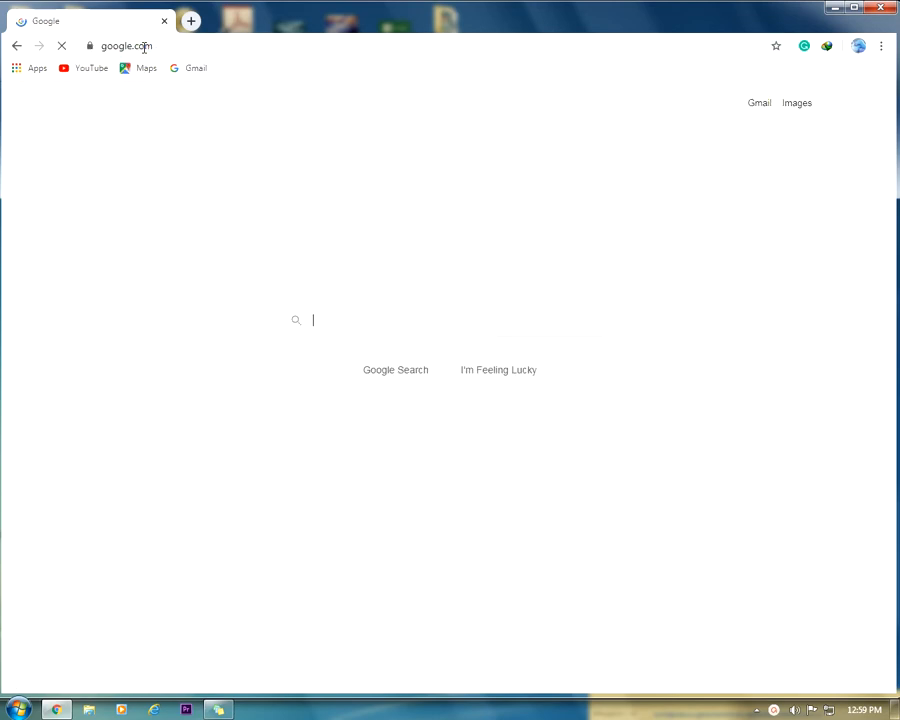
# Search Google for "xampp download" and open the Apache Friends Download XAMPP page.
pyautogui.click(333, 319)
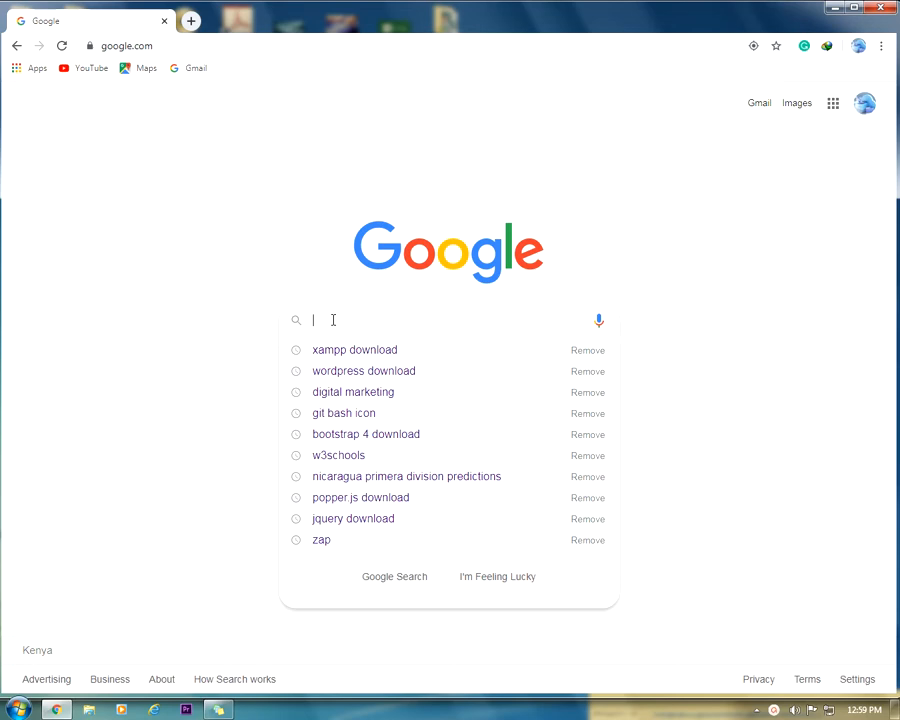
pyautogui.write('xam')
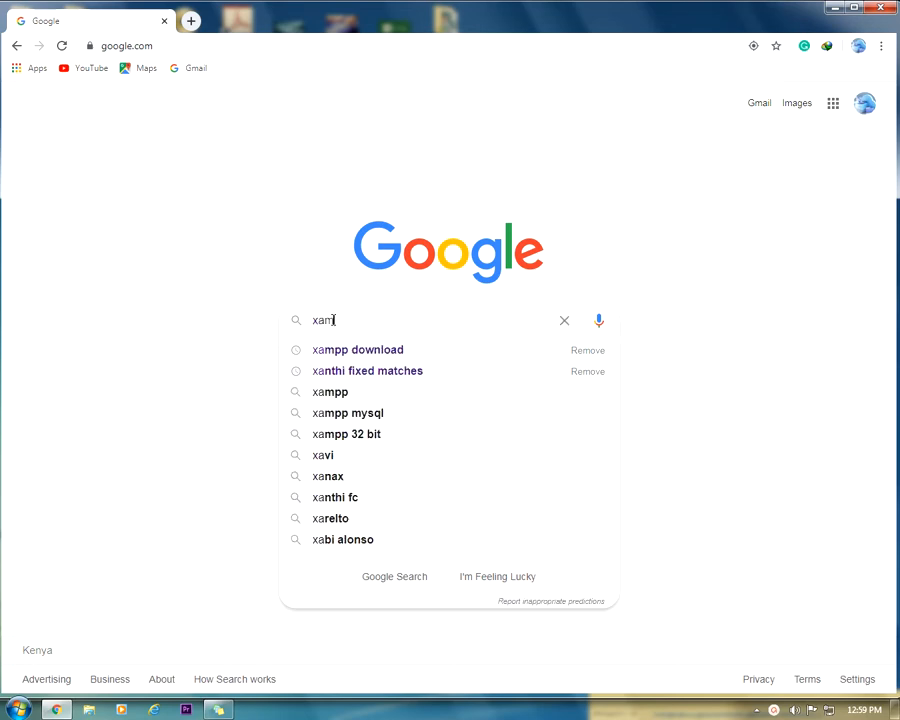
pyautogui.write('pp d')
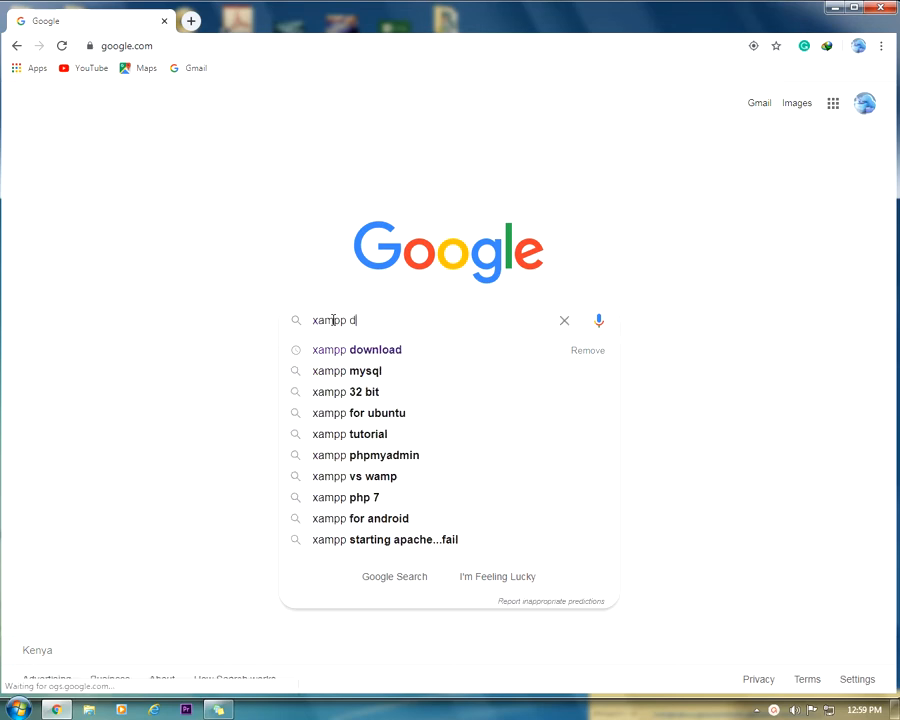
pyautogui.write('ow')
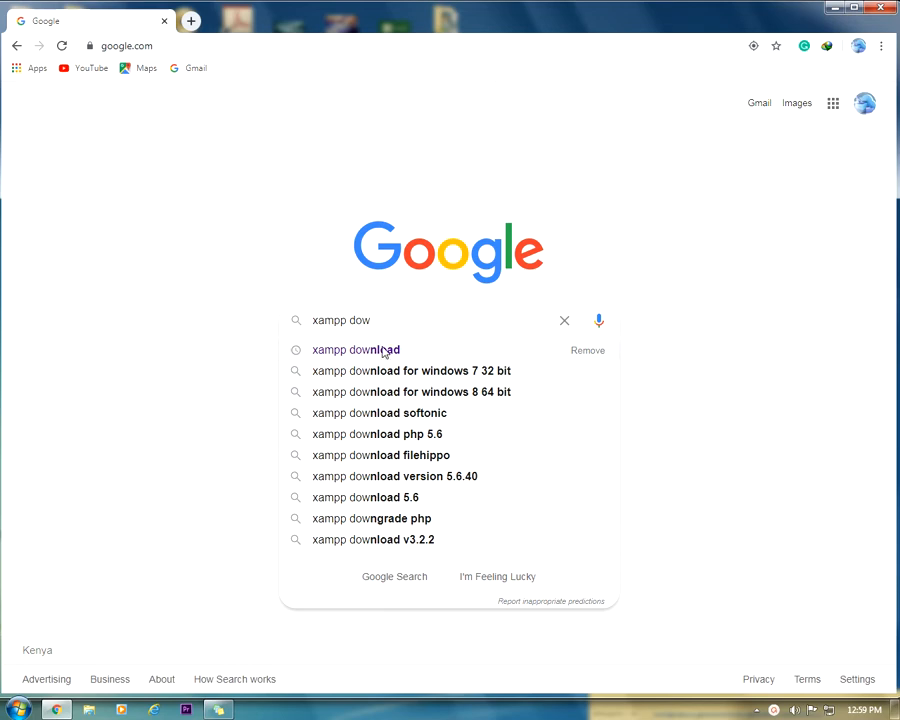
pyautogui.click(384, 352)
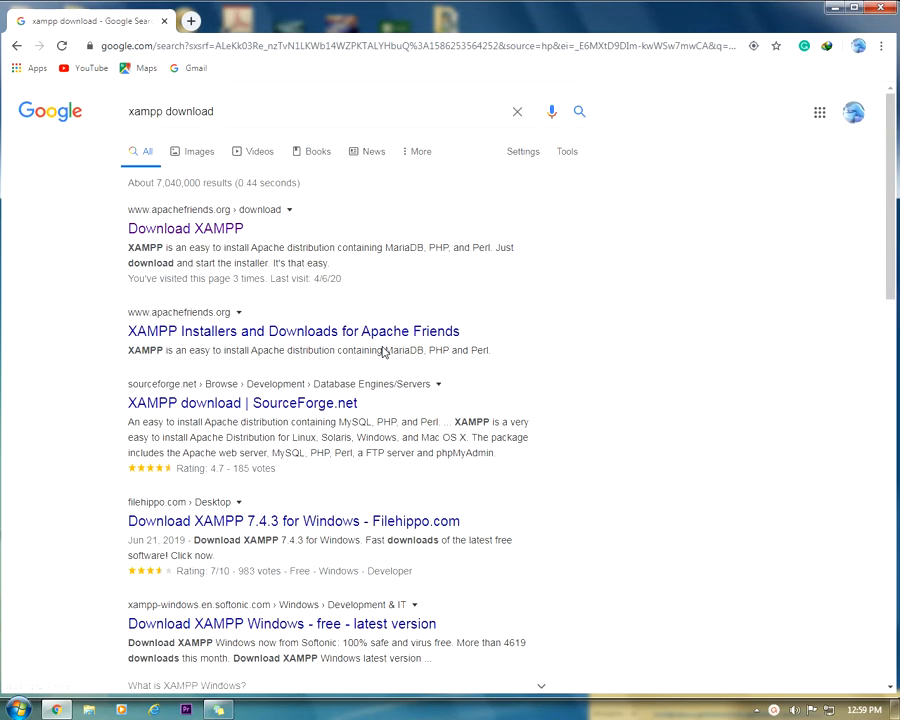
pyautogui.click(207, 233)
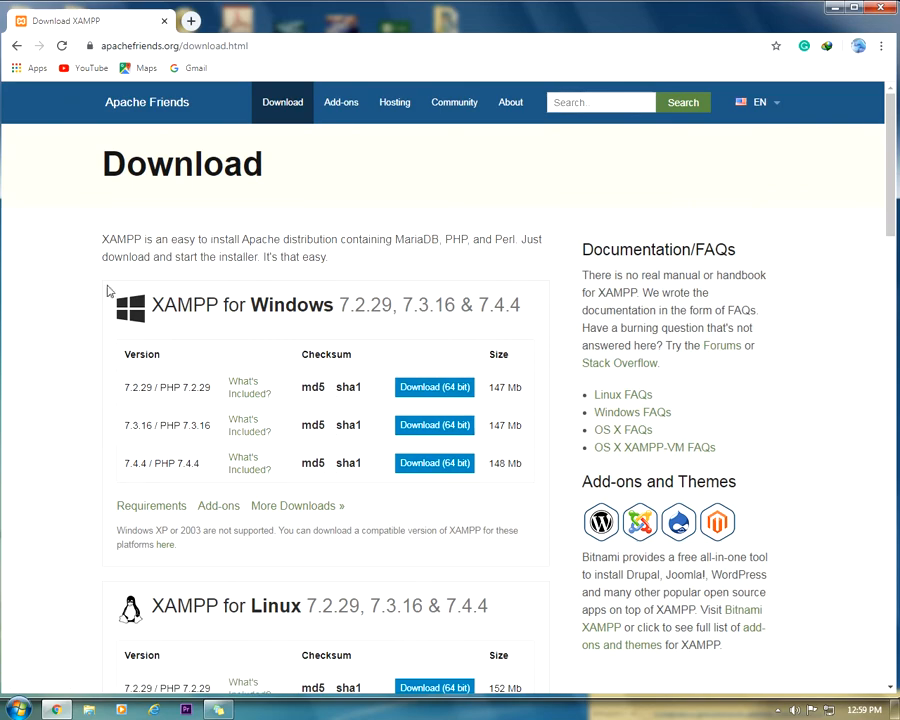
# Request the 64-bit XAMPP 7.4.4 installer for Windows, cancelling the duplicate download and closing the success page.
pyautogui.click(449, 466)
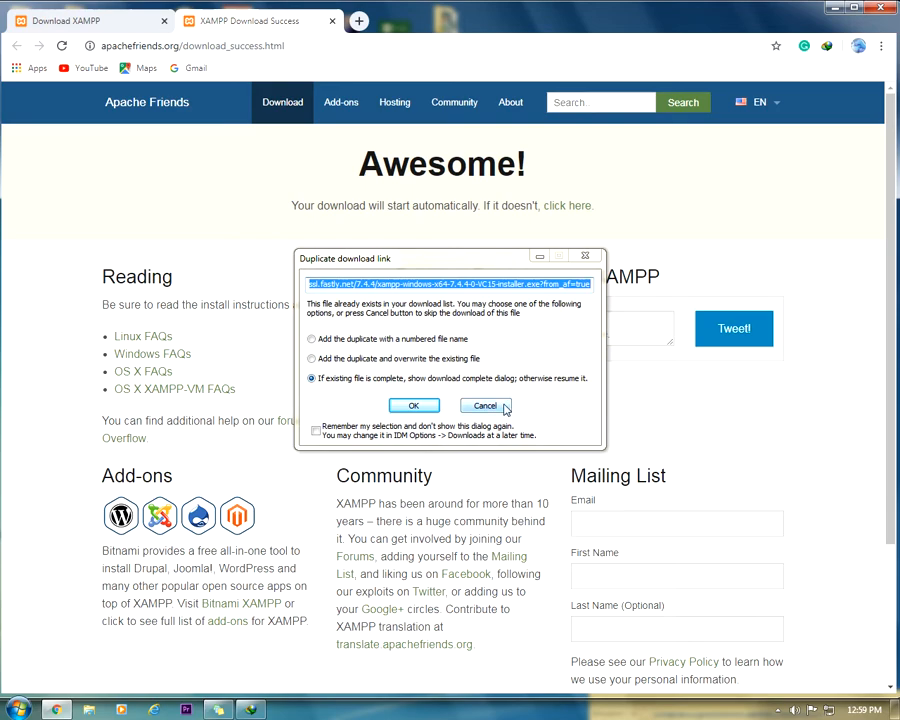
pyautogui.click(480, 407)
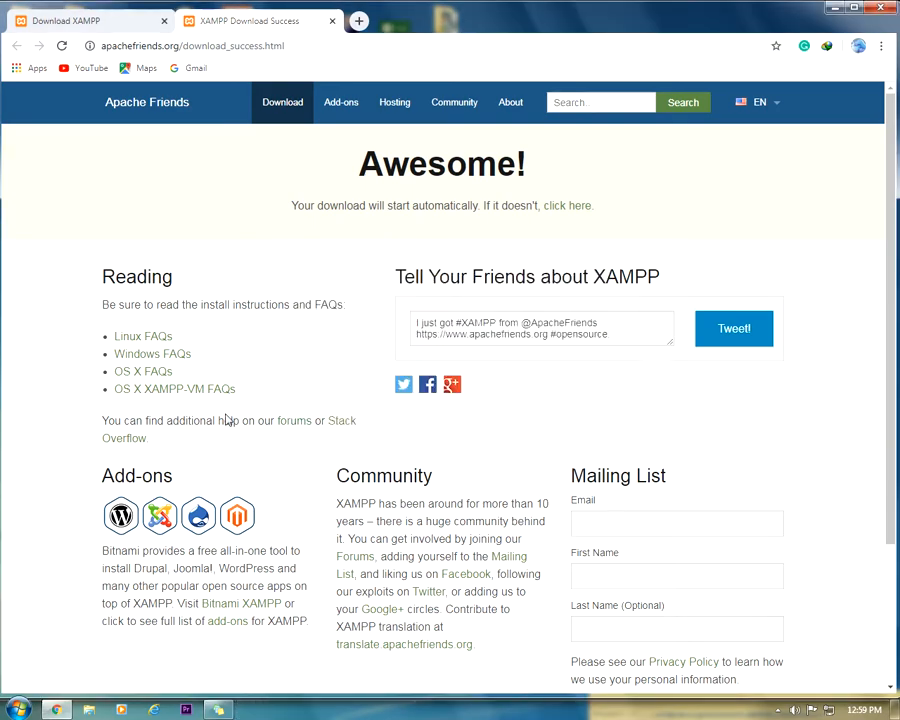
pyautogui.click(333, 20)
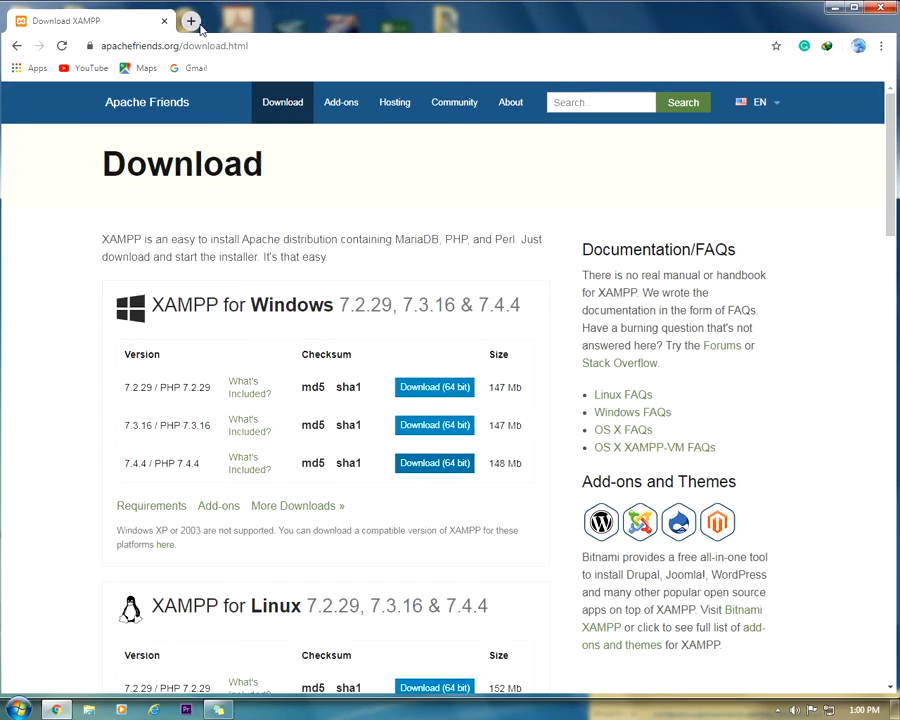
# Search Google for "wordpress download" and open the Get WordPress page on WordPress.org.
pyautogui.click(15, 46)
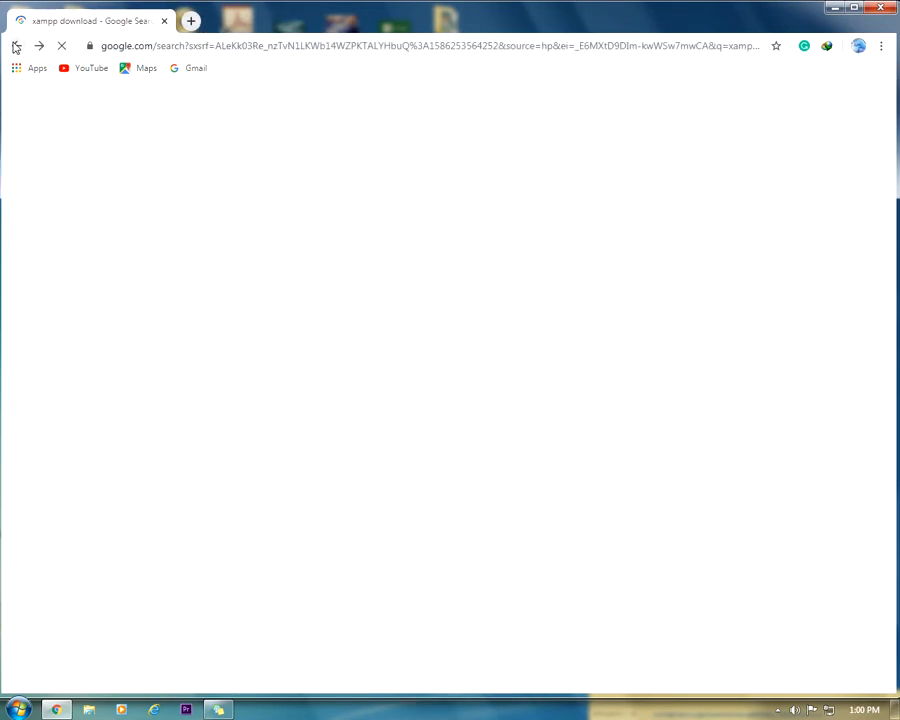
pyautogui.click(212, 112)
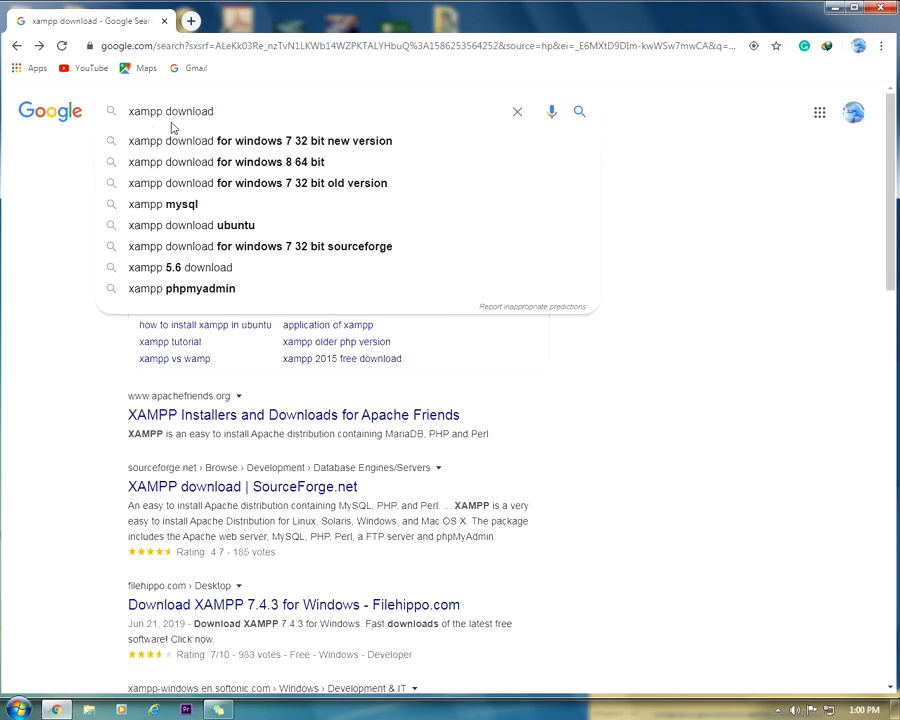
pyautogui.moveTo(236, 114); pyautogui.dragTo(84, 119)
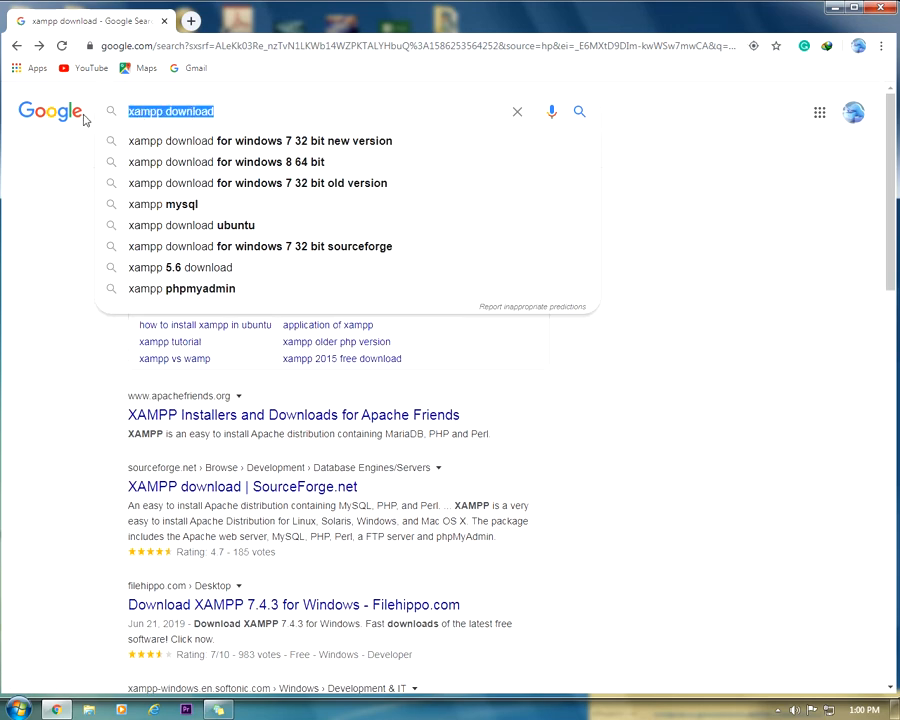
pyautogui.write('word')
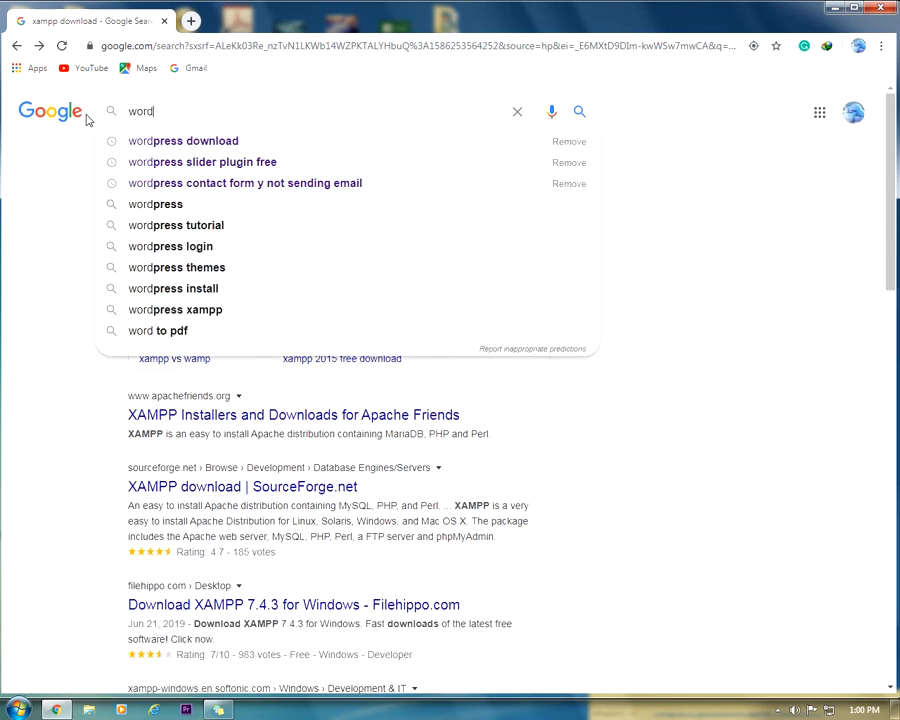
pyautogui.click(172, 141)
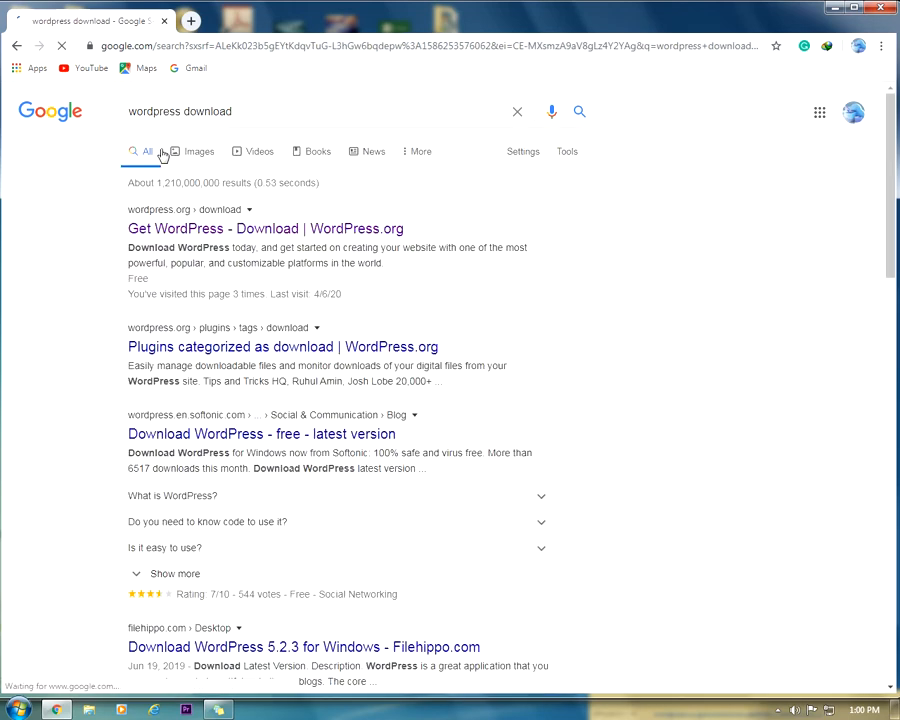
pyautogui.click(193, 237)
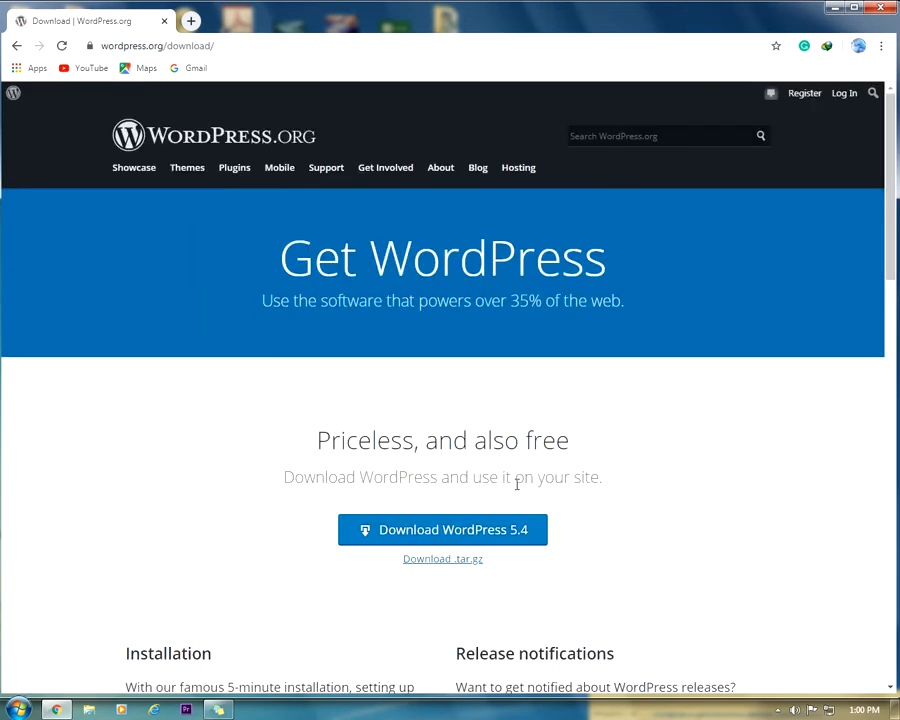
# Download WordPress 5.4 as a zip, overwriting the existing file, and dismiss the site's confirmation pop-up.
pyautogui.click(457, 537)
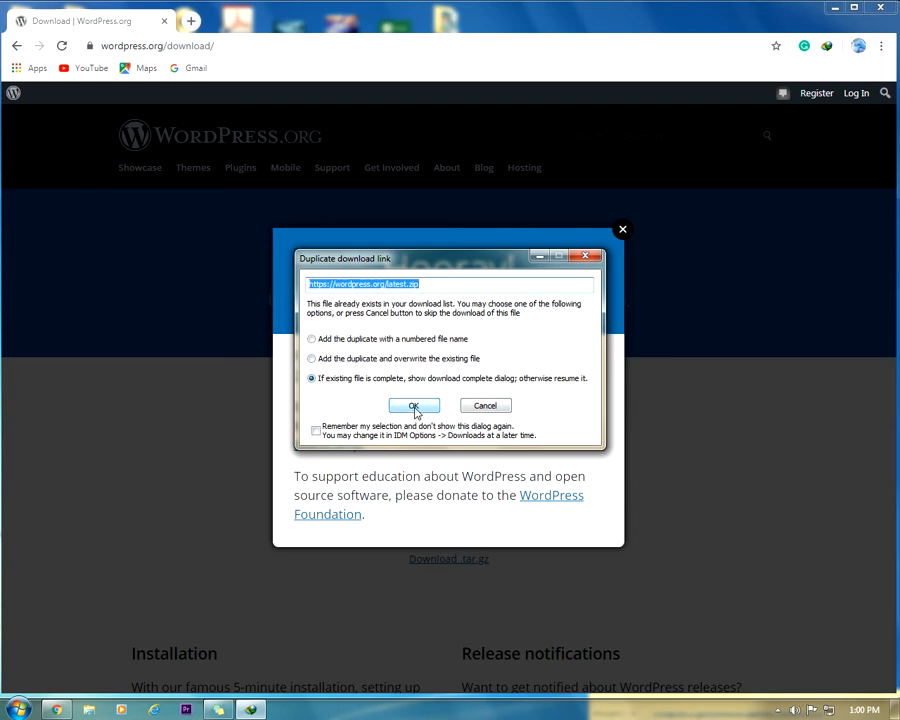
pyautogui.click(379, 361)
pyautogui.click(412, 407)
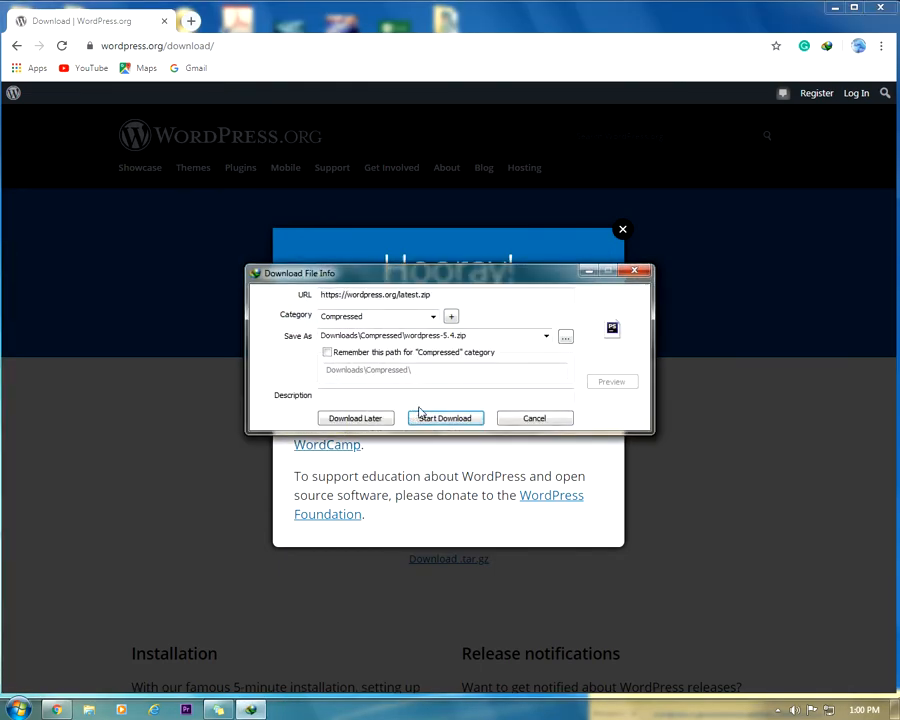
pyautogui.click(440, 416)
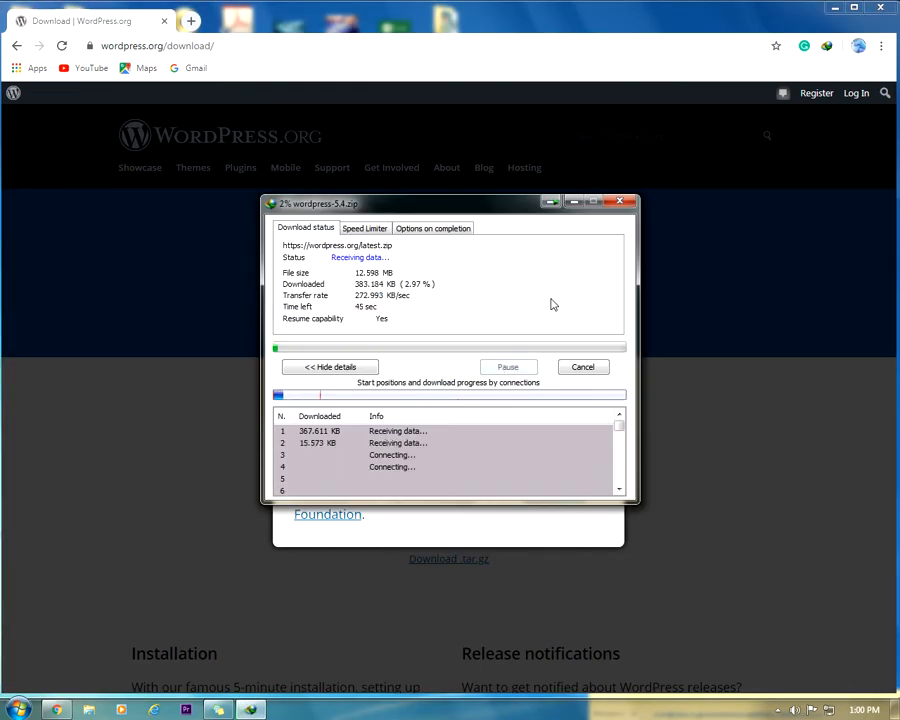
pyautogui.click(528, 532)
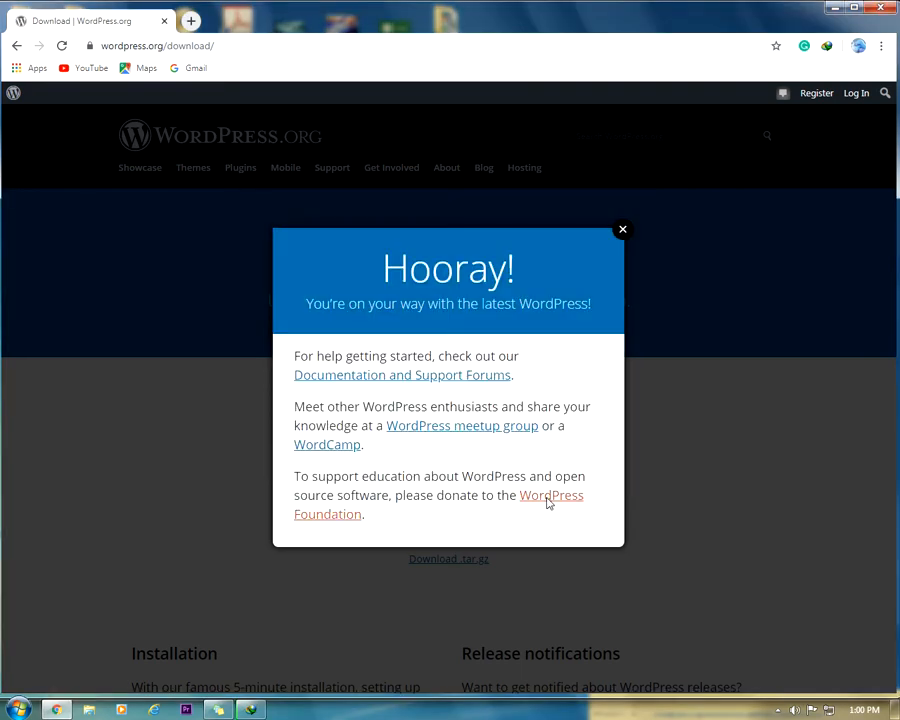
pyautogui.click(622, 232)
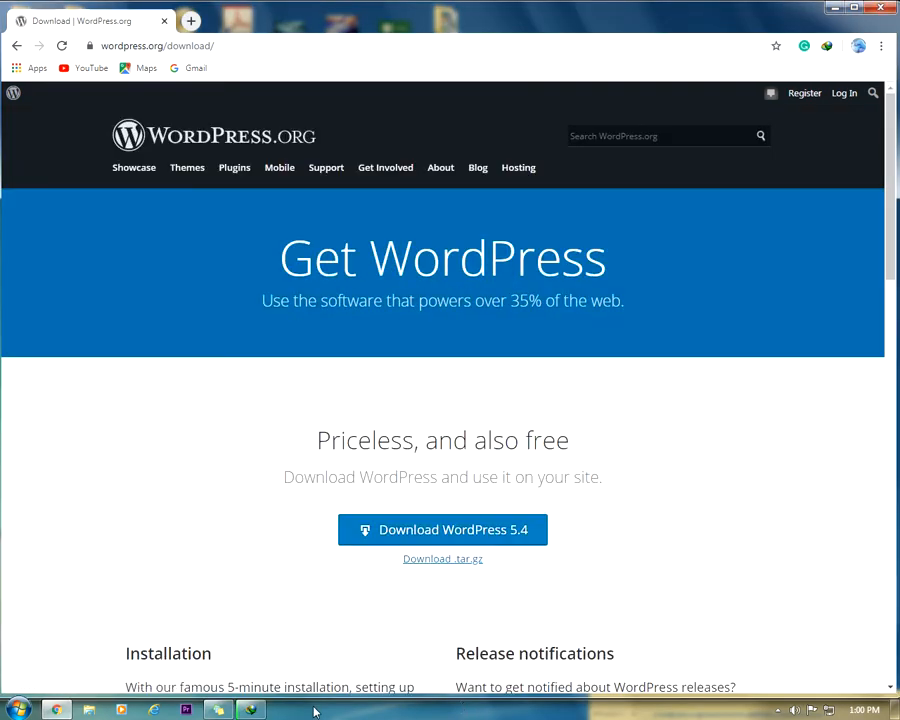
# Open the folder containing the downloaded wordpress-5.4 zip and extract the archive there with 7-Zip.
pyautogui.click(251, 709)
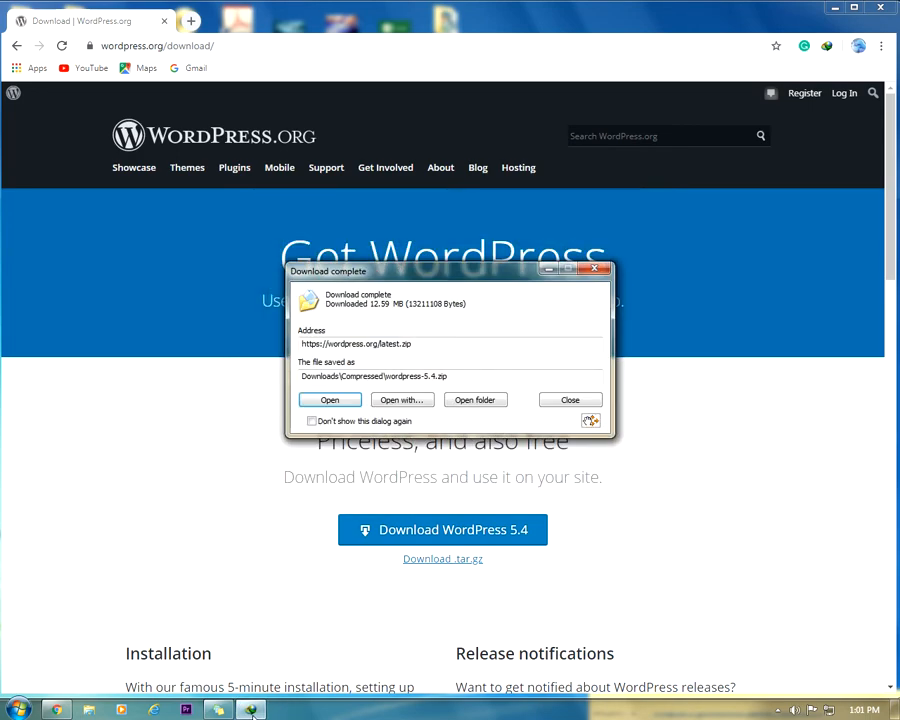
pyautogui.click(489, 399)
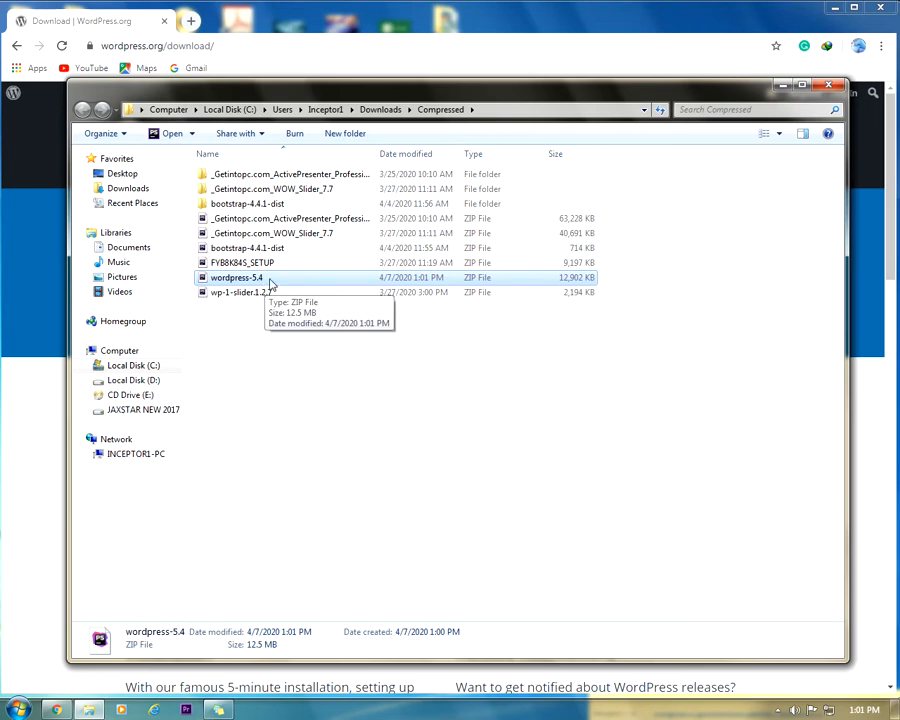
pyautogui.rightClick(270, 283)
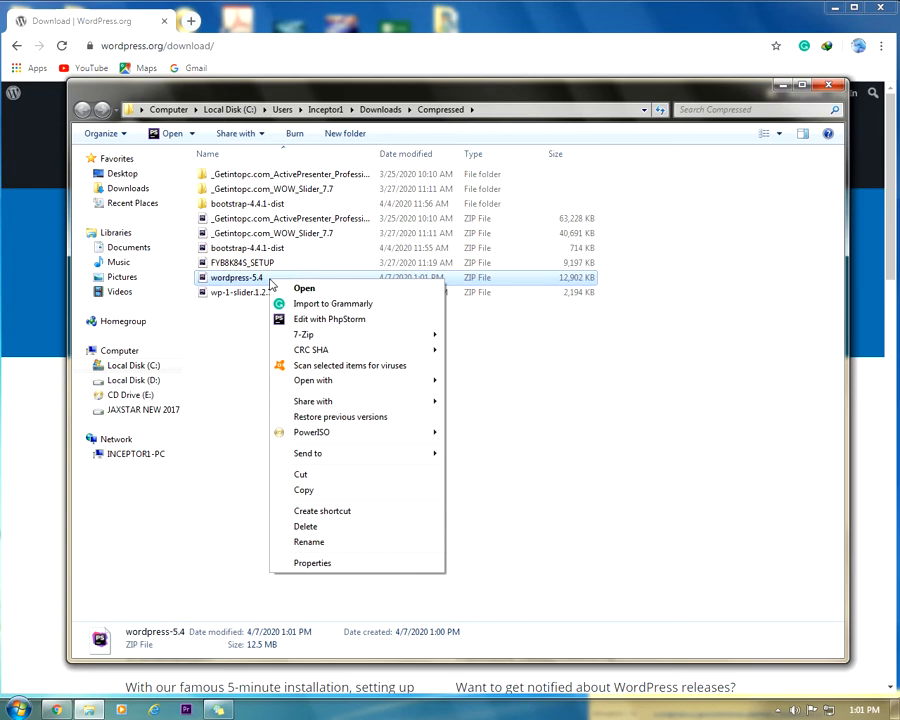
pyautogui.moveTo(330, 343)
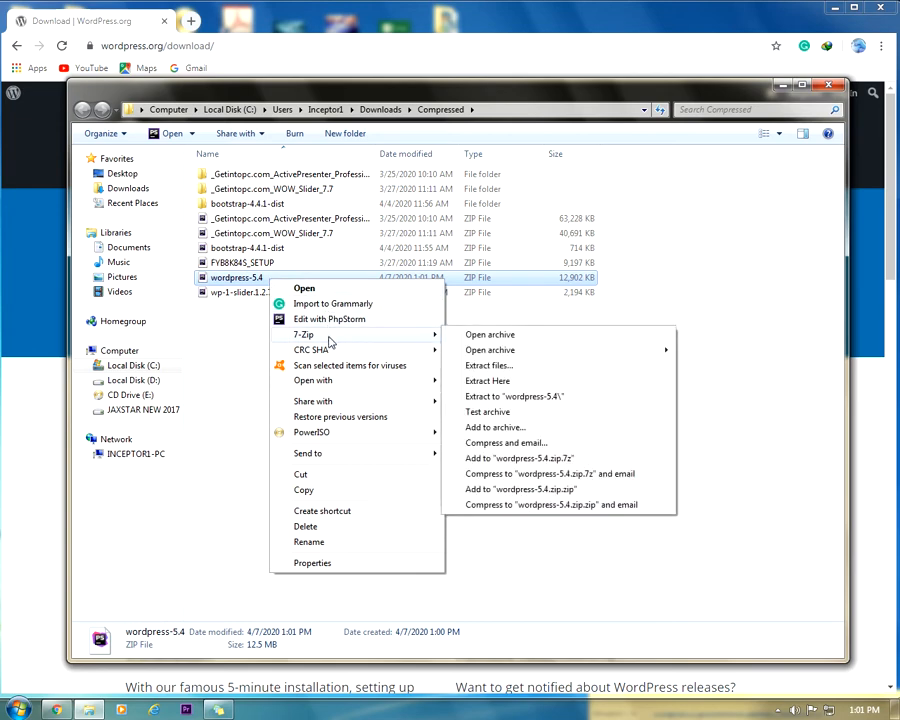
pyautogui.moveTo(517, 352)
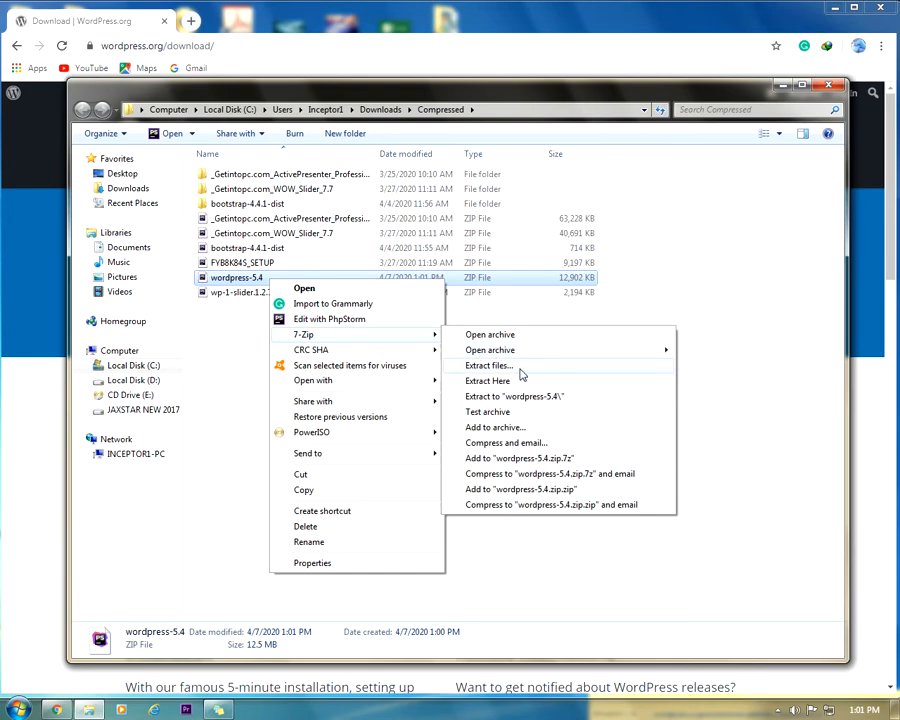
pyautogui.click(519, 384)
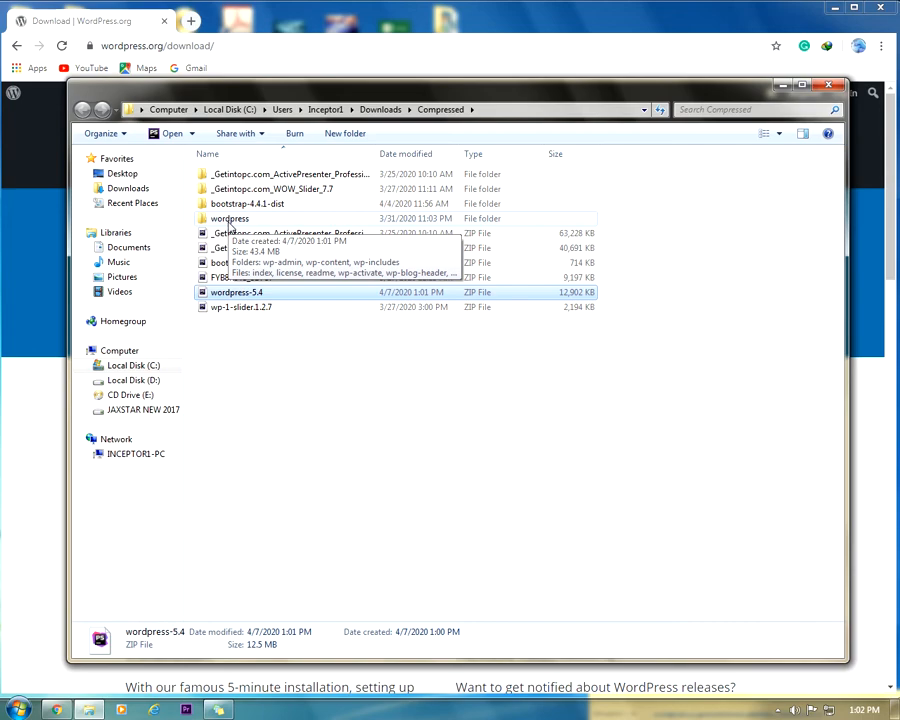
# Open the Programs folder inside Downloads and select the xampp-windows-x64-7.4.4-0-VC15-installer file.
pyautogui.click(388, 112)
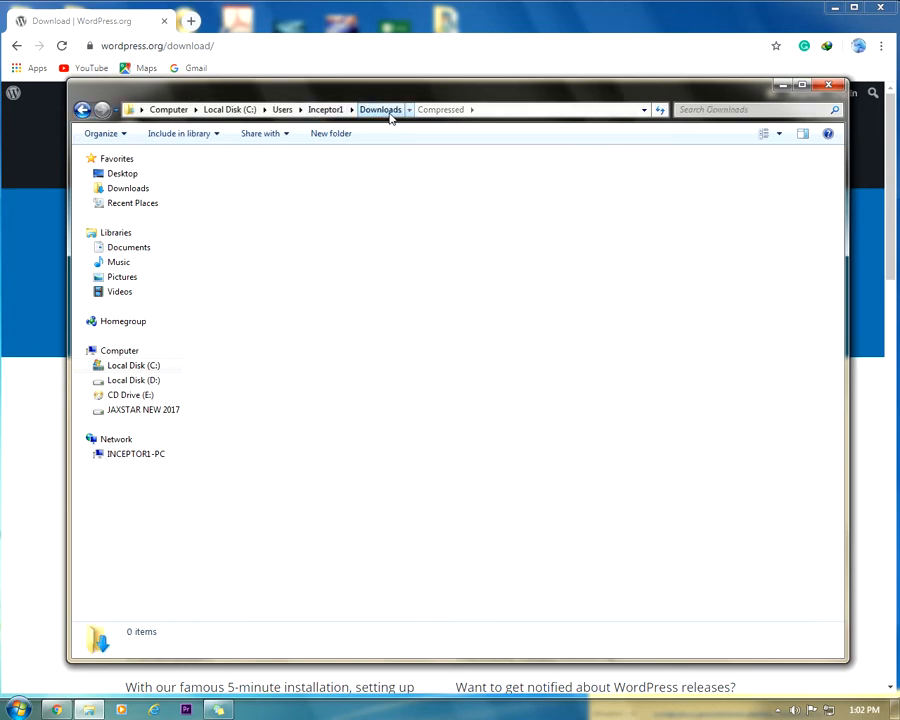
pyautogui.click(128, 189)
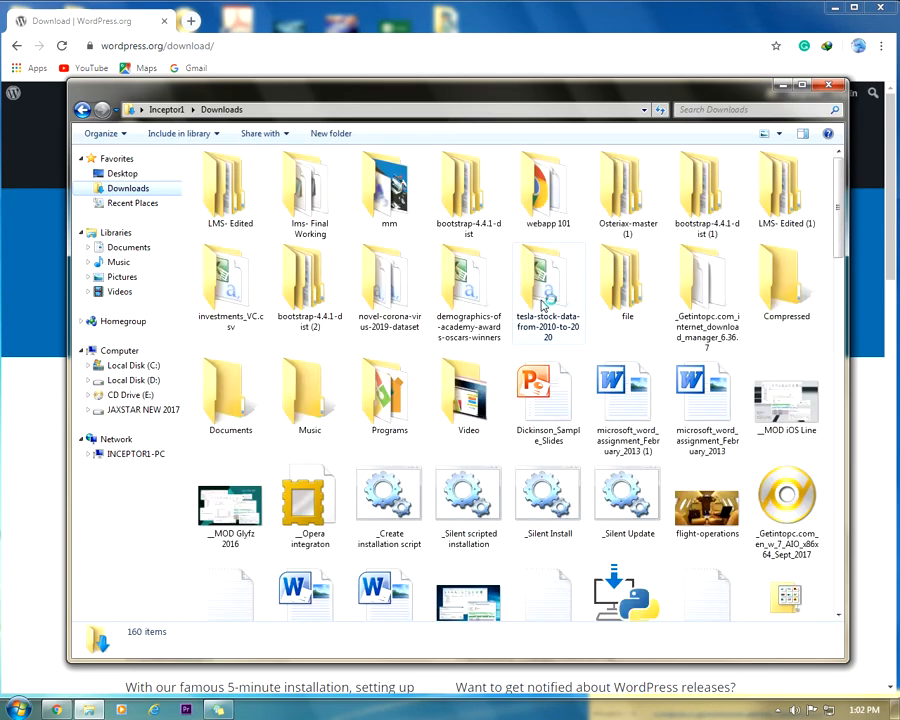
pyautogui.doubleClick(382, 405)
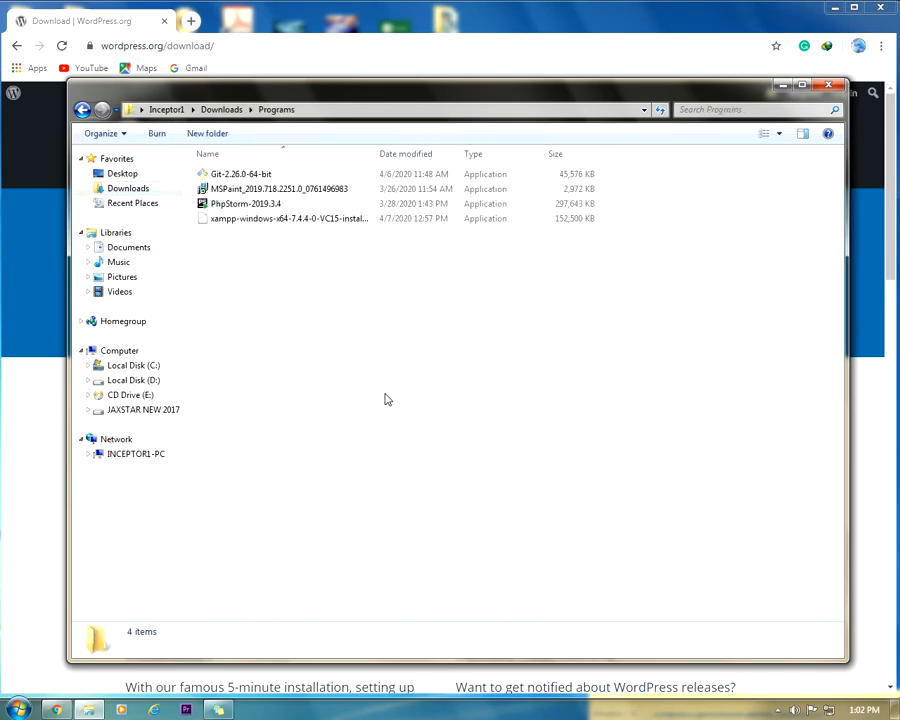
pyautogui.click(340, 222)
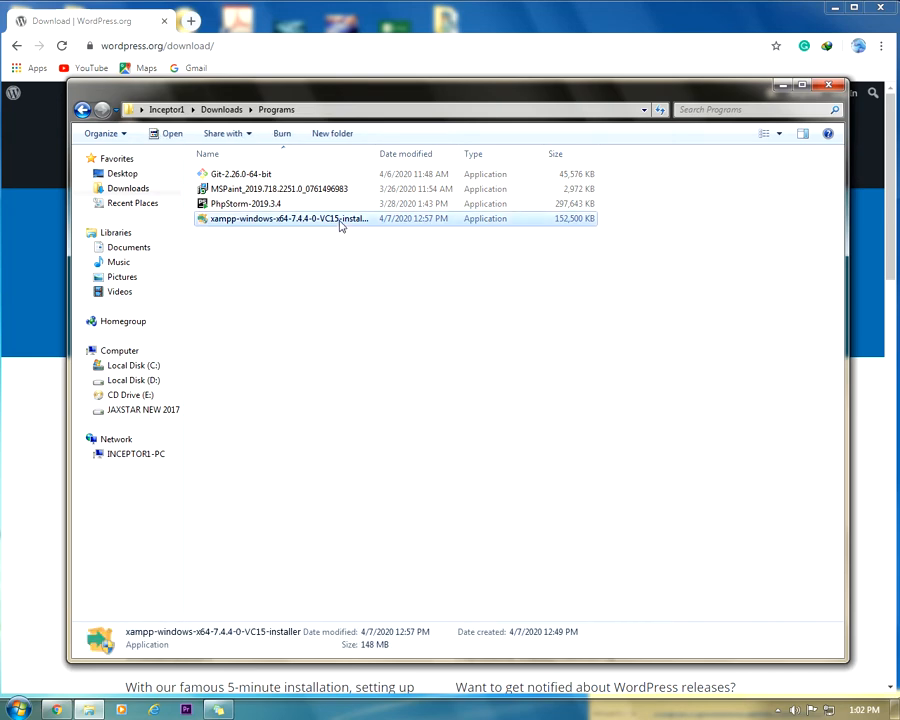
# Launch the xampp-windows-x64-7.4.4-0-VC15-installer, clear the other windows from the desktop, and acknowledge the User Account Control warning.
pyautogui.doubleClick(340, 220)
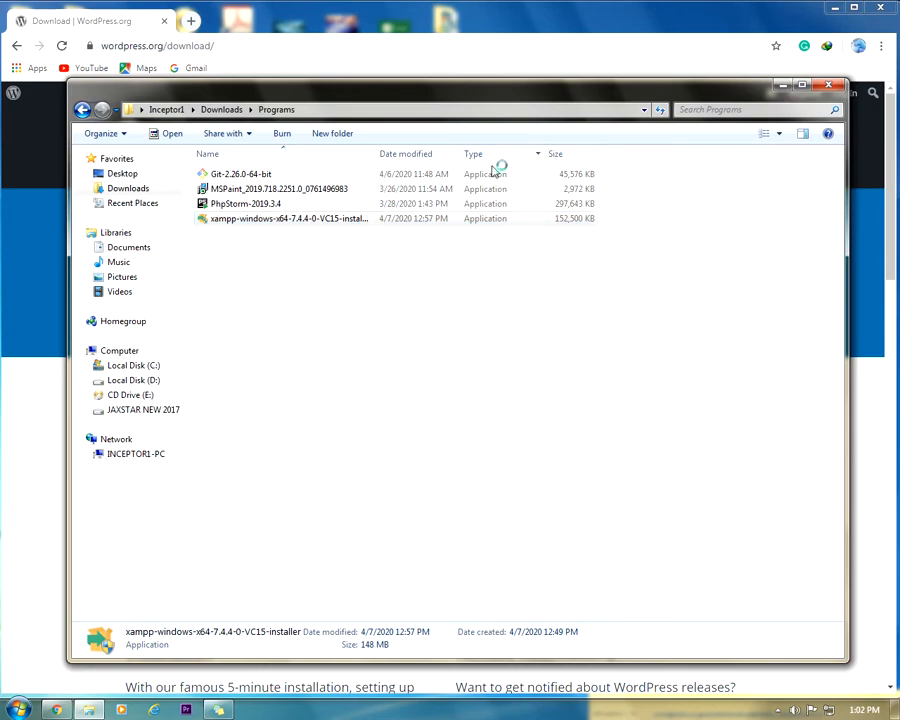
pyautogui.click(782, 85)
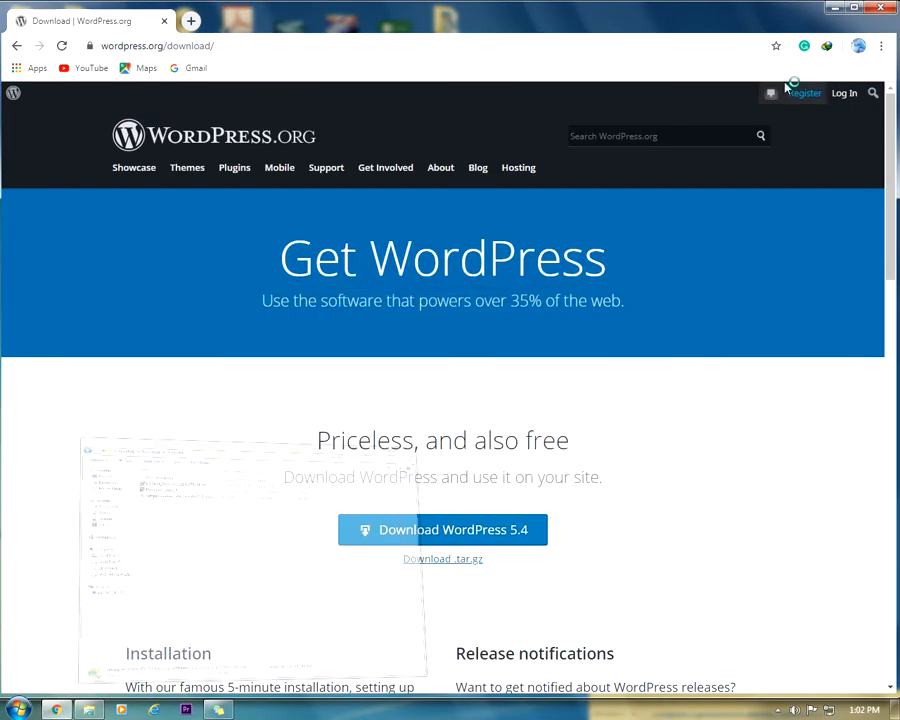
pyautogui.click(826, 6)
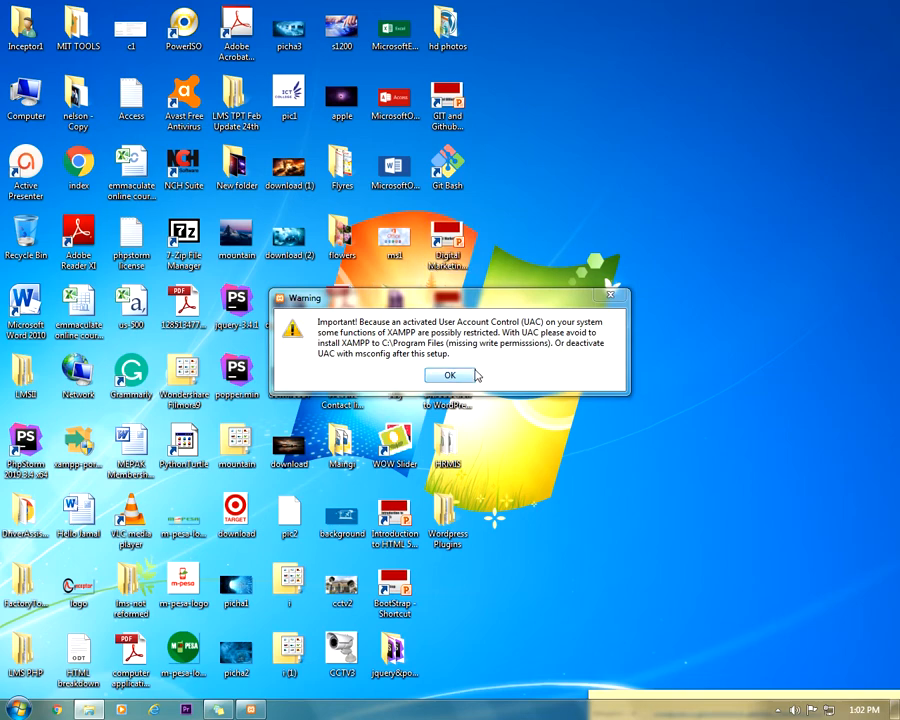
pyautogui.click(476, 377)
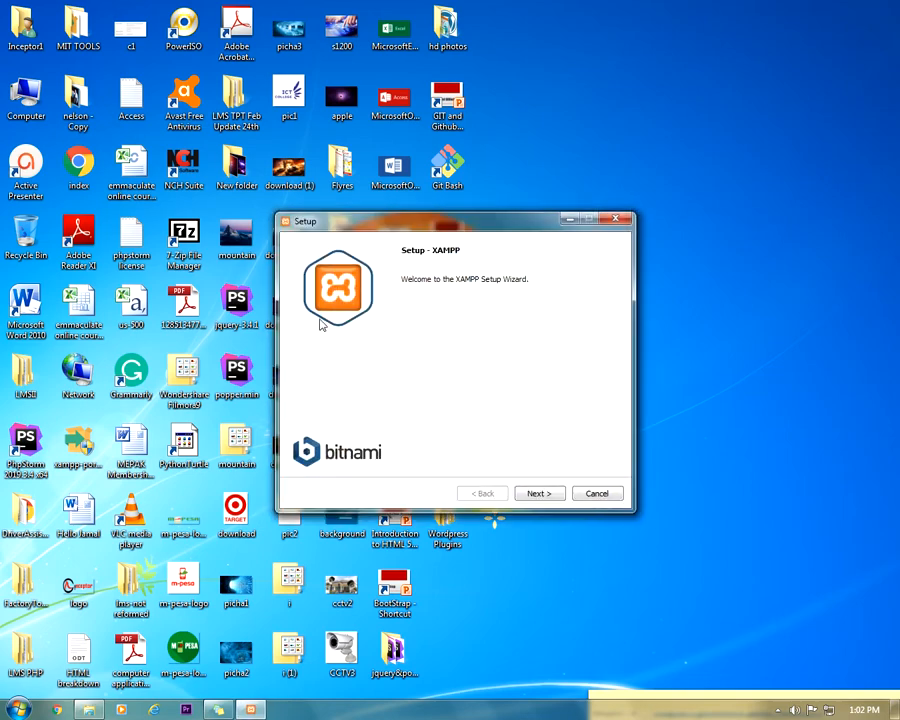
# Exclude FileZilla FTP Server, Mercury Mail Server, Webalizer and Fake Sendmail from the XAMPP components and continue the setup.
pyautogui.click(532, 490)
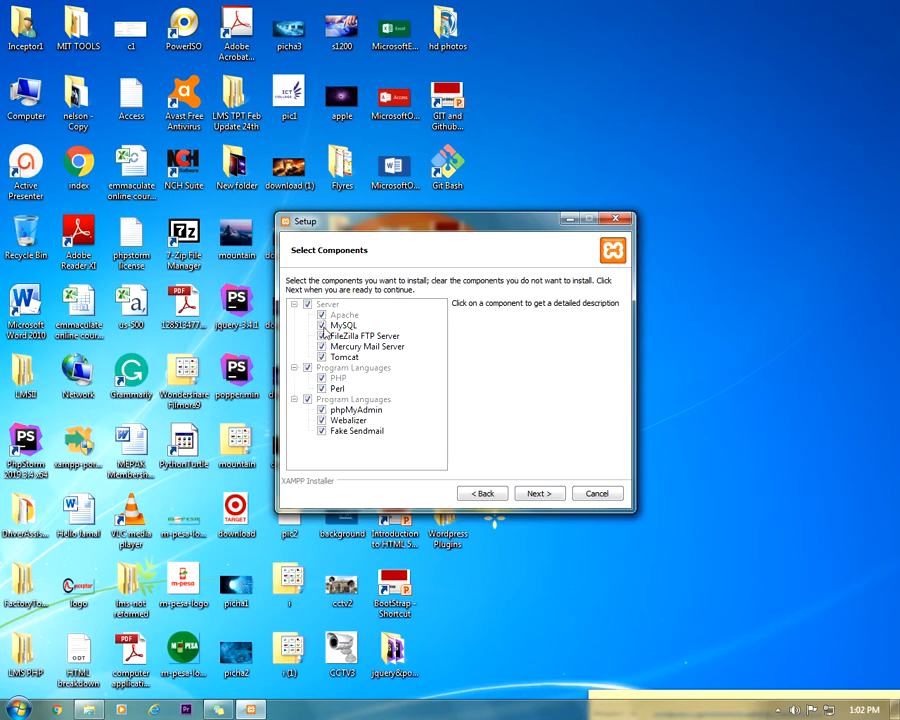
pyautogui.click(321, 336)
pyautogui.click(321, 347)
pyautogui.click(321, 420)
pyautogui.click(321, 431)
pyautogui.click(536, 494)
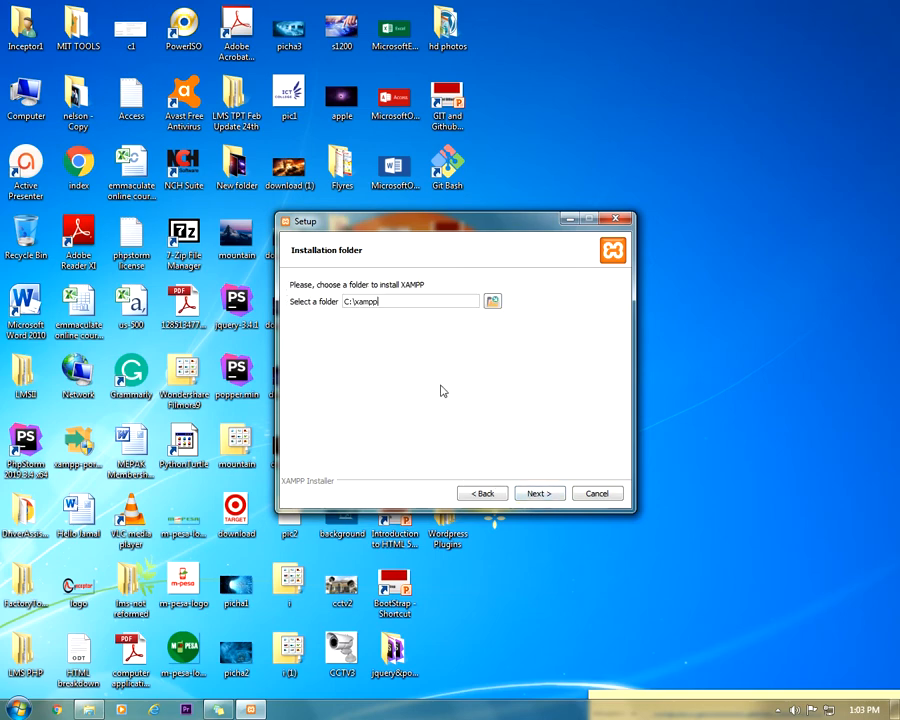
# Accept C:\xampp as the installation folder, decline to learn more about Bitnami, and run the XAMPP installation.
pyautogui.click(539, 495)
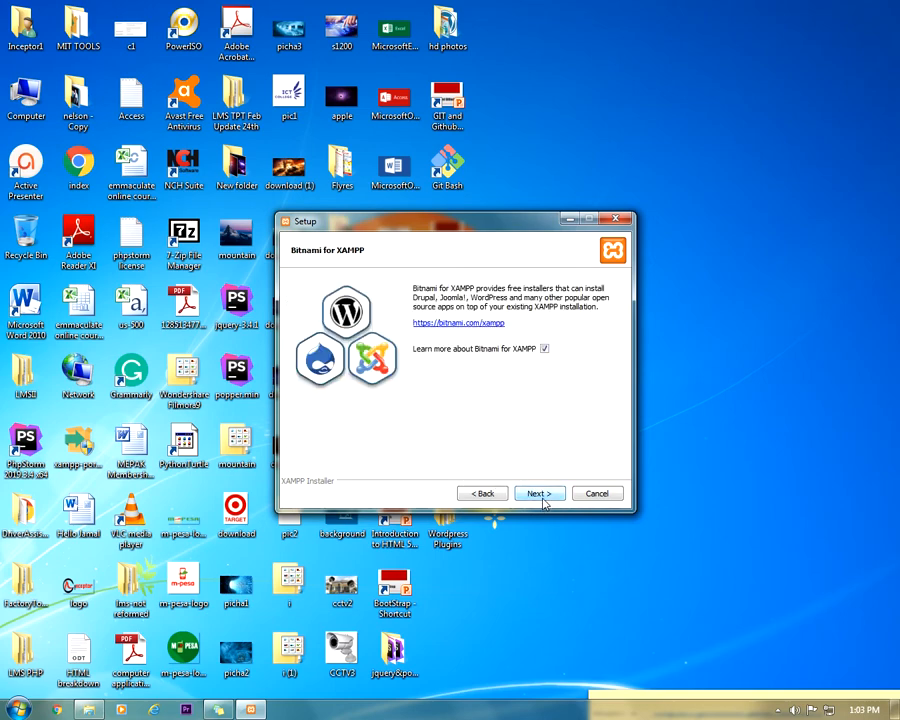
pyautogui.click(544, 349)
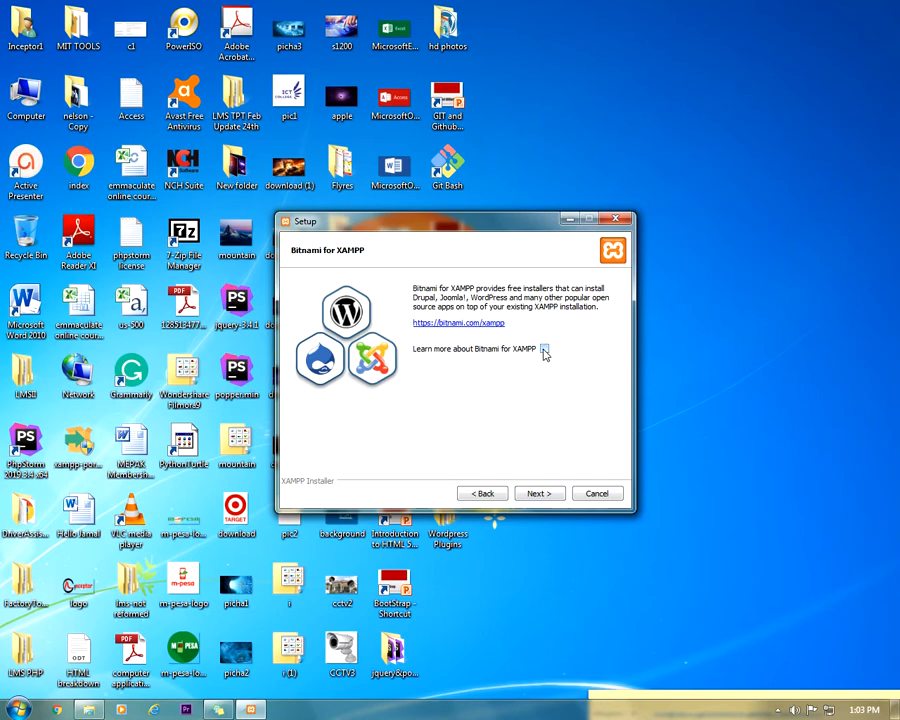
pyautogui.click(533, 495)
pyautogui.click(532, 495)
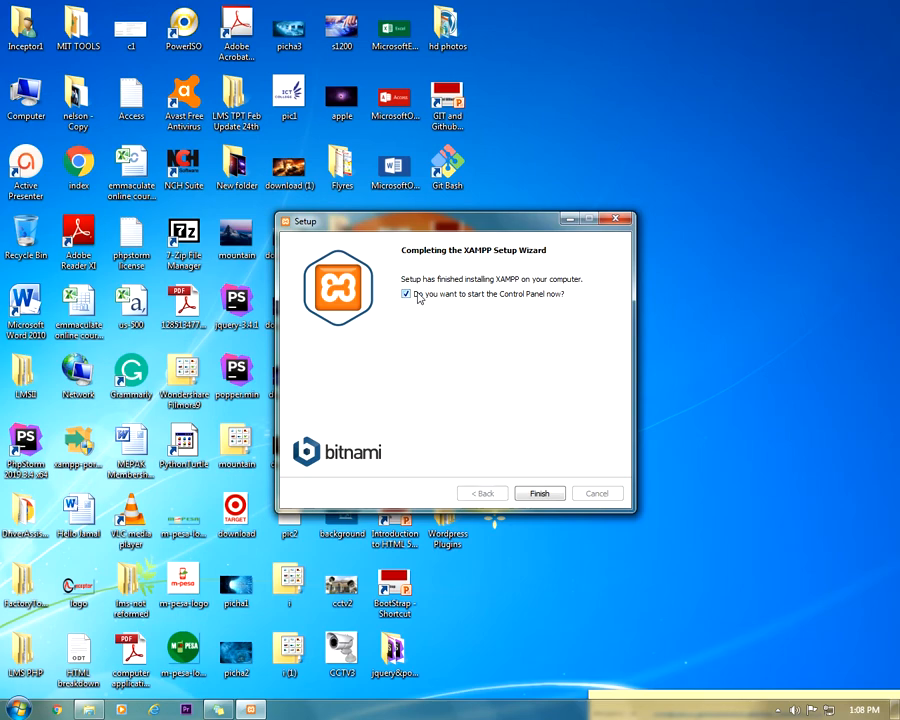
# Finish the setup with the Control Panel set to start, choose English as its language, and move its window toward the desktop's middle.
pyautogui.click(555, 495)
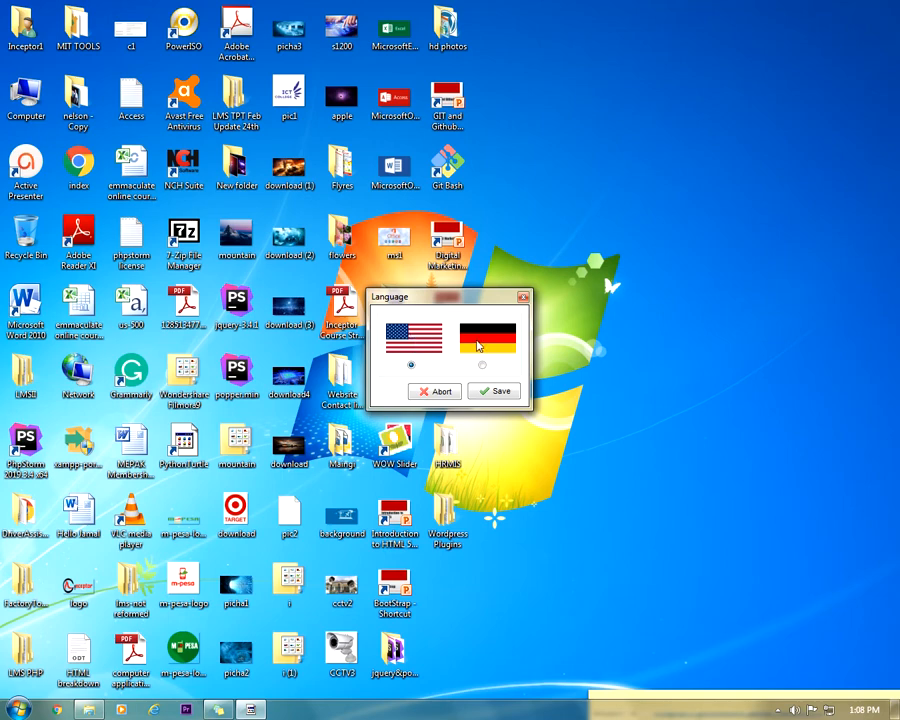
pyautogui.click(500, 389)
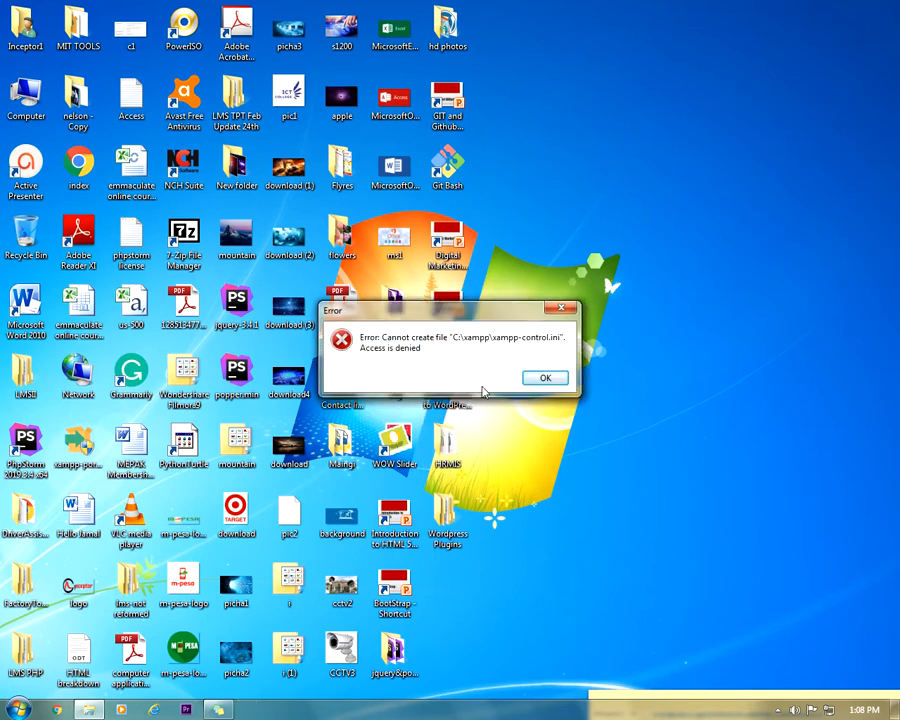
pyautogui.click(545, 377)
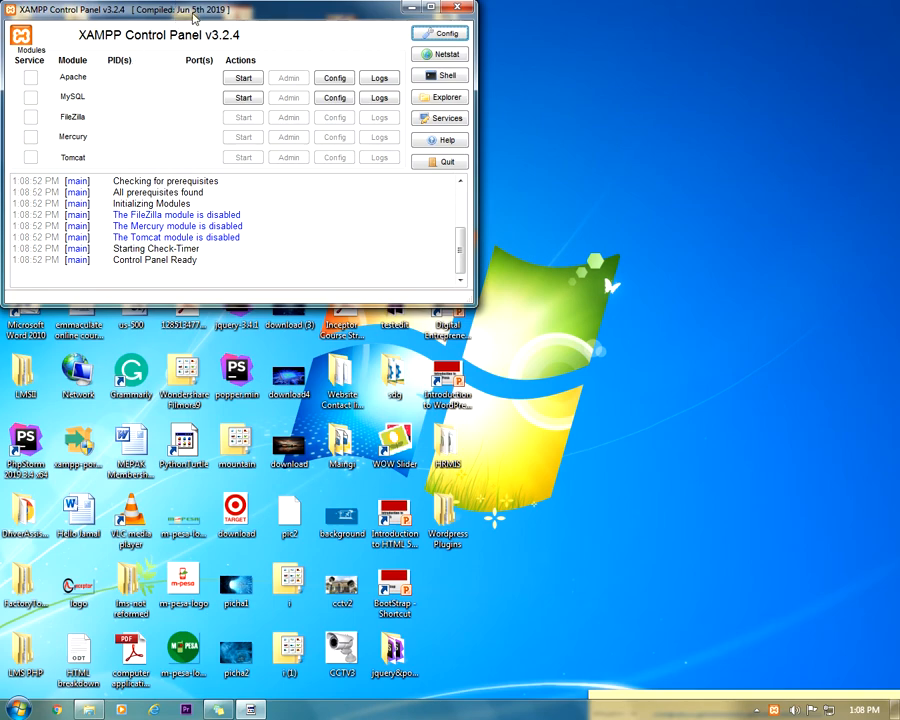
pyautogui.moveTo(193, 17); pyautogui.dragTo(375, 120)
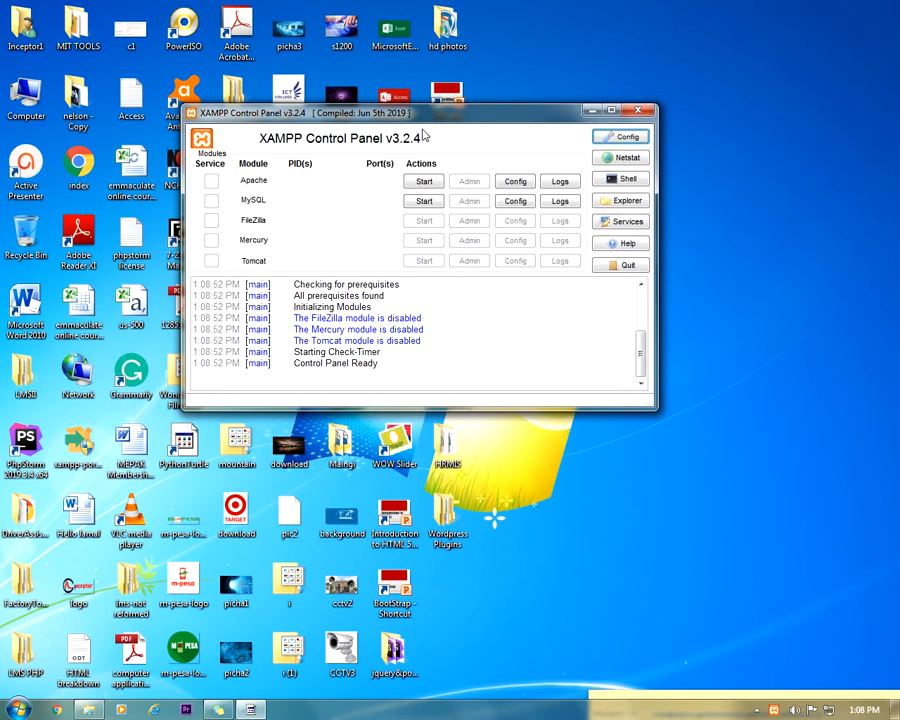
# Try to save Apache and MySQL as autostart modules in the XAMPP Control Panel configuration.
pyautogui.click(625, 142)
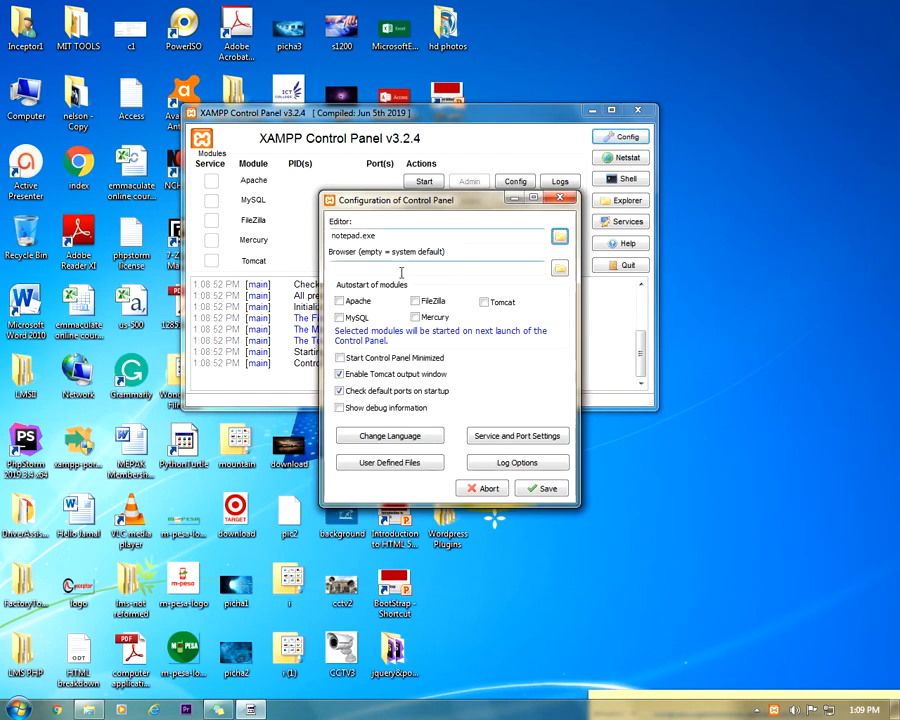
pyautogui.click(350, 304)
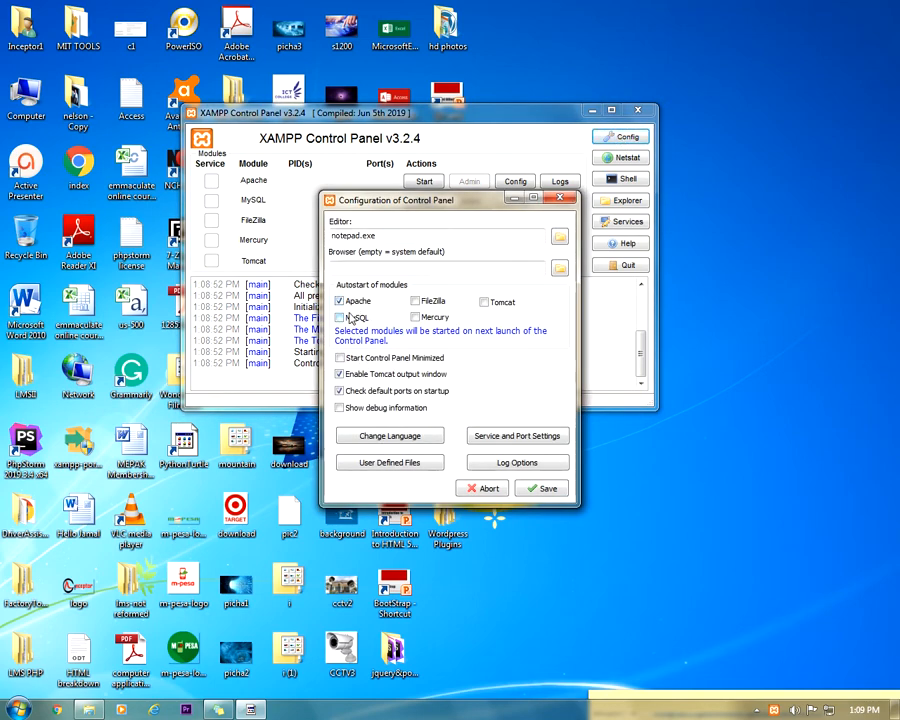
pyautogui.click(351, 318)
pyautogui.click(545, 487)
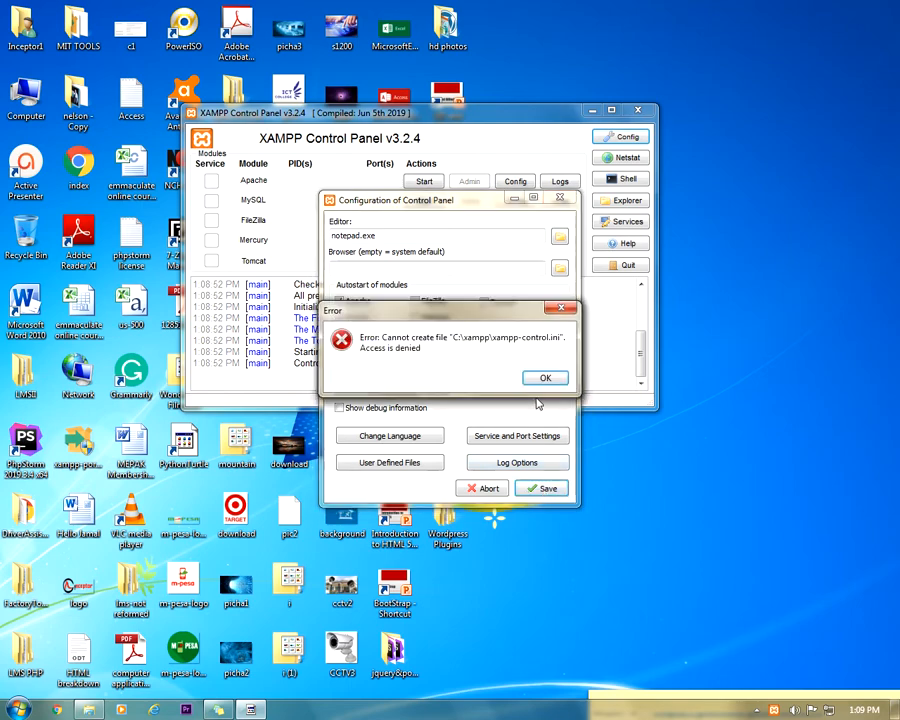
pyautogui.click(546, 378)
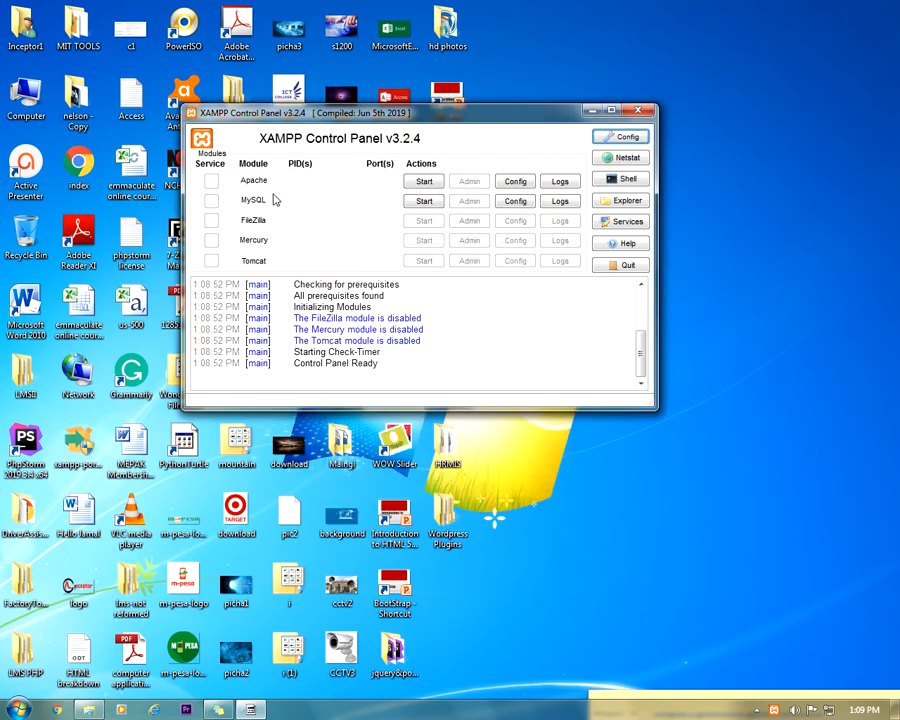
# Start the Apache and MySQL modules, dismissing the httpd.exe system errors.
pyautogui.click(424, 181)
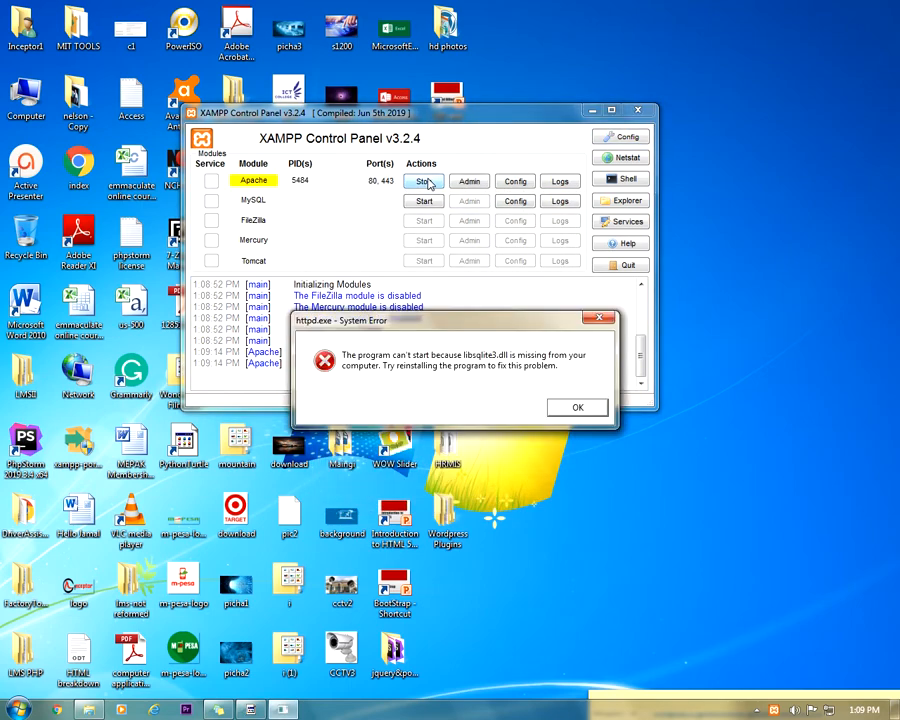
pyautogui.click(575, 408)
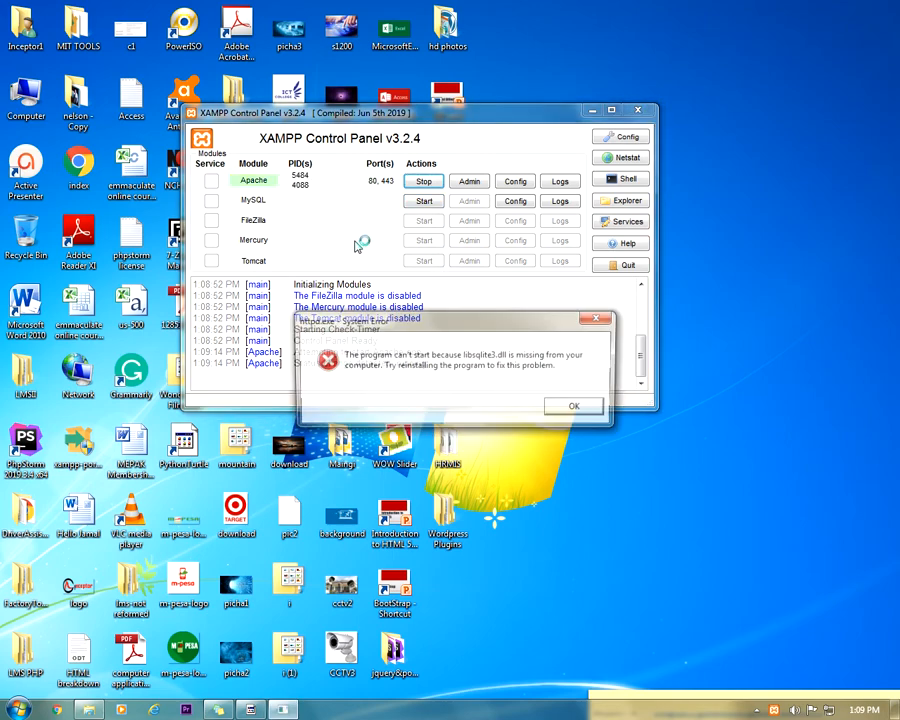
pyautogui.click(596, 411)
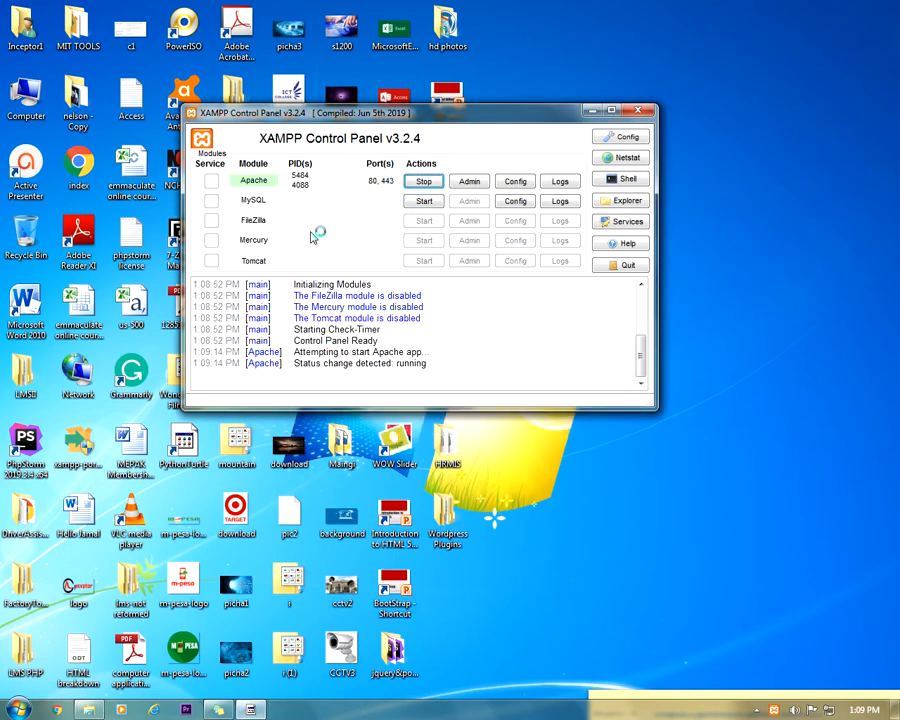
pyautogui.click(433, 206)
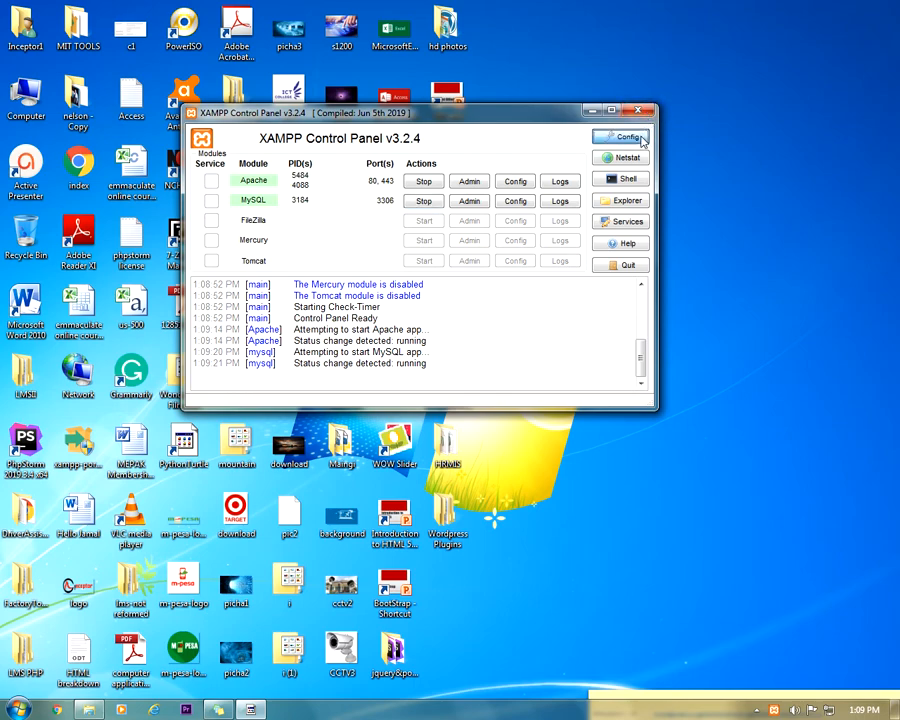
# Check the Control Panel's configuration without changing it, and close the XAMPP Control Panel window.
pyautogui.click(630, 137)
pyautogui.click(566, 199)
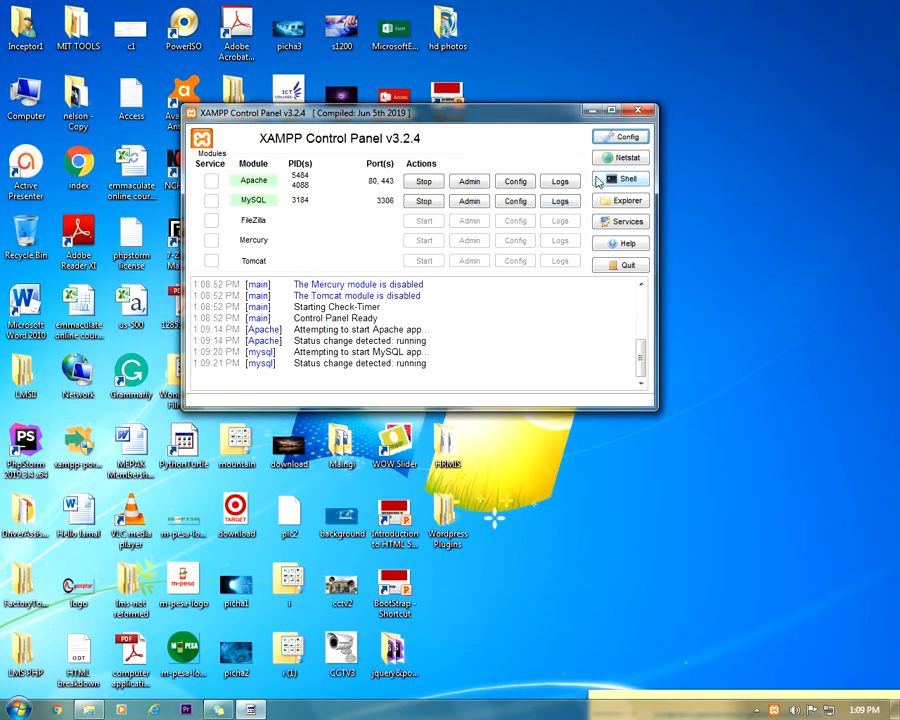
pyautogui.click(640, 113)
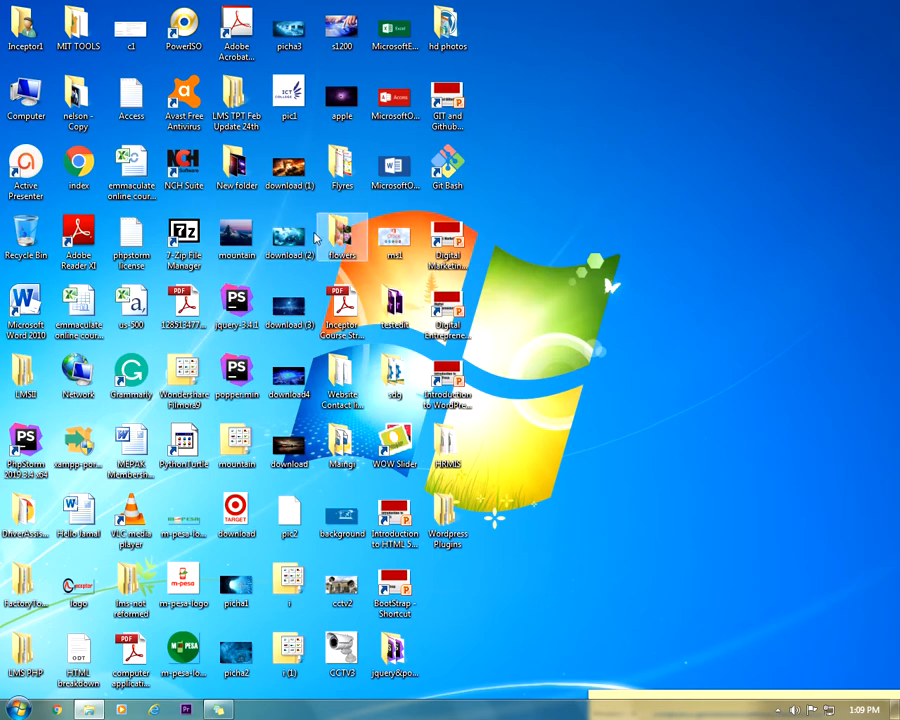
# Bring the XAMPP Control Panel back from the hidden system tray icons.
pyautogui.click(779, 712)
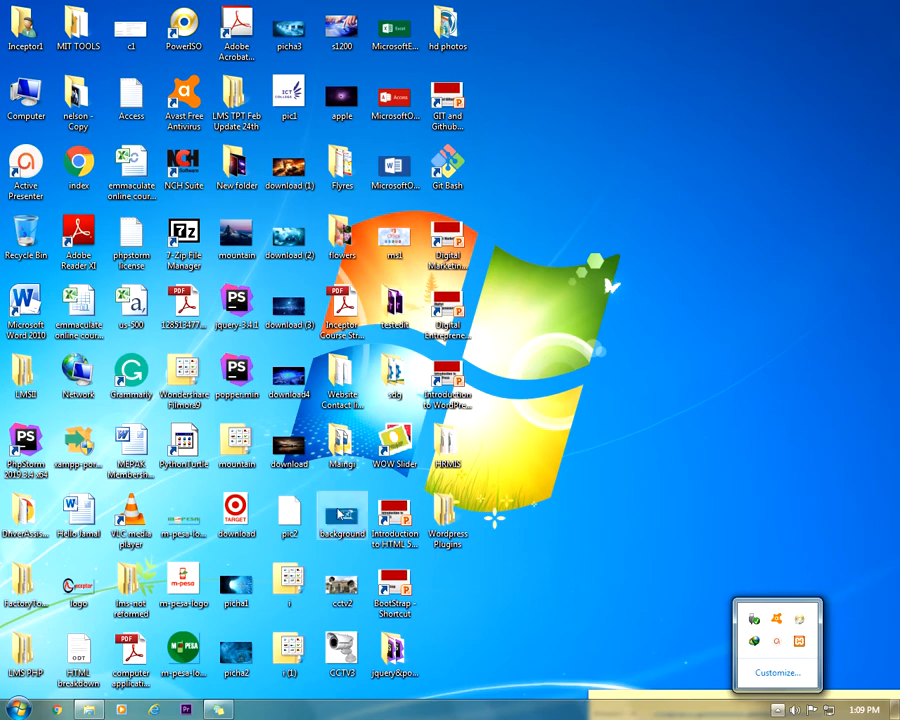
pyautogui.click(84, 306)
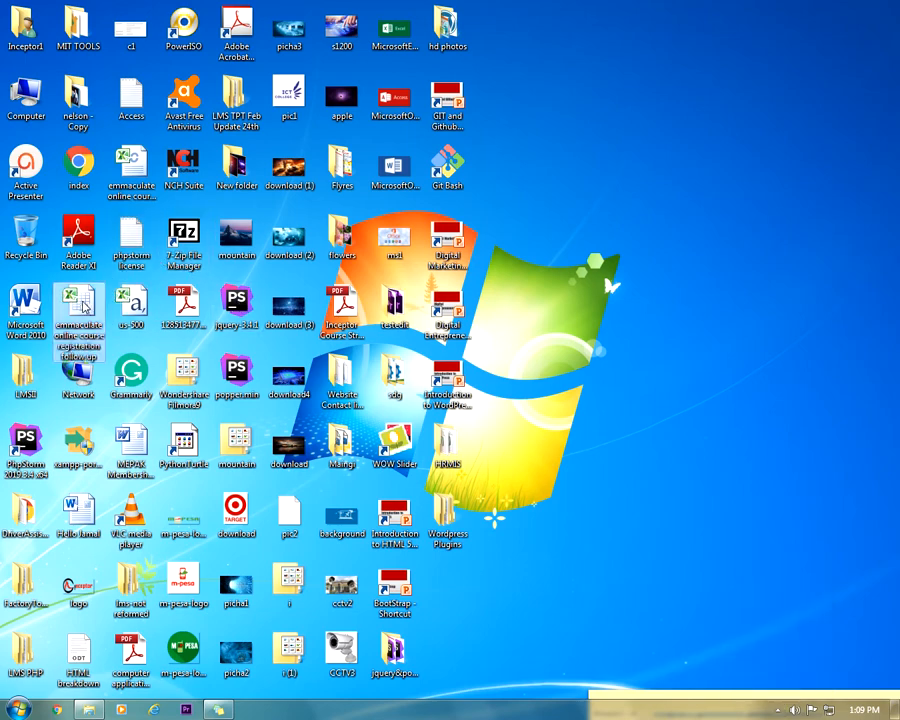
pyautogui.press('x')
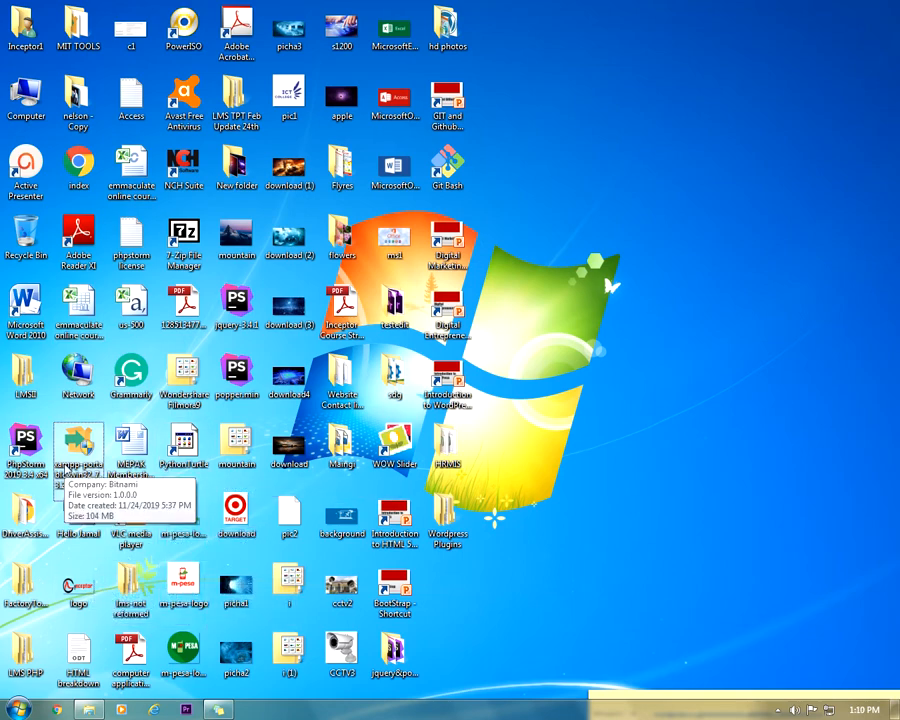
pyautogui.click(777, 710)
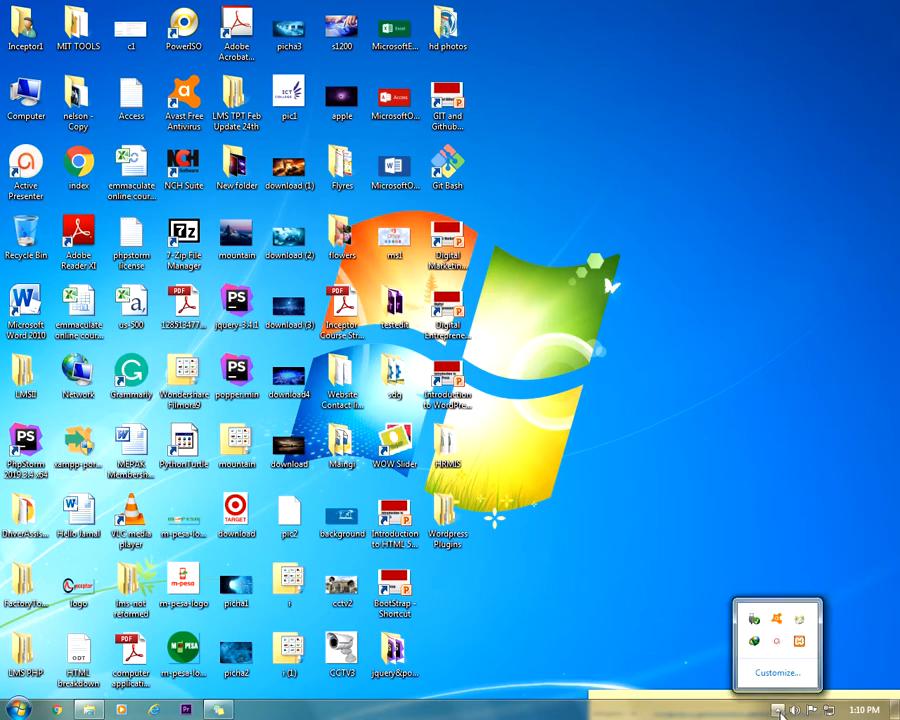
pyautogui.rightClick(799, 648)
pyautogui.click(843, 535)
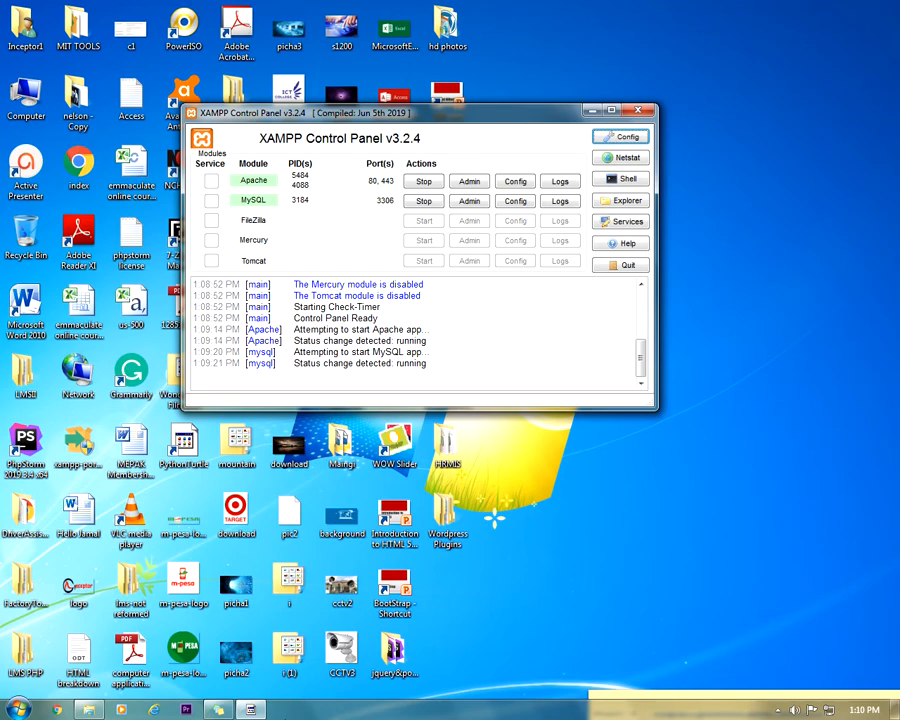
# Pin the XAMPP Control Panel to the taskbar and close its window.
pyautogui.rightClick(250, 710)
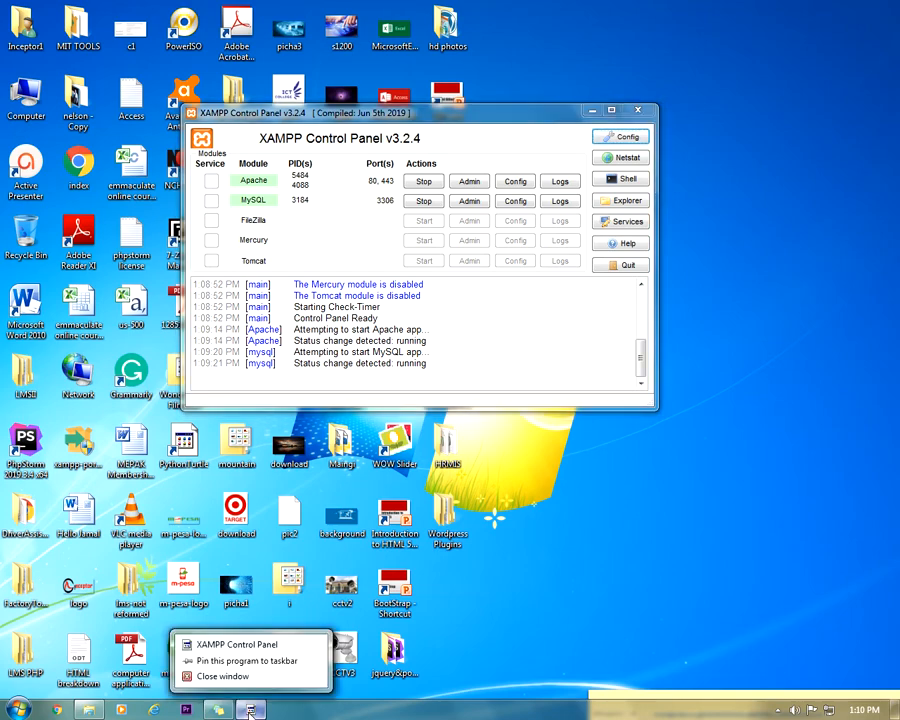
pyautogui.click(287, 661)
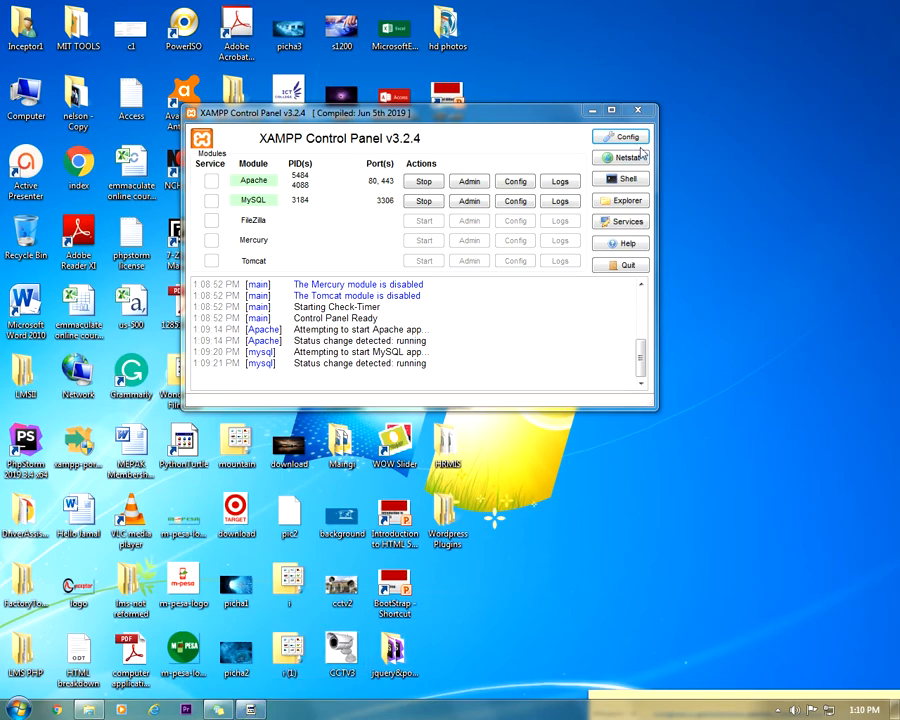
pyautogui.click(645, 112)
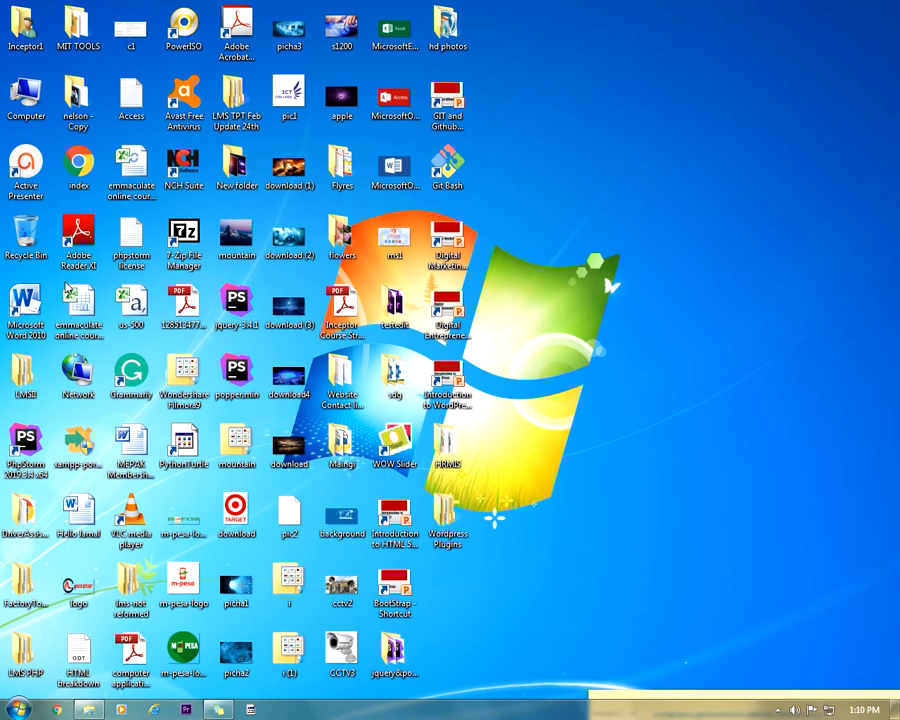
# Open the htdocs folder inside xampp on Local Disk (C:) from Computer.
pyautogui.doubleClick(30, 94)
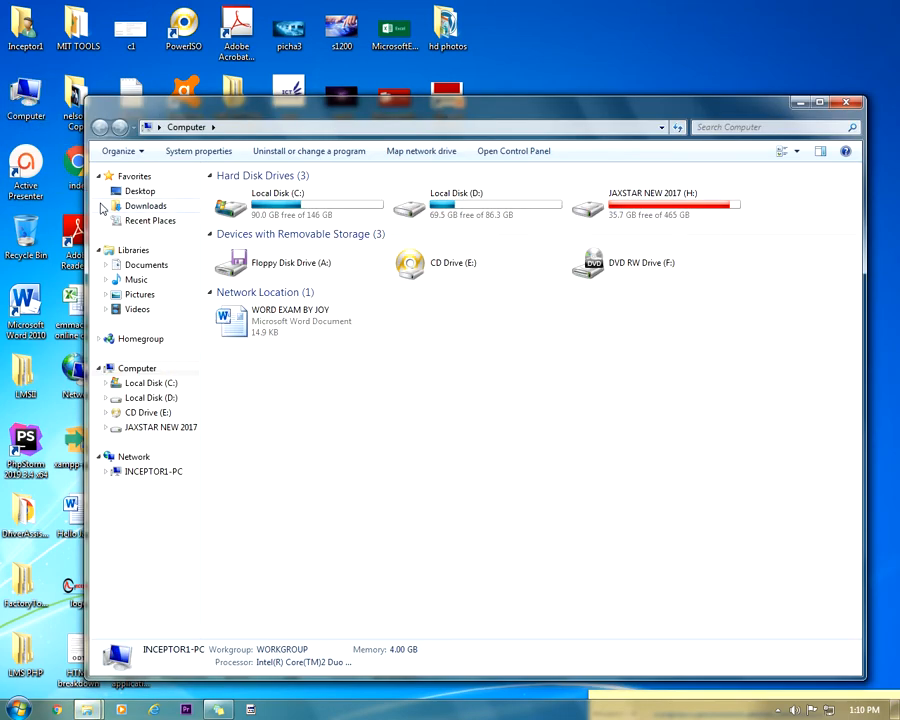
pyautogui.doubleClick(280, 205)
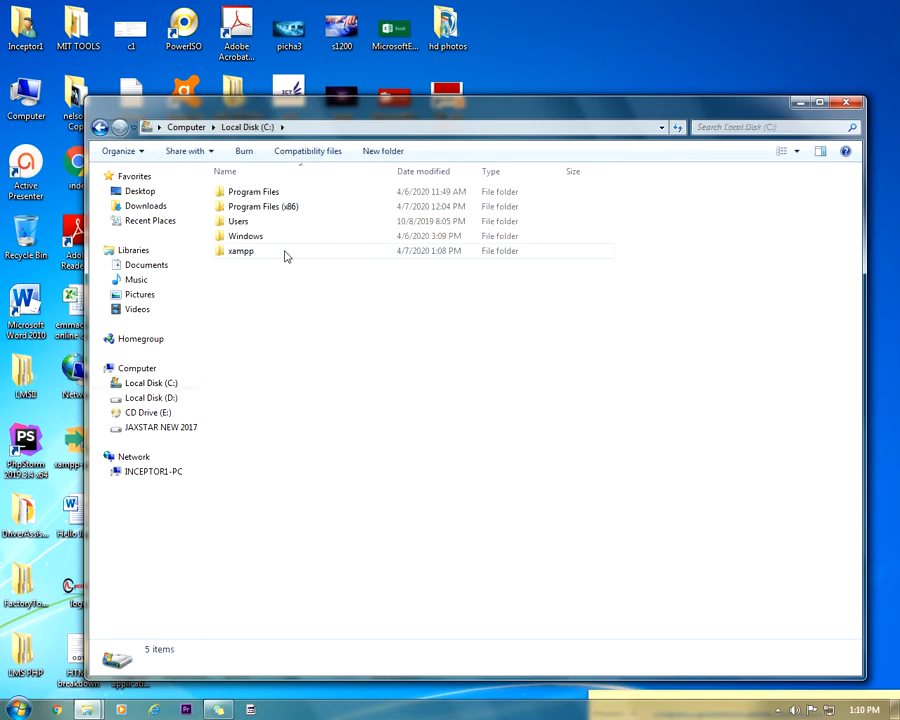
pyautogui.doubleClick(284, 254)
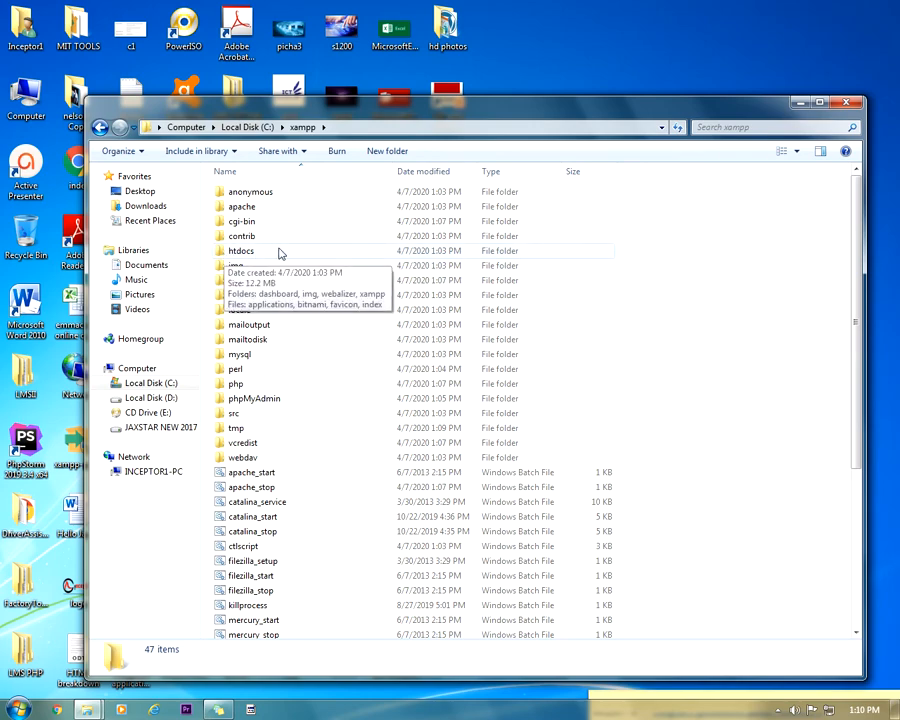
pyautogui.doubleClick(338, 254)
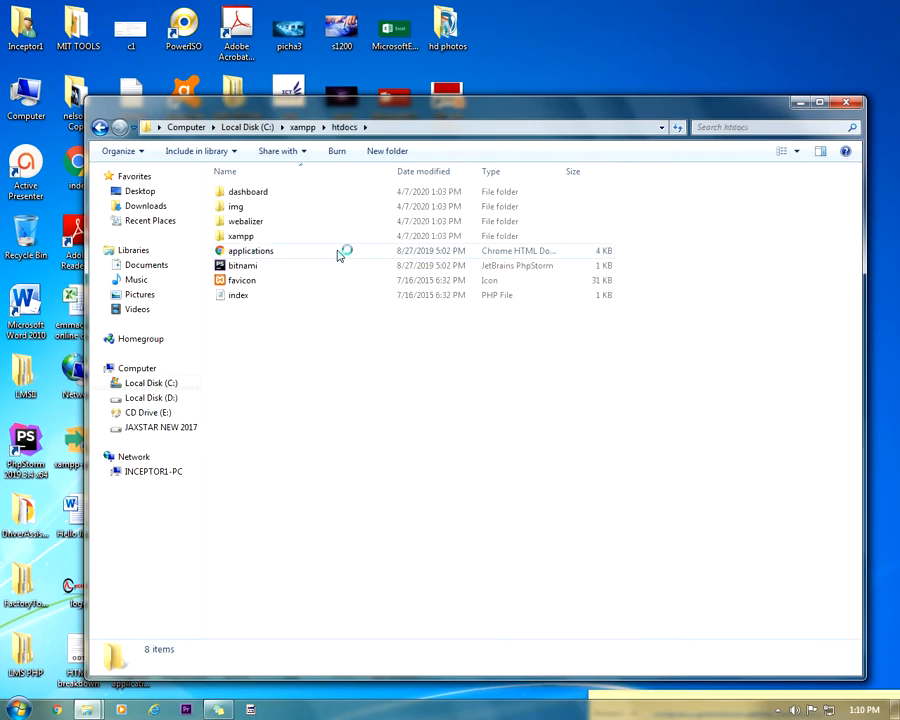
# Create a new folder named wpSmartClass inside the htdocs folder.
pyautogui.rightClick(295, 402)
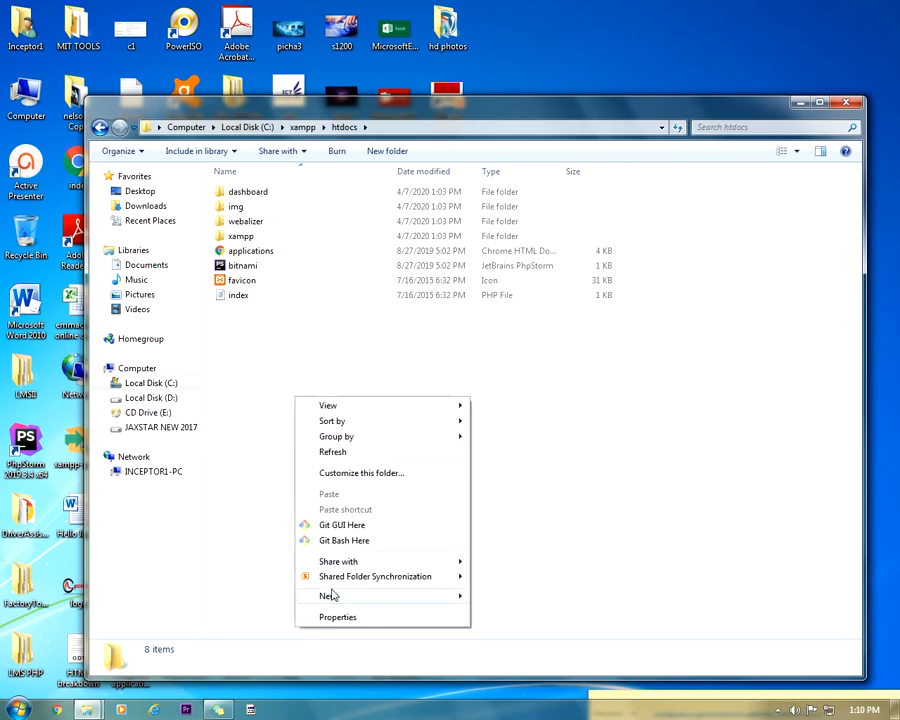
pyautogui.moveTo(331, 595)
pyautogui.click(495, 420)
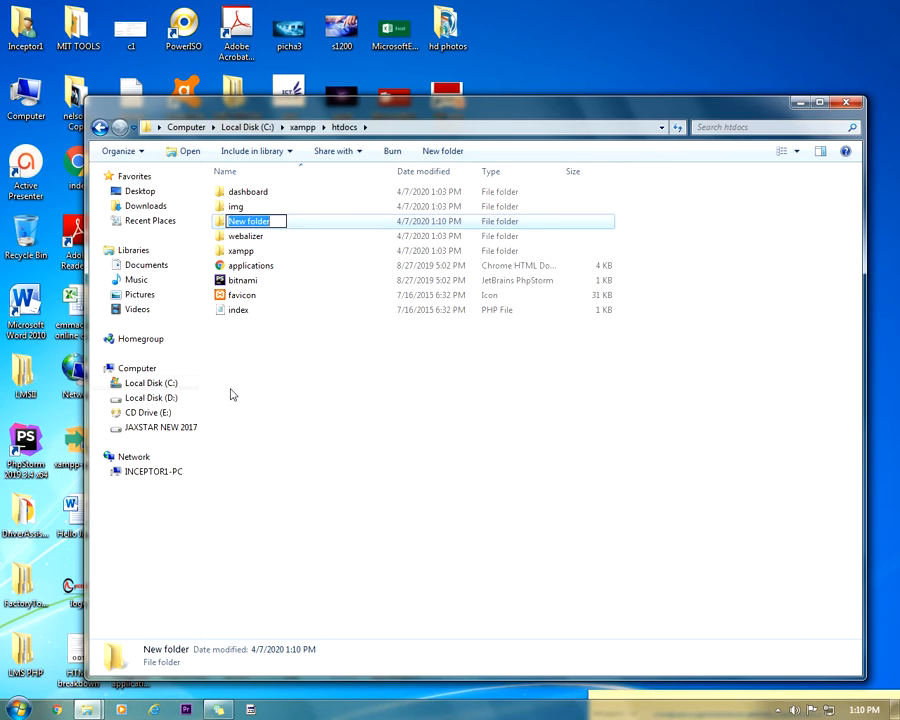
pyautogui.write('wp')
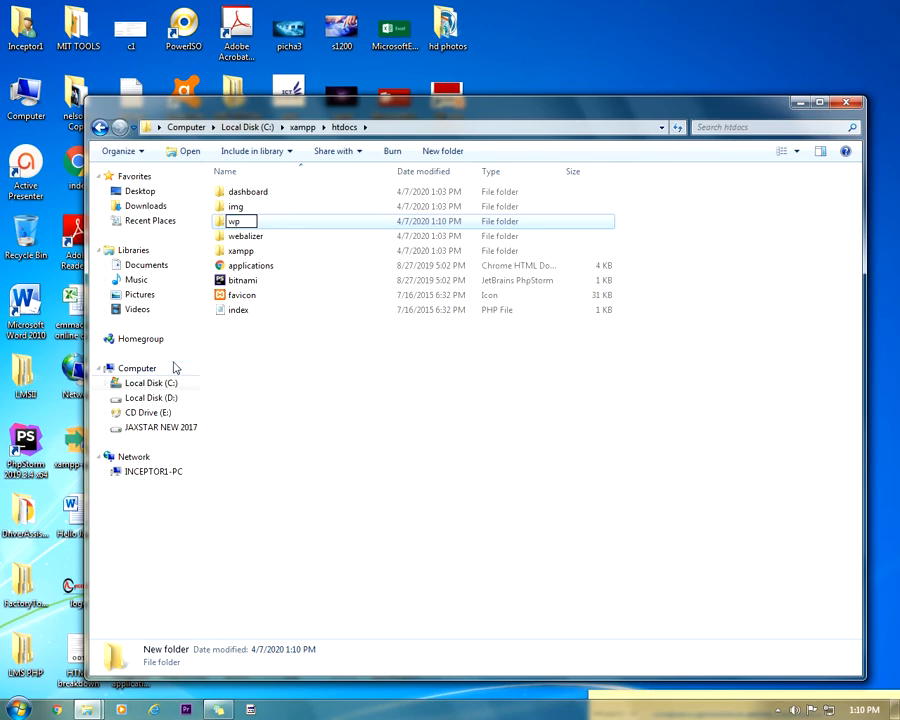
pyautogui.write('SmartClass')
pyautogui.press('Return')
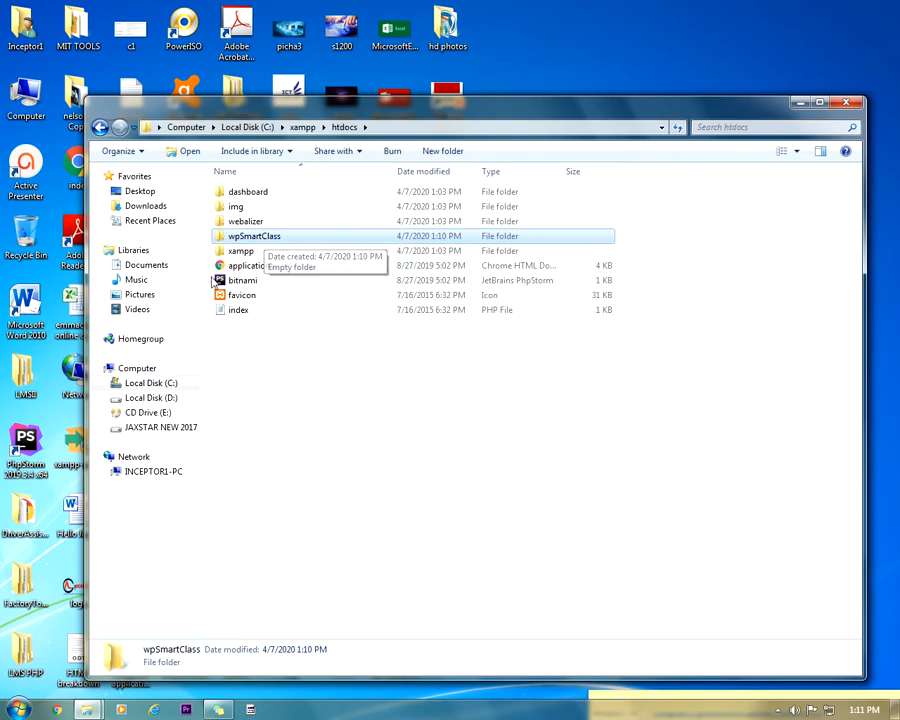
# Copy all files and folders from the extracted wordpress folder in Downloads > Compressed.
pyautogui.moveTo(100, 706)
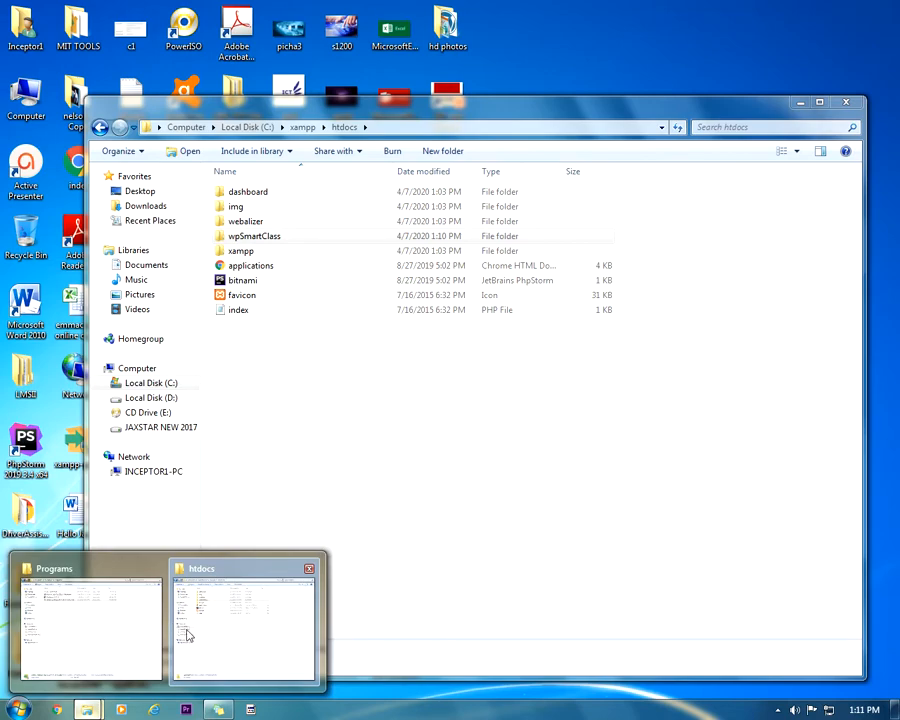
pyautogui.click(128, 626)
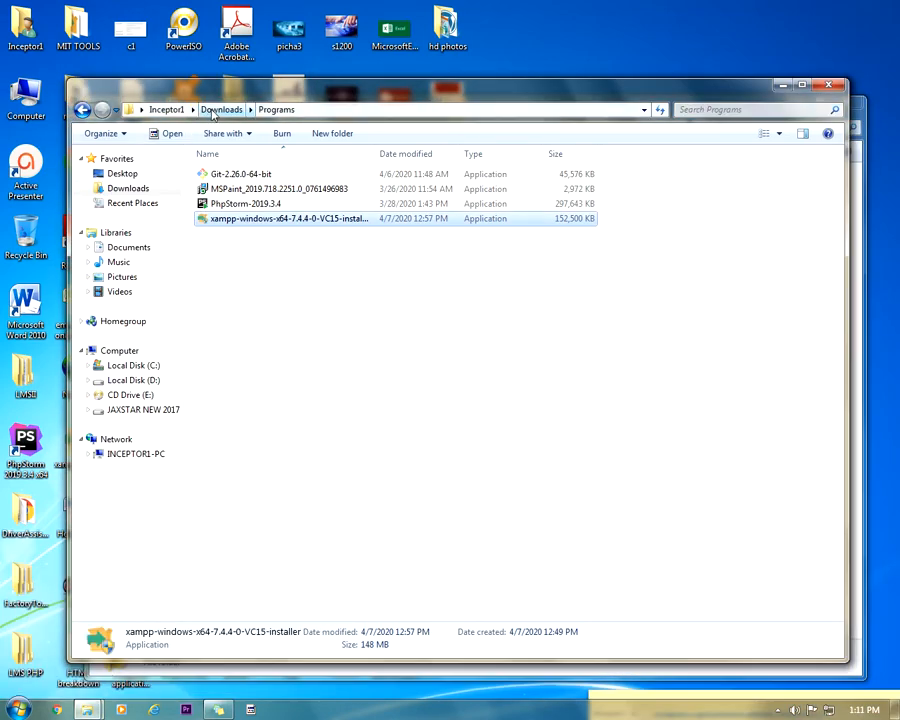
pyautogui.click(212, 112)
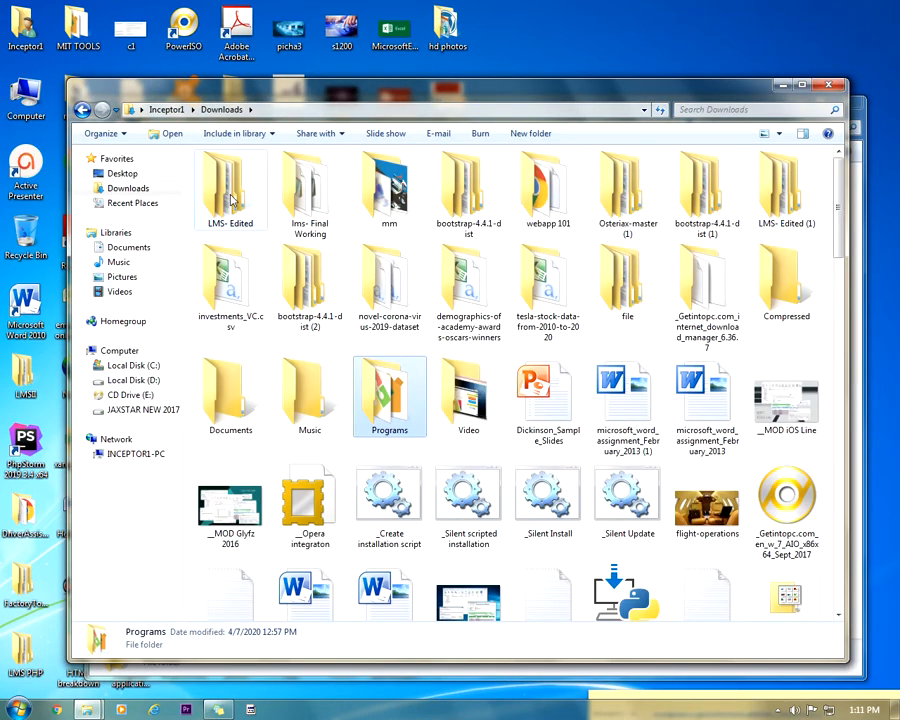
pyautogui.doubleClick(765, 288)
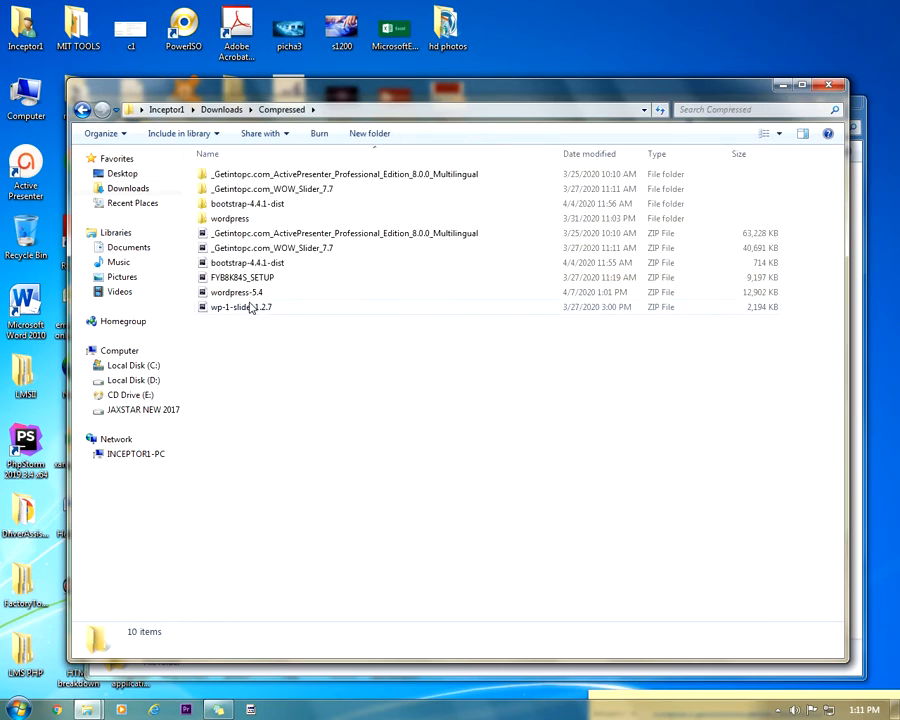
pyautogui.doubleClick(287, 222)
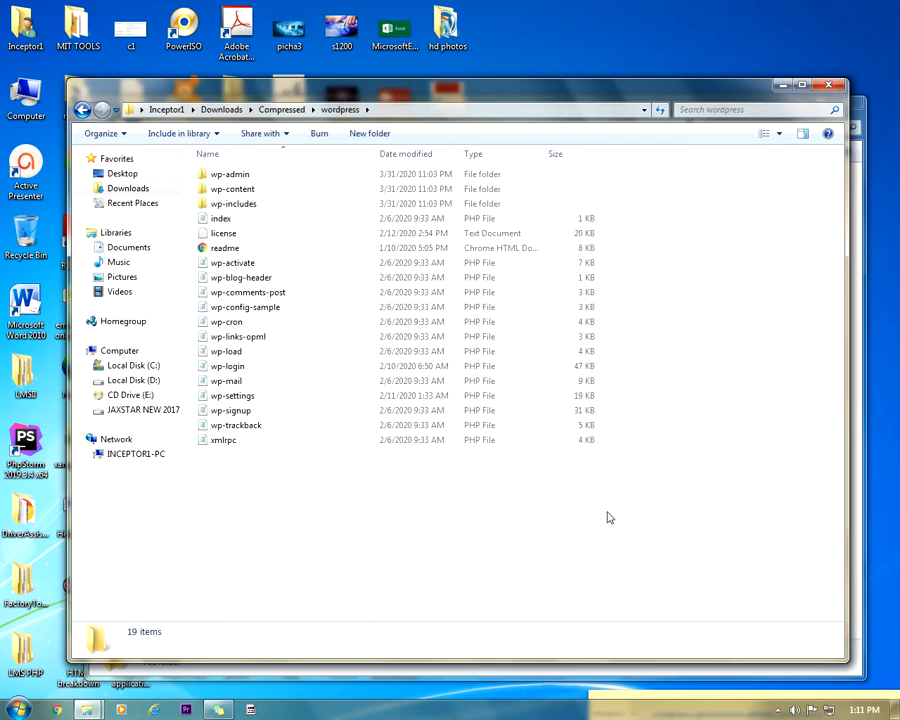
pyautogui.moveTo(630, 510); pyautogui.dragTo(197, 163)
pyautogui.rightClick(316, 350)
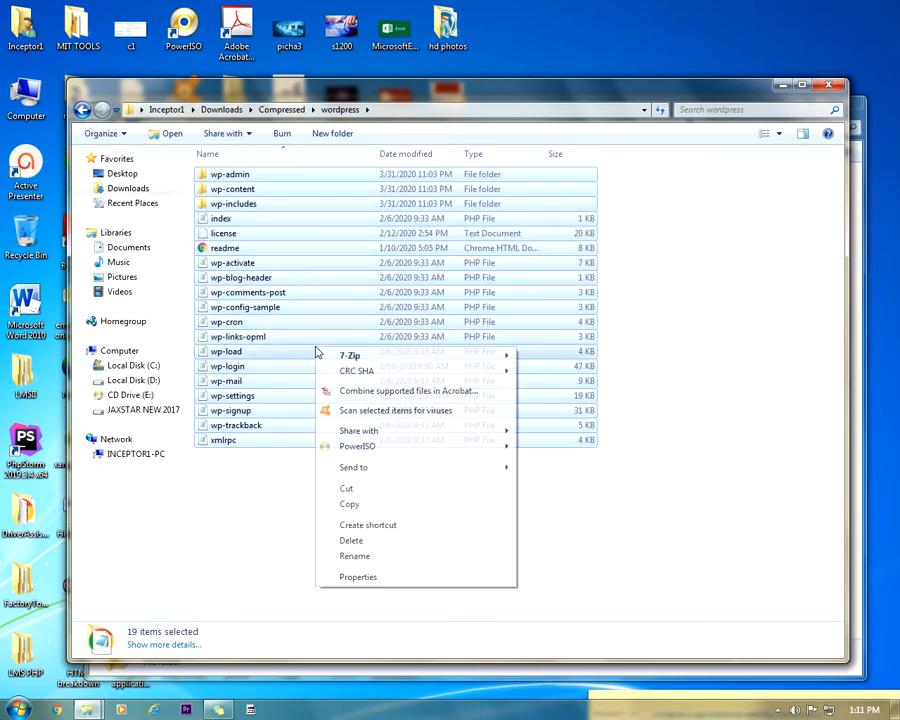
pyautogui.click(366, 512)
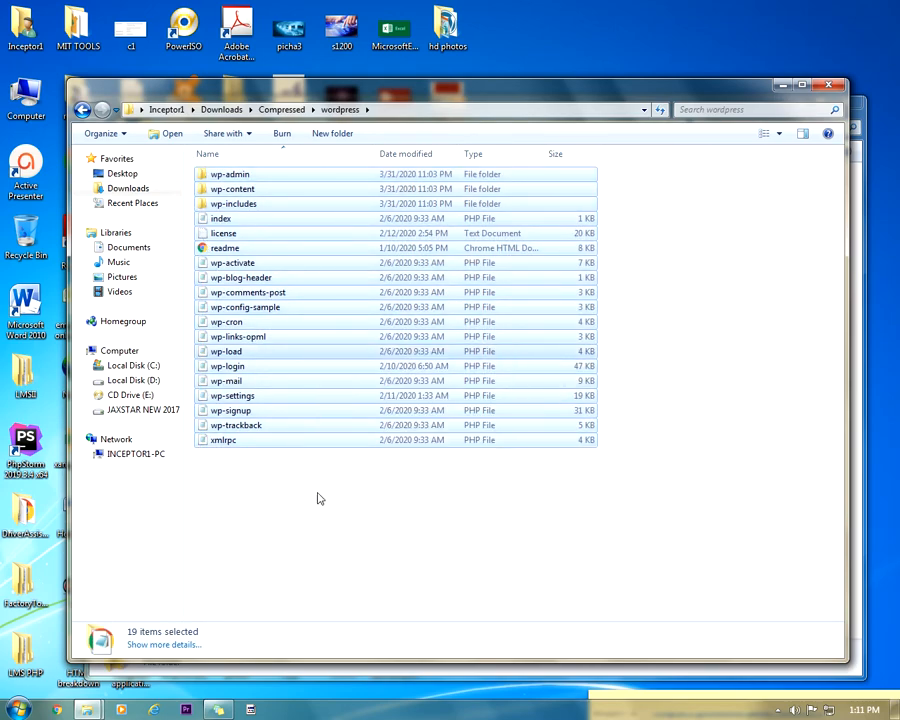
# Paste the copied WordPress files into xampp\htdocs\wpSmartClass on Local Disk (C:) and close both folder windows.
pyautogui.click(160, 366)
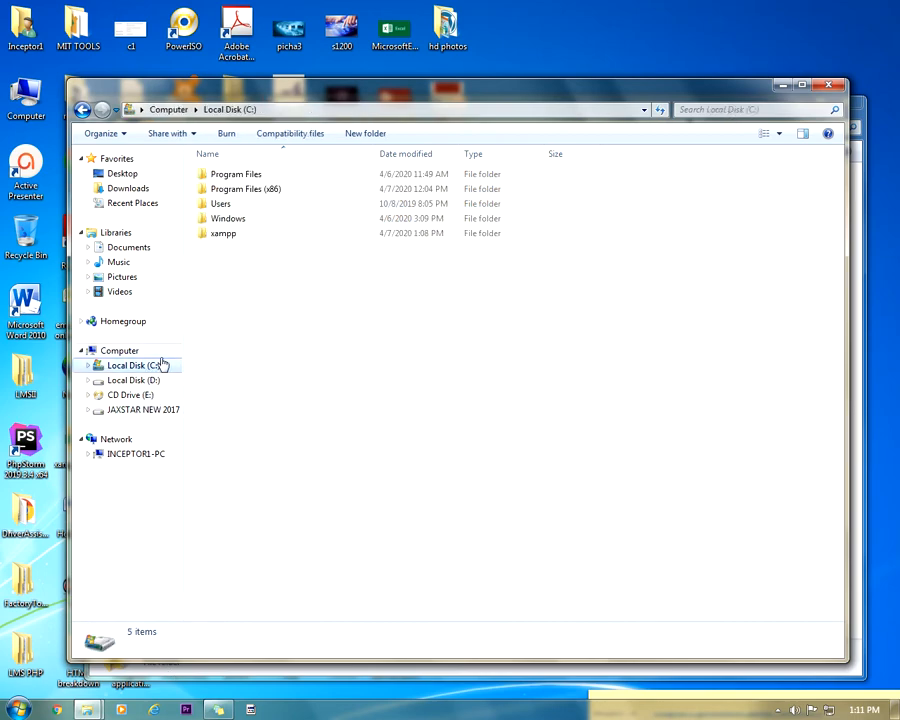
pyautogui.click(266, 230)
pyautogui.click(266, 230)
pyautogui.click(323, 238)
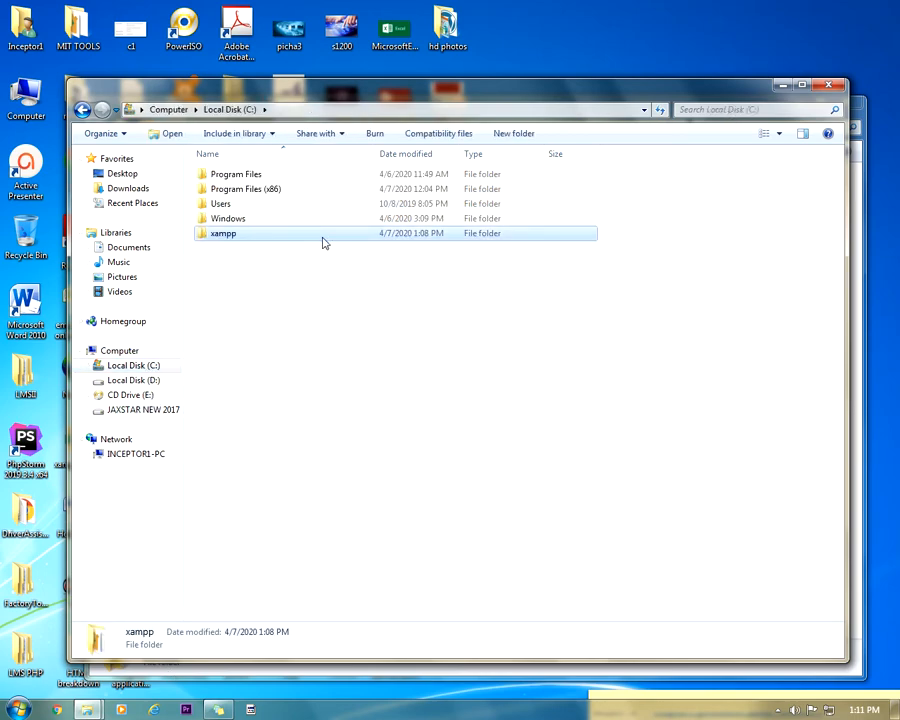
pyautogui.doubleClick(323, 238)
pyautogui.click(296, 235)
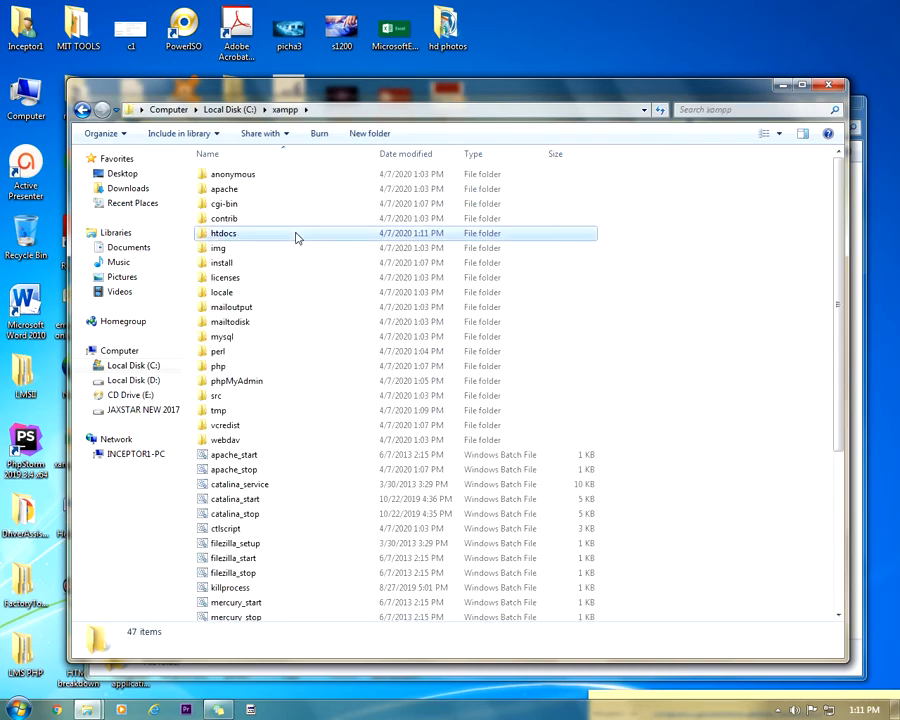
pyautogui.doubleClick(296, 235)
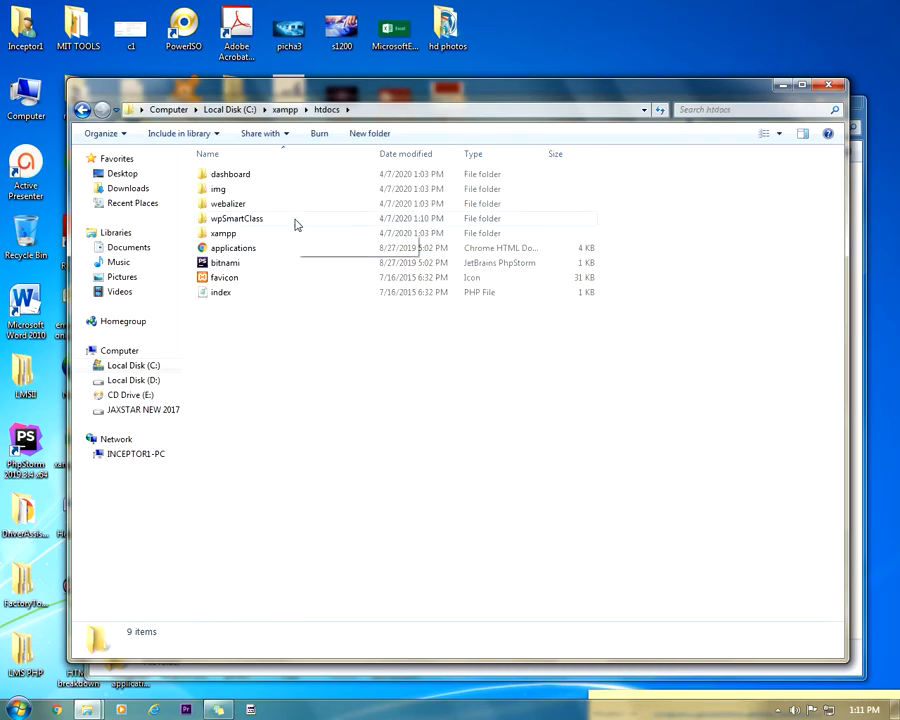
pyautogui.doubleClick(296, 224)
pyautogui.rightClick(346, 230)
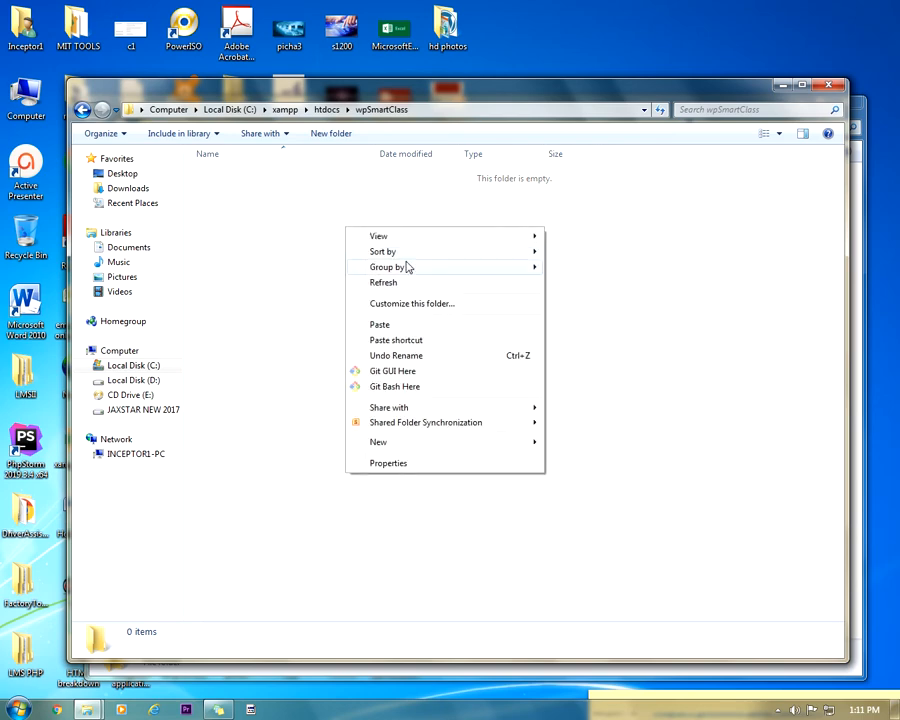
pyautogui.click(400, 324)
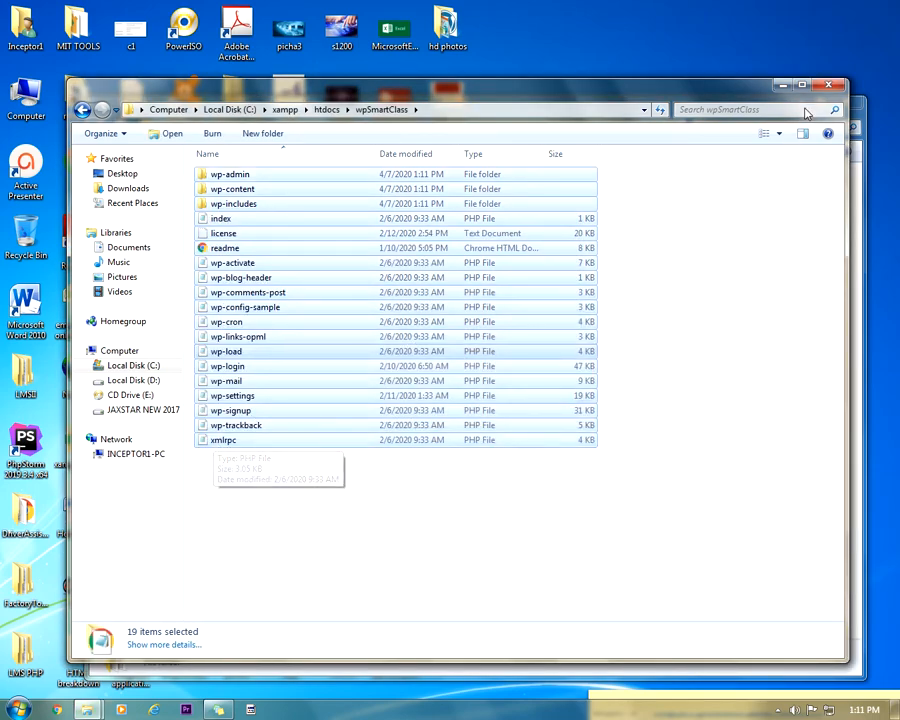
pyautogui.click(828, 87)
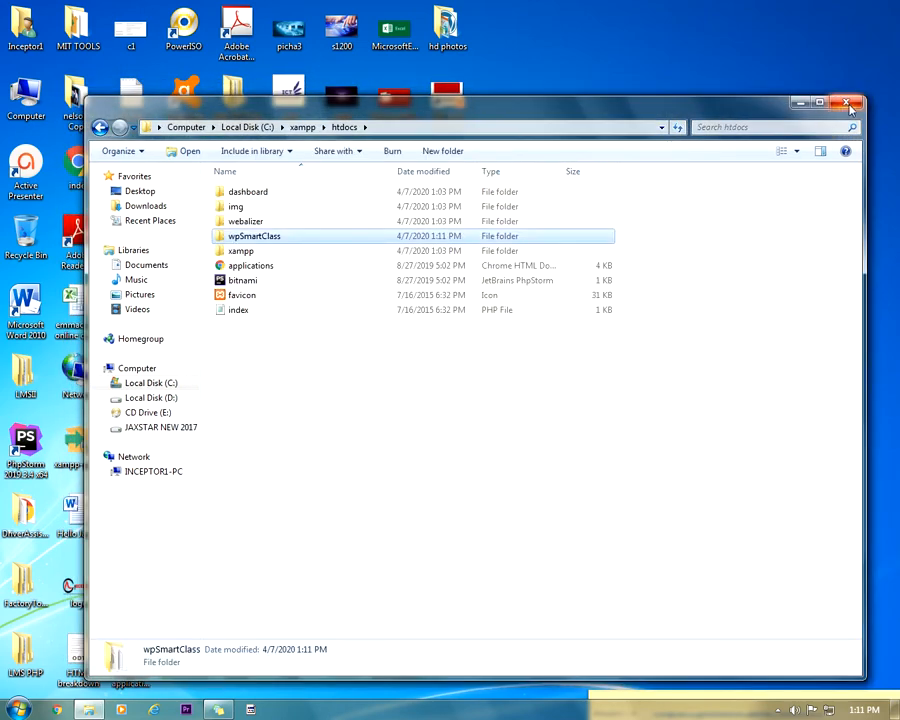
pyautogui.click(846, 102)
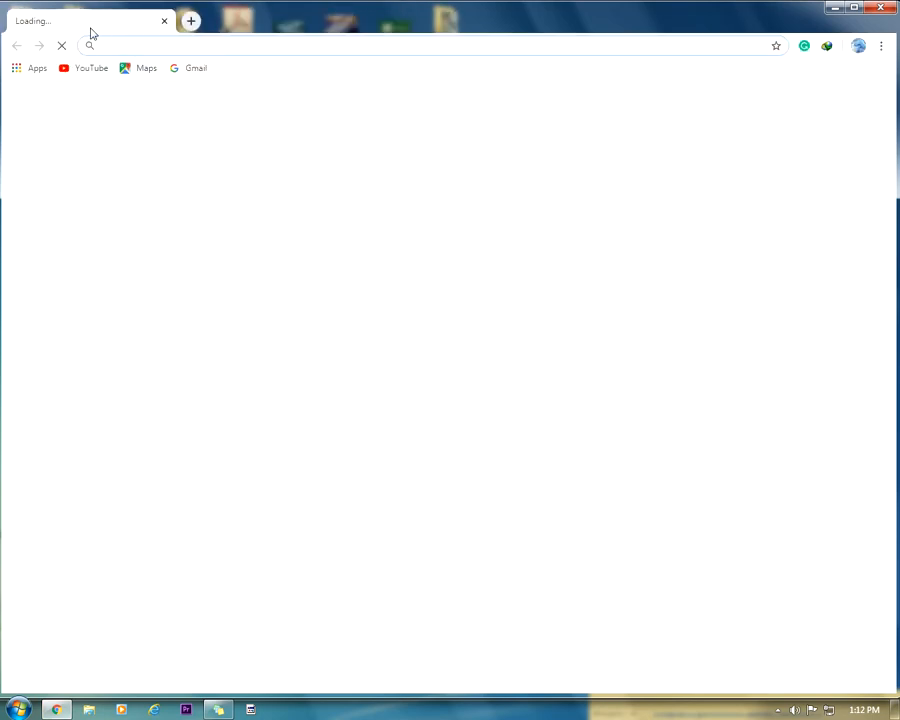
pyautogui.click(223, 44)
pyautogui.moveTo(223, 44); pyautogui.dragTo(73, 45)
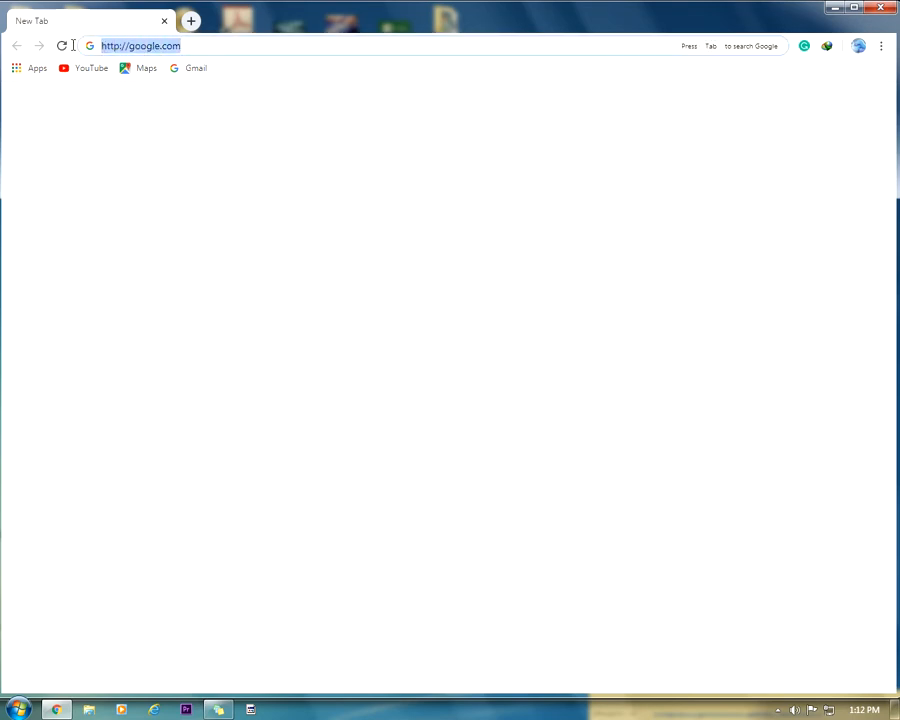
pyautogui.write('http')
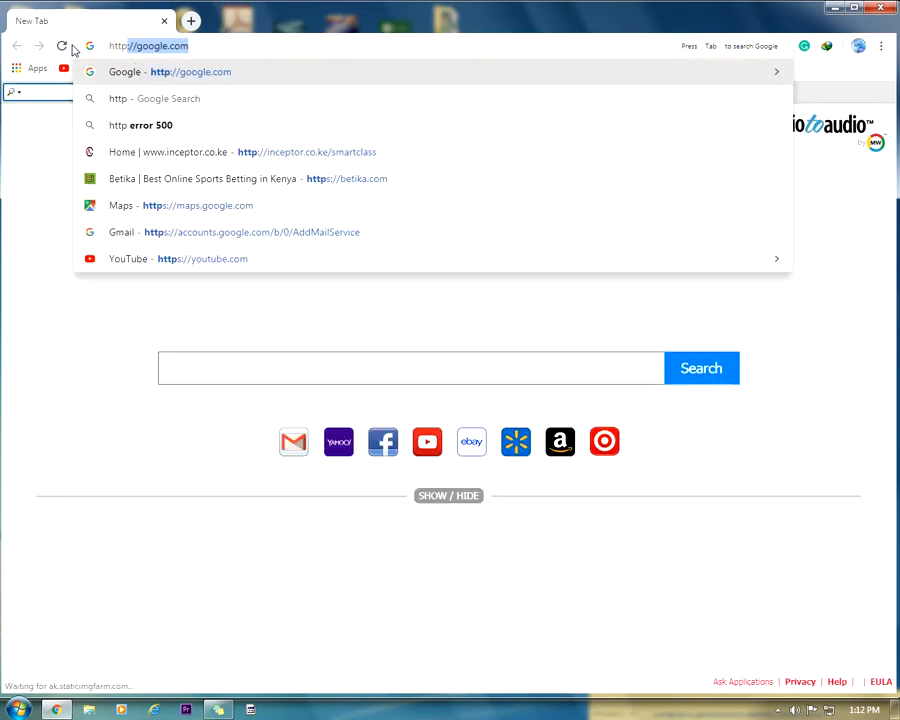
pyautogui.write('://')
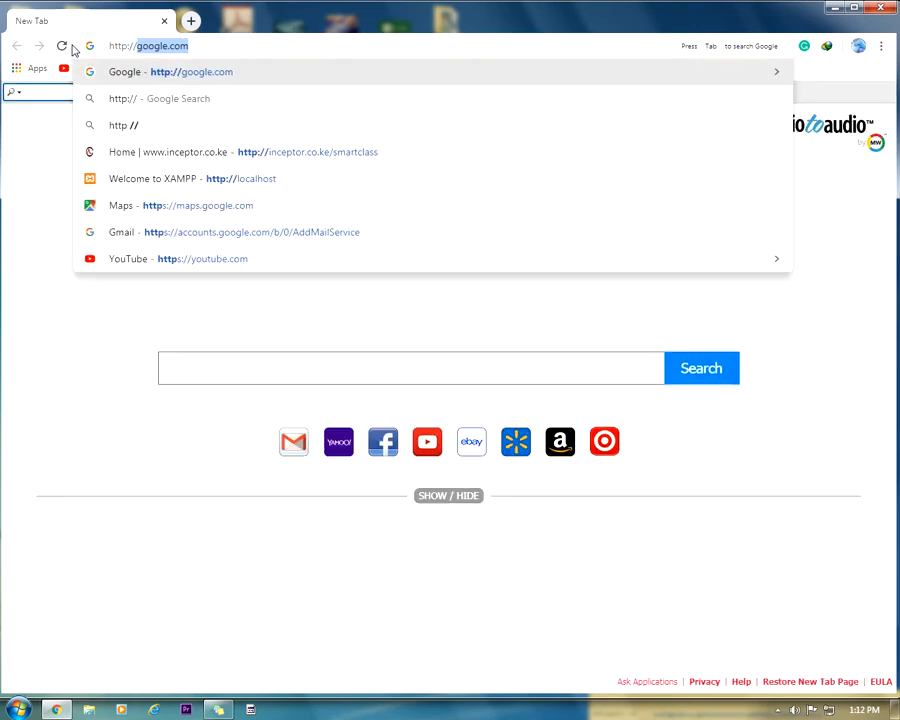
pyautogui.write('loca')
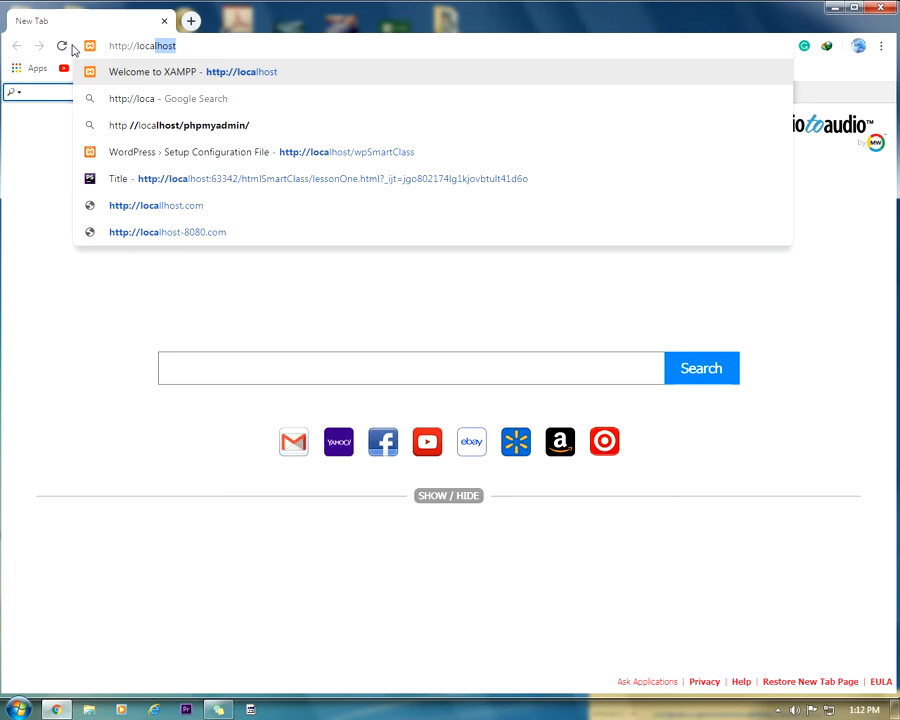
pyautogui.write('lhost')
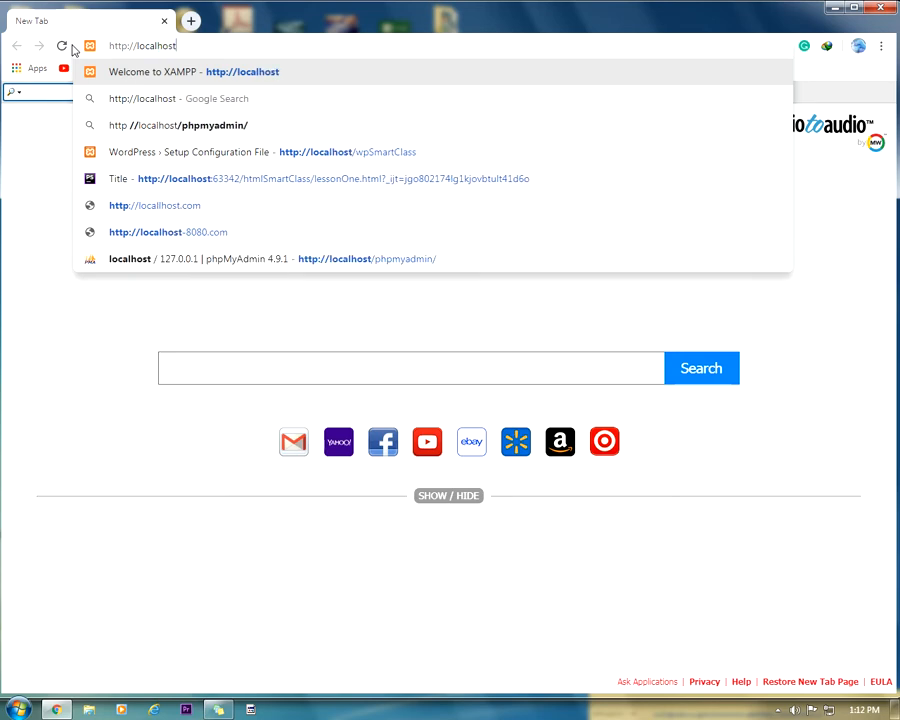
pyautogui.press('Return')
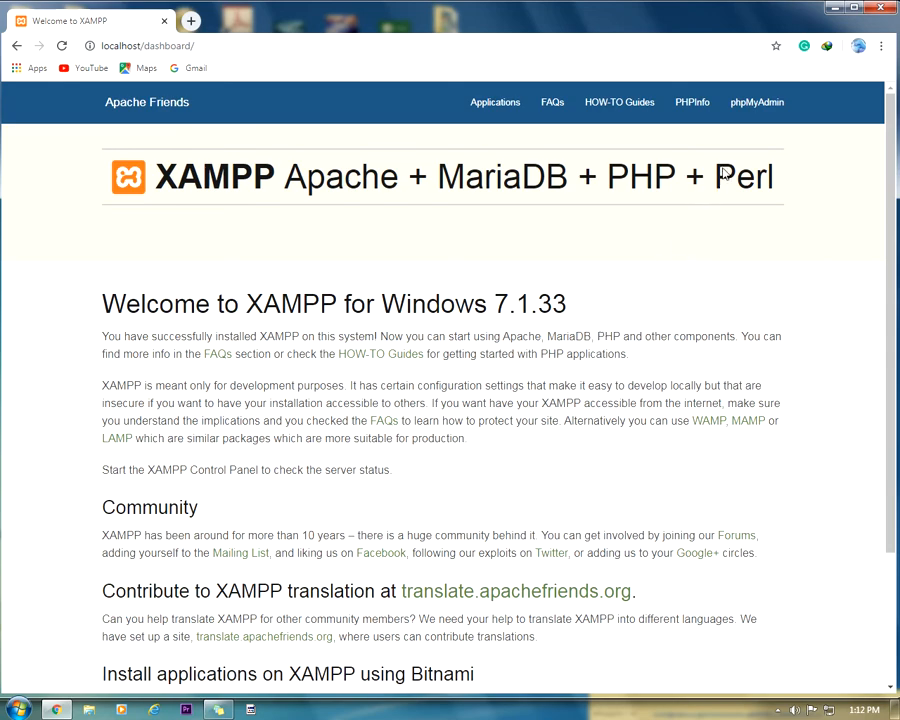
pyautogui.click(765, 112)
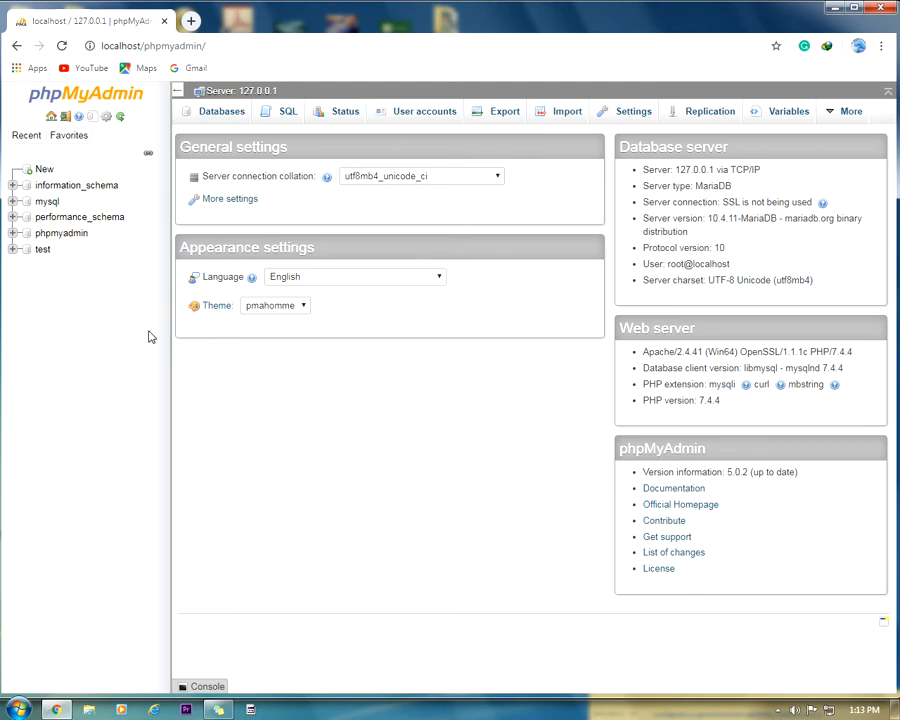
pyautogui.click(191, 21)
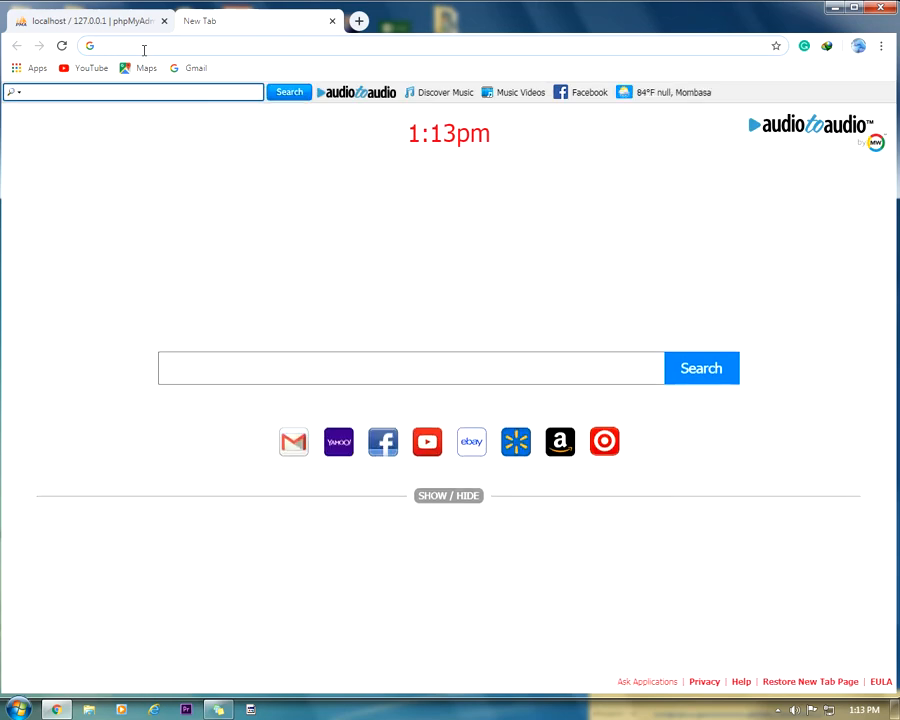
pyautogui.write('htt')
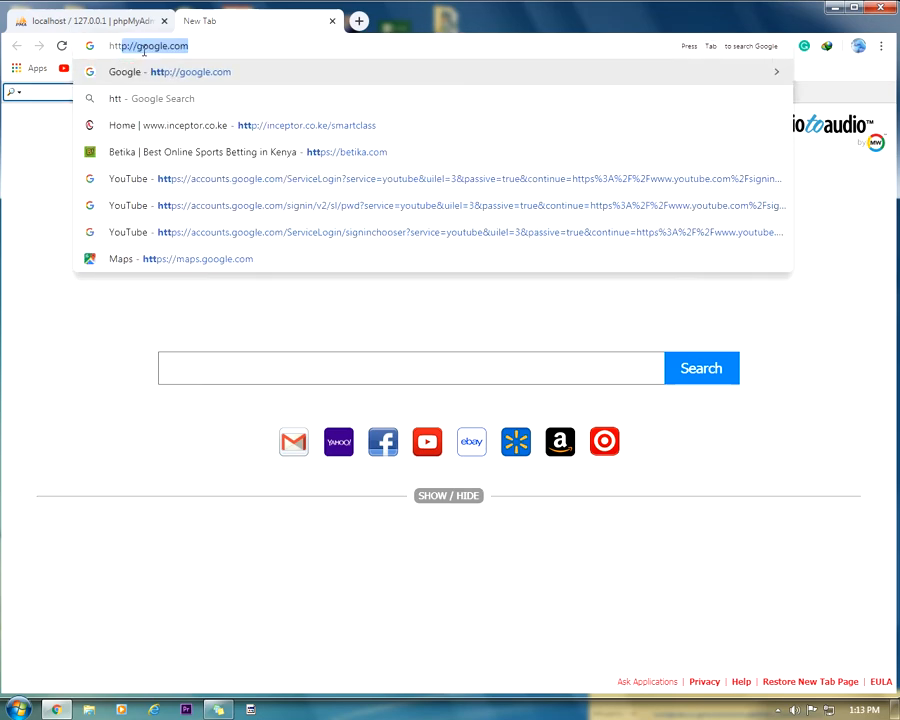
pyautogui.write('p://')
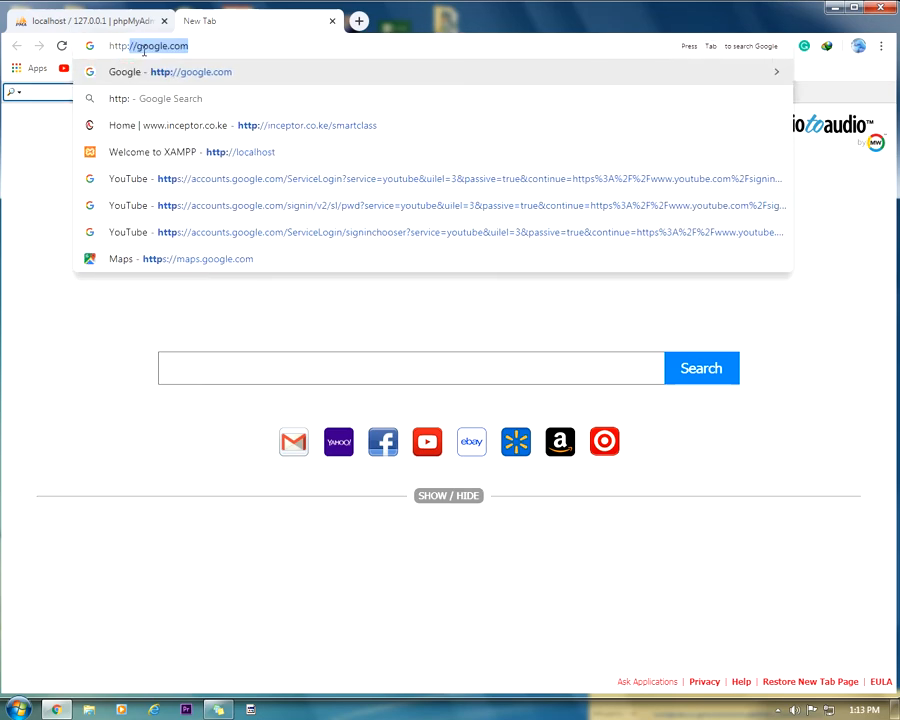
pyautogui.write('localhost')
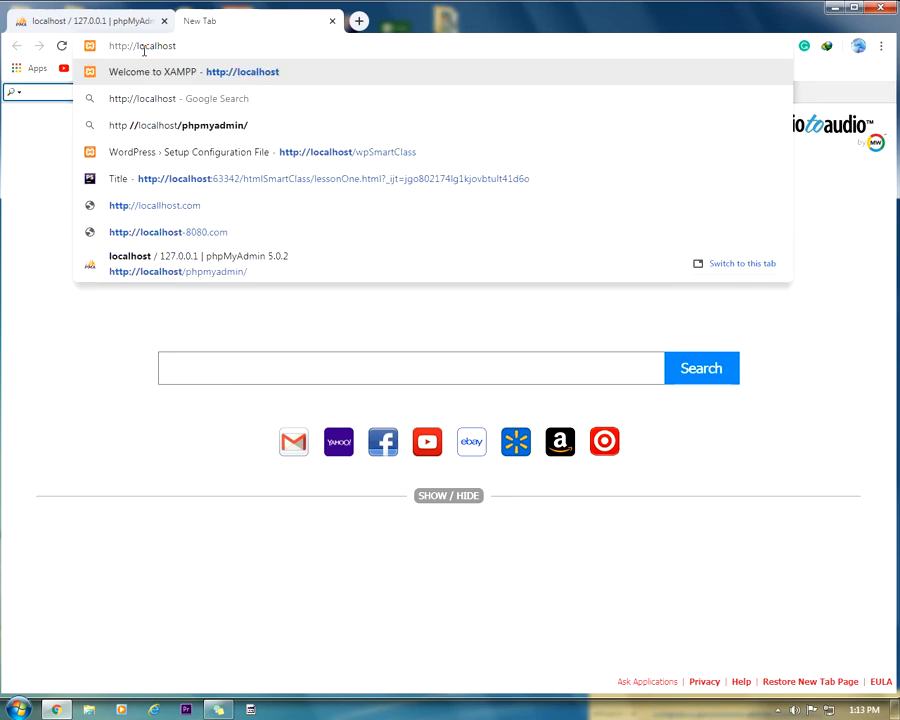
pyautogui.write('/')
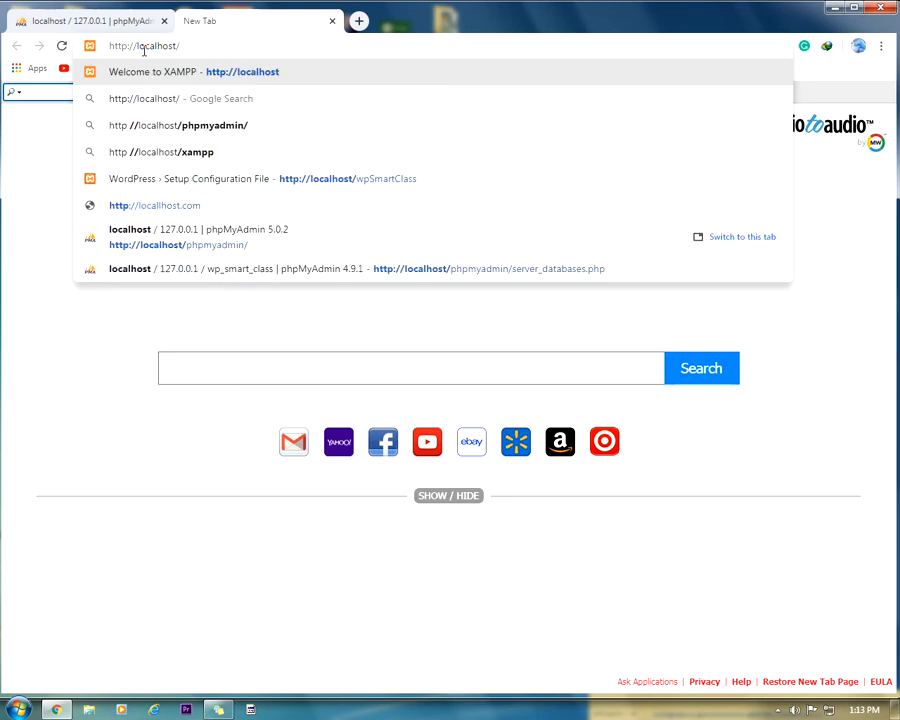
pyautogui.write('wpSmart')
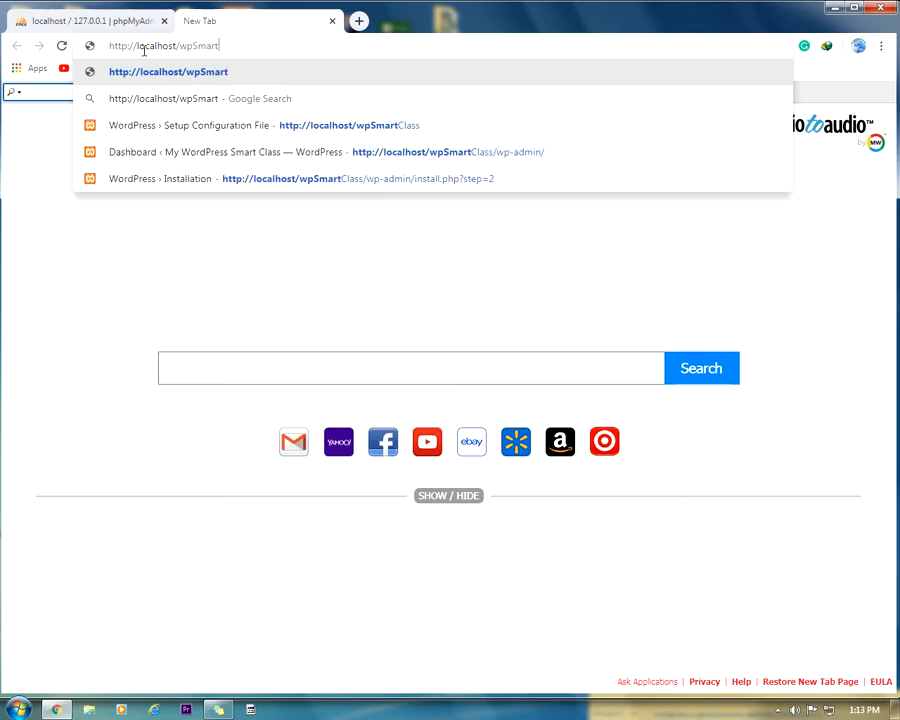
pyautogui.write('Class')
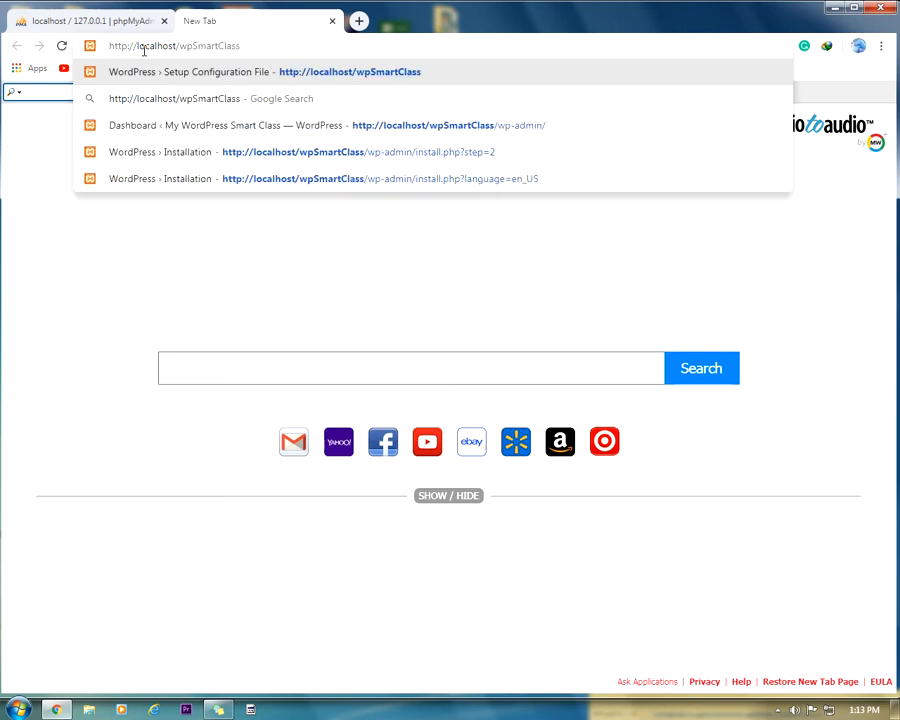
pyautogui.press('Return')
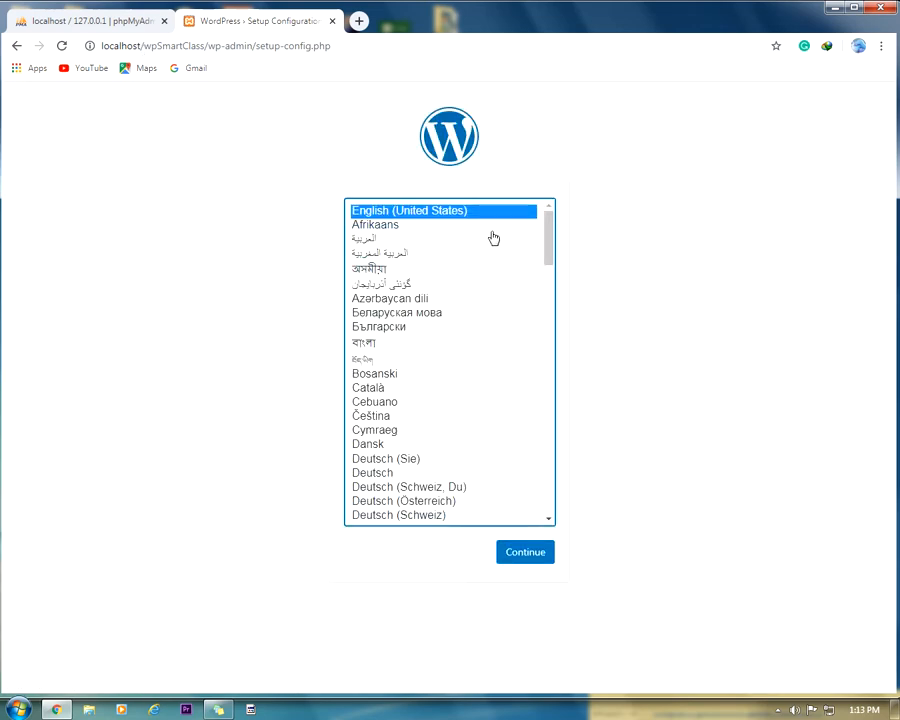
pyautogui.click(525, 554)
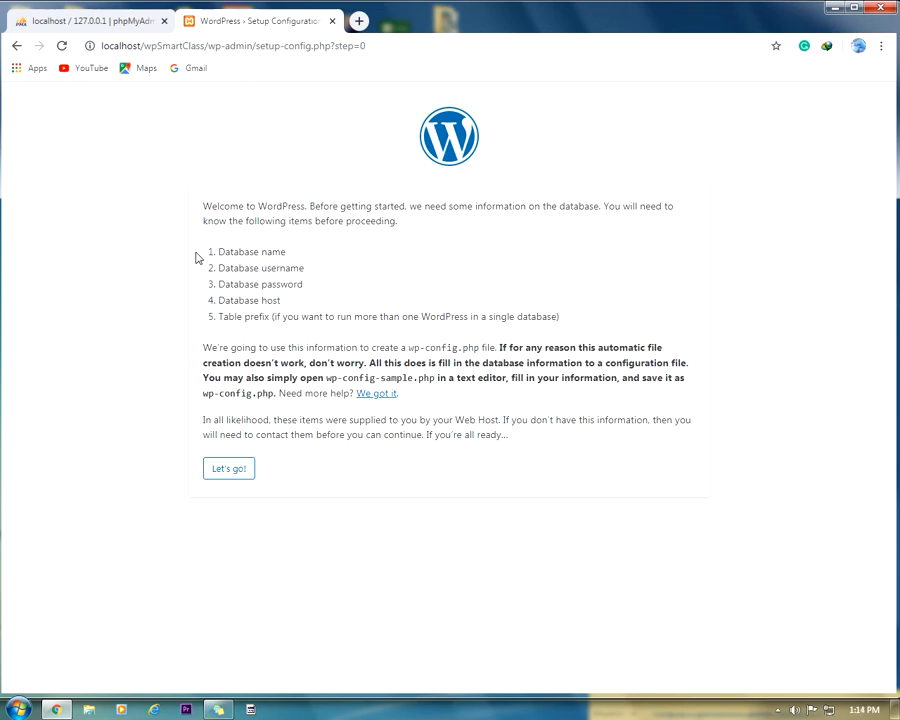
pyautogui.click(165, 21)
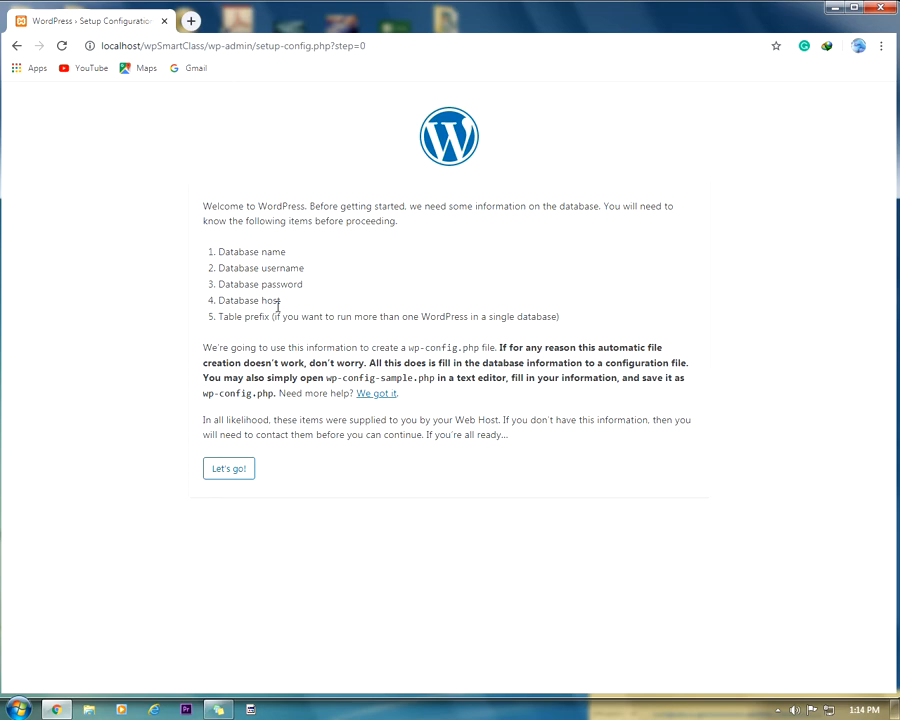
pyautogui.click(190, 21)
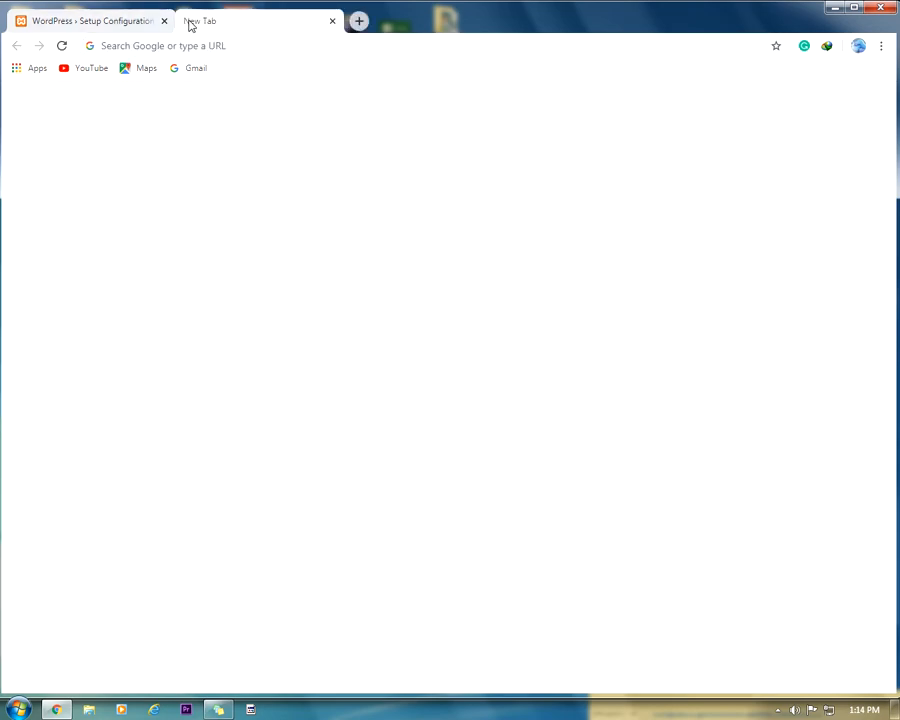
pyautogui.click(251, 44)
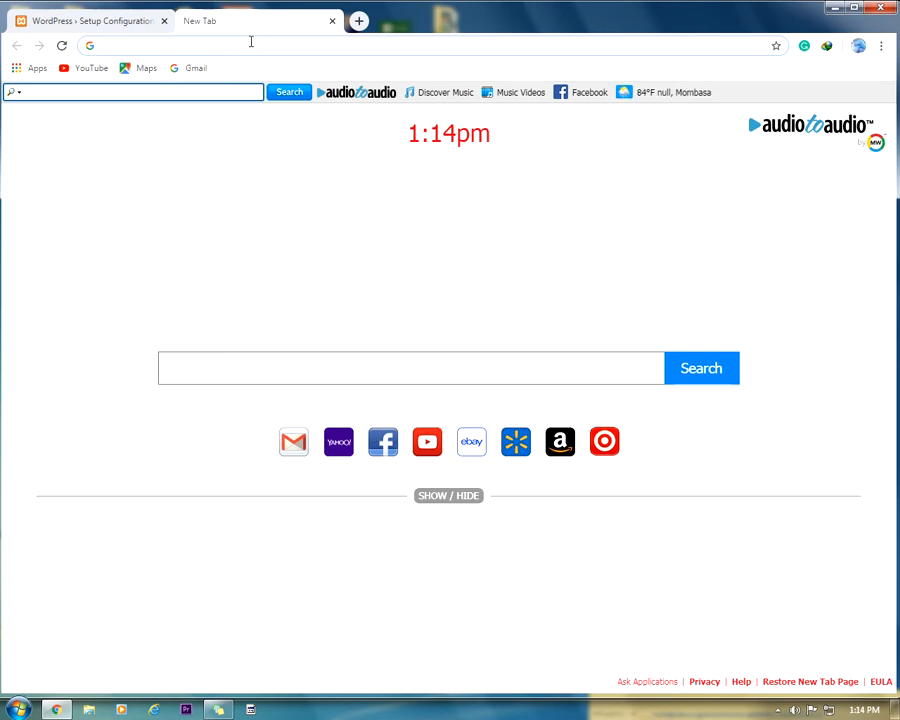
pyautogui.write('http://lo')
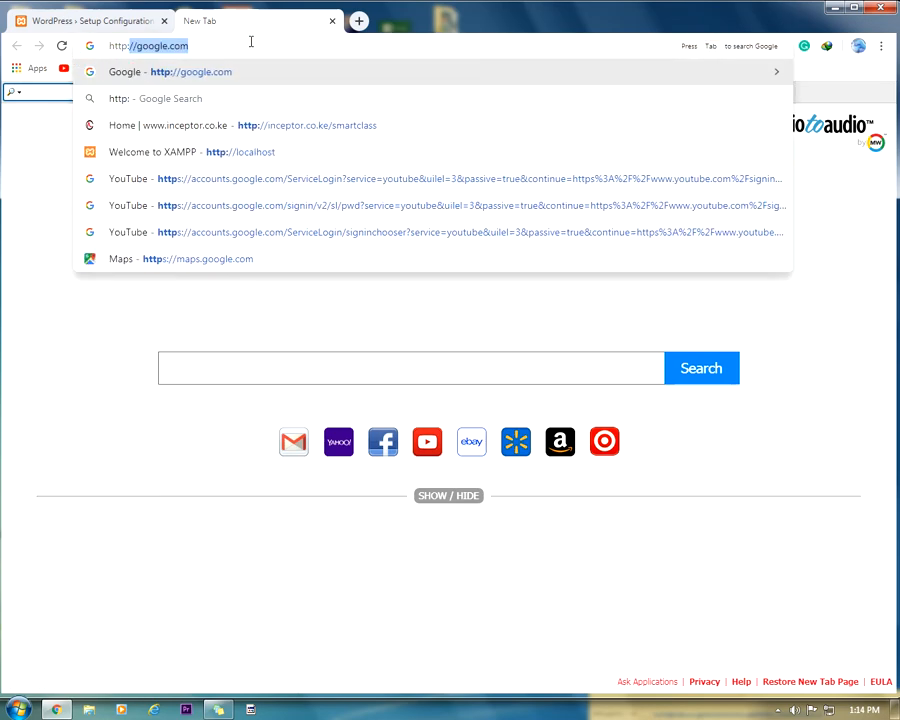
pyautogui.write('calhost')
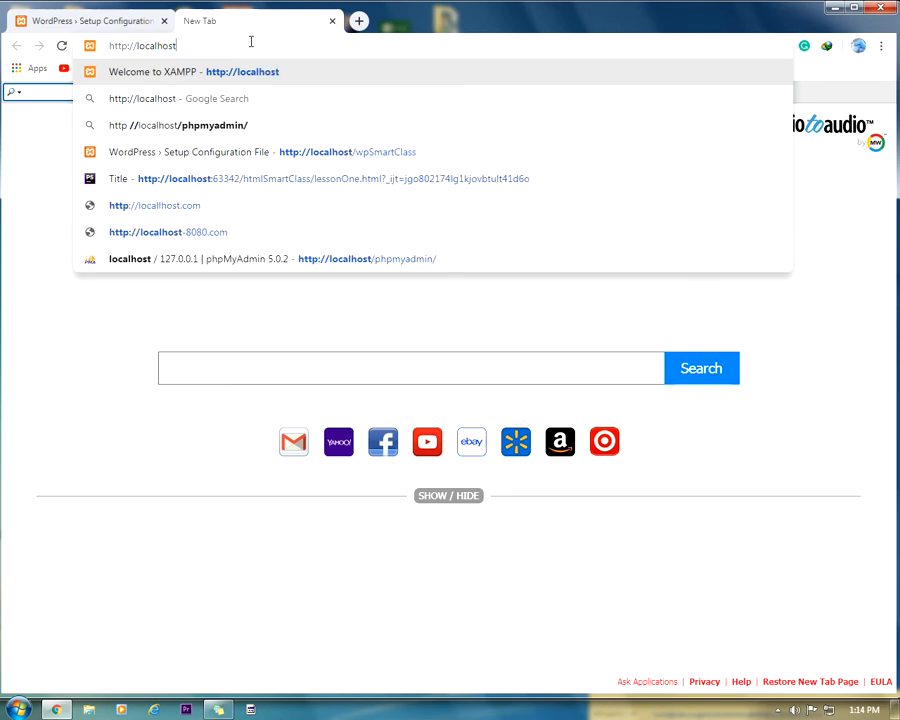
pyautogui.press('Return')
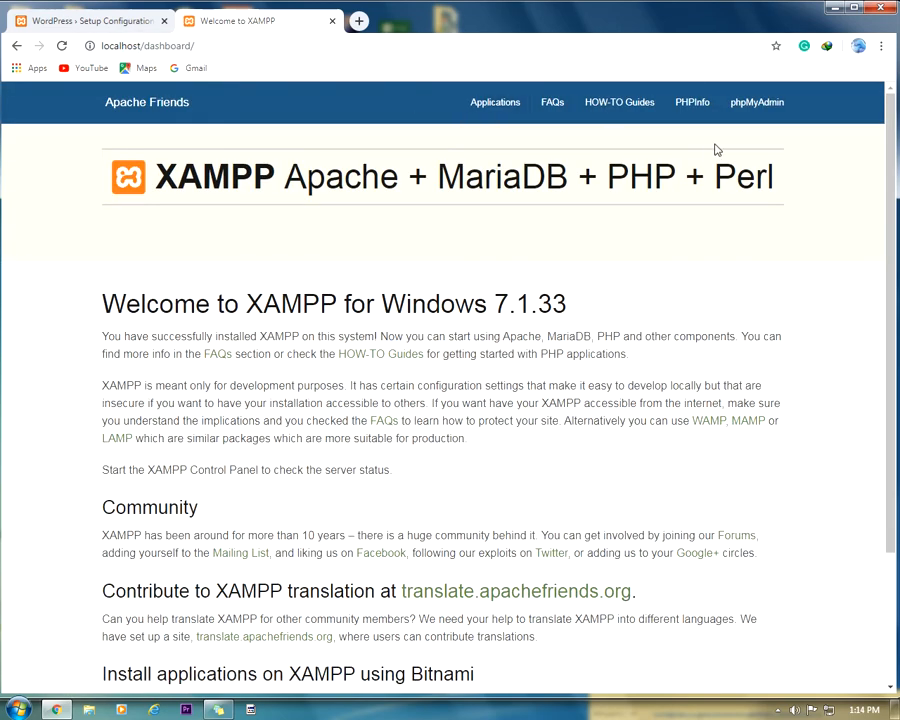
pyautogui.click(766, 111)
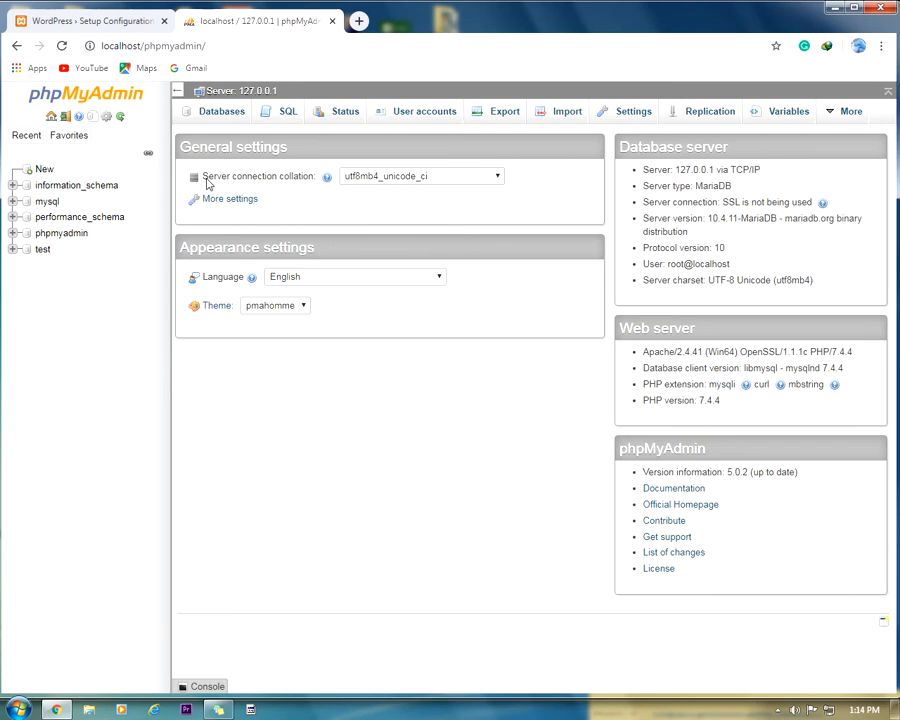
# Create a database named wpSmartClass with the utf8mb4_general_ci collation in phpMyAdmin.
pyautogui.click(230, 119)
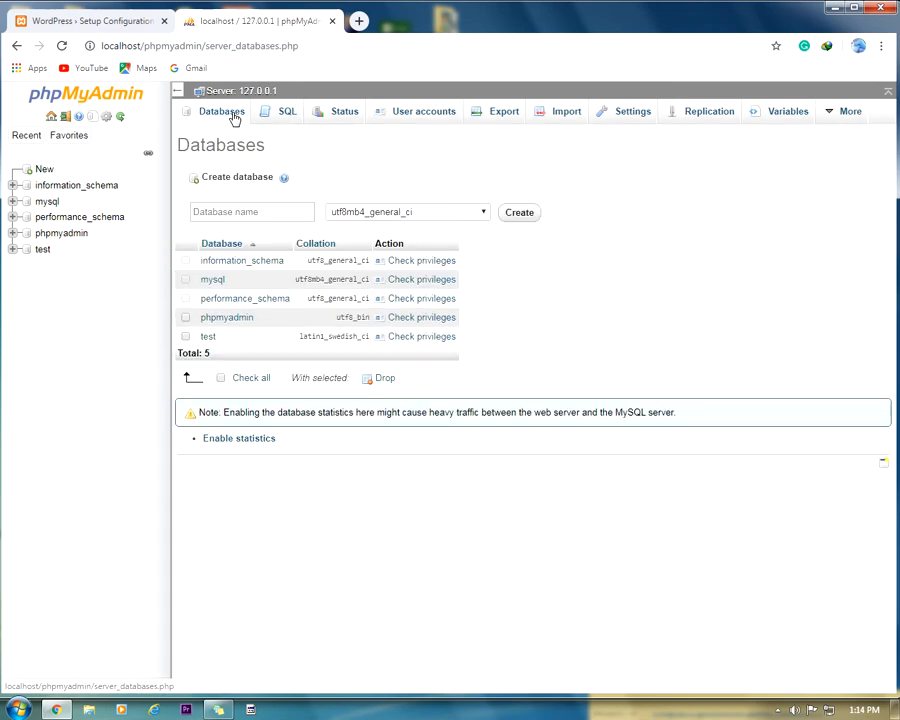
pyautogui.click(209, 212)
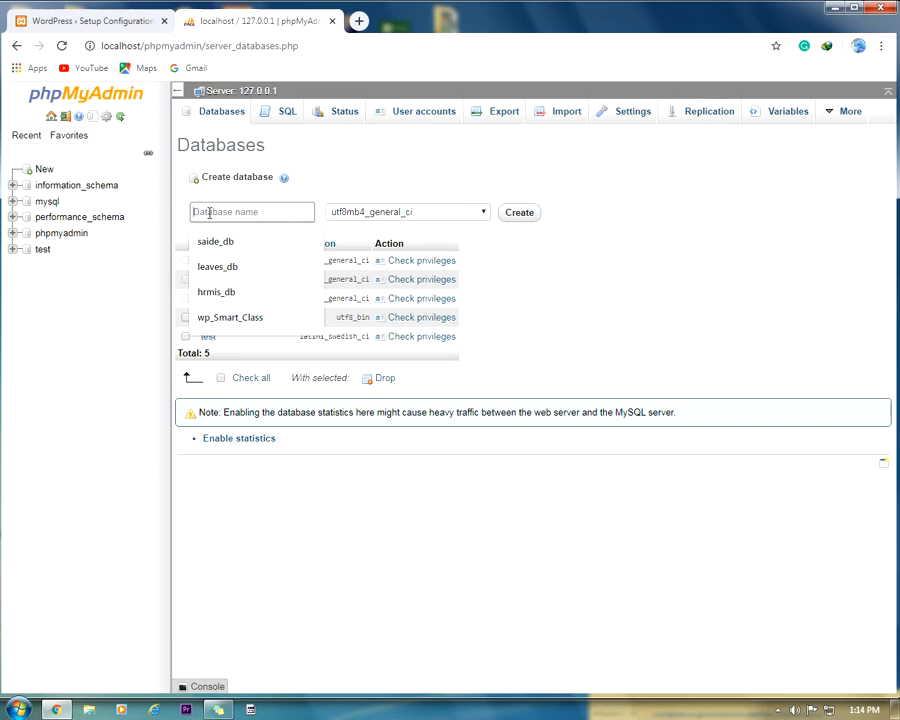
pyautogui.write('wpsm')
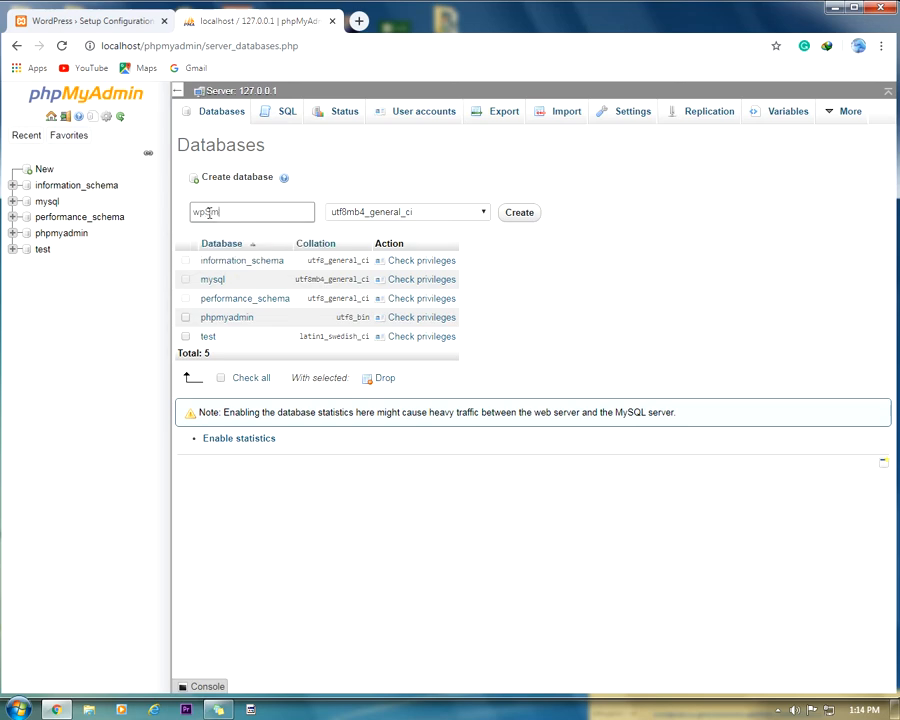
pyautogui.write('artClass')
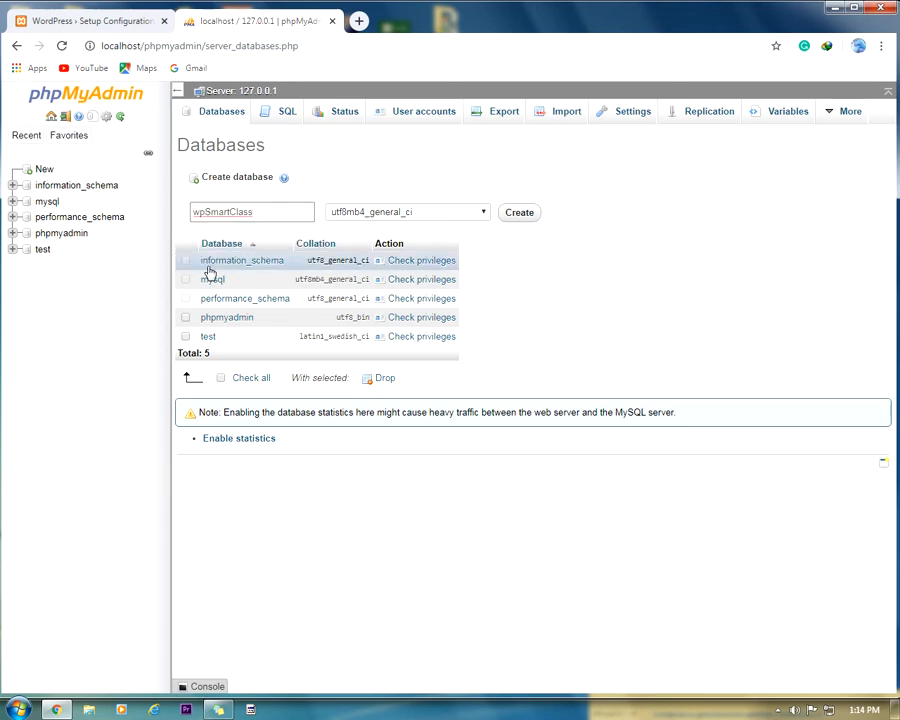
pyautogui.click(520, 214)
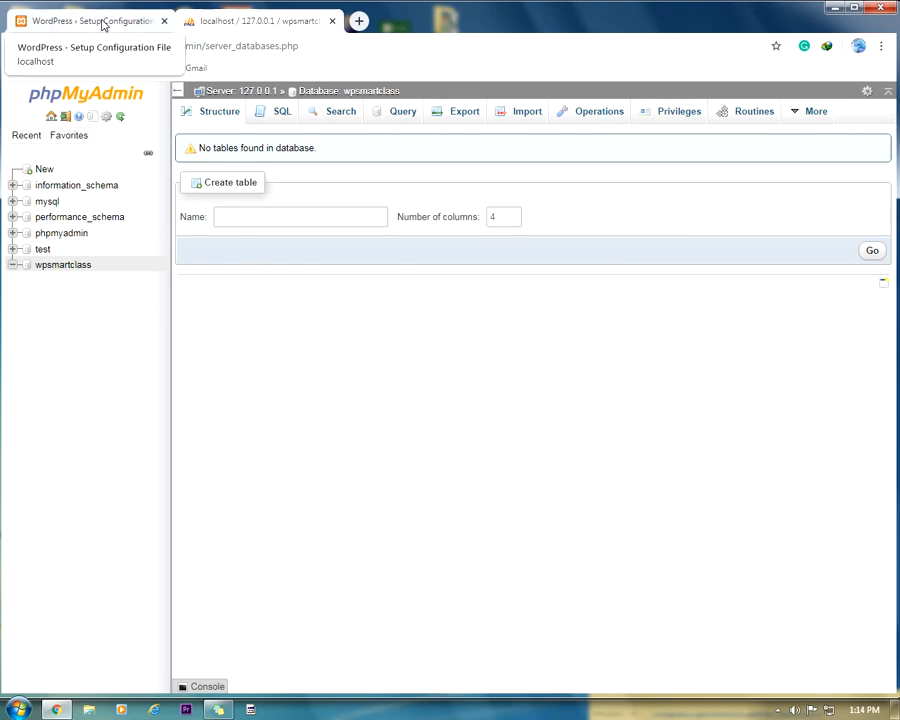
# Submit the WordPress database connection details with database name wpSmartClass, username root and an empty password.
pyautogui.click(103, 21)
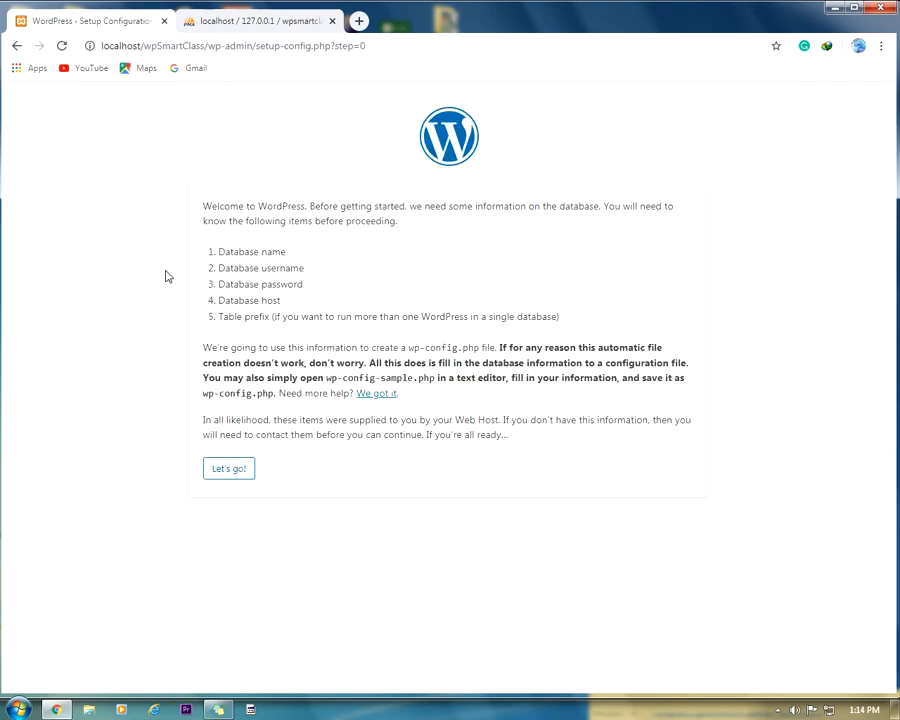
pyautogui.click(248, 472)
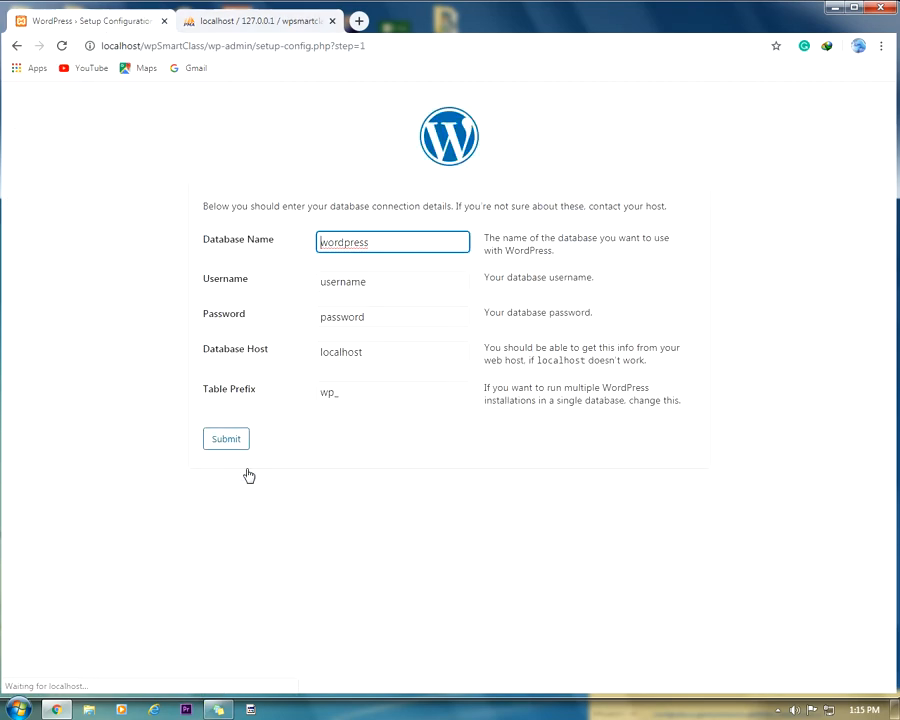
pyautogui.moveTo(390, 245); pyautogui.dragTo(308, 237)
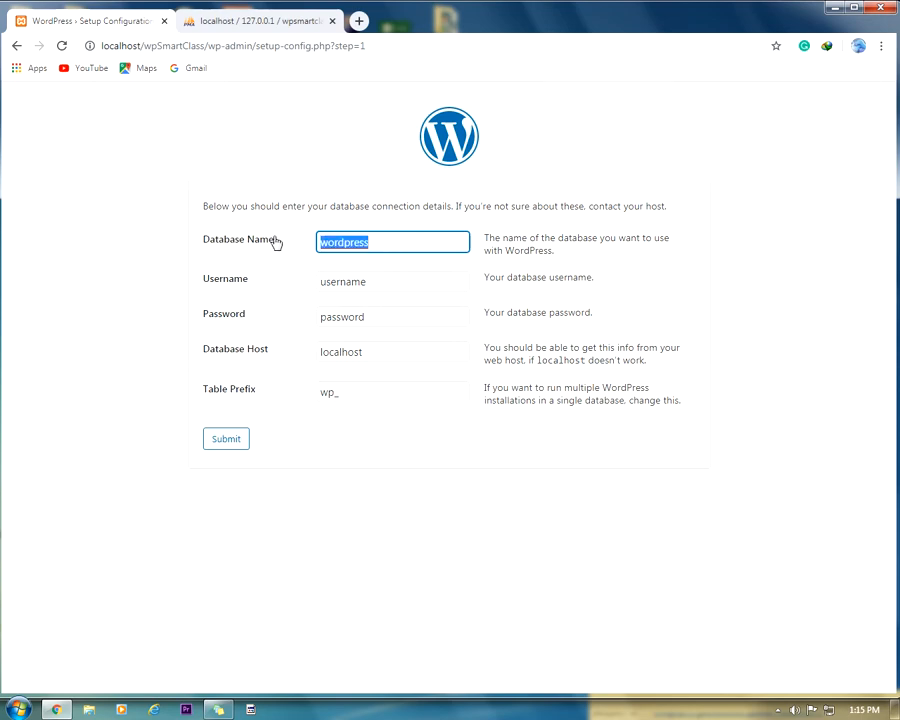
pyautogui.write('wpSma')
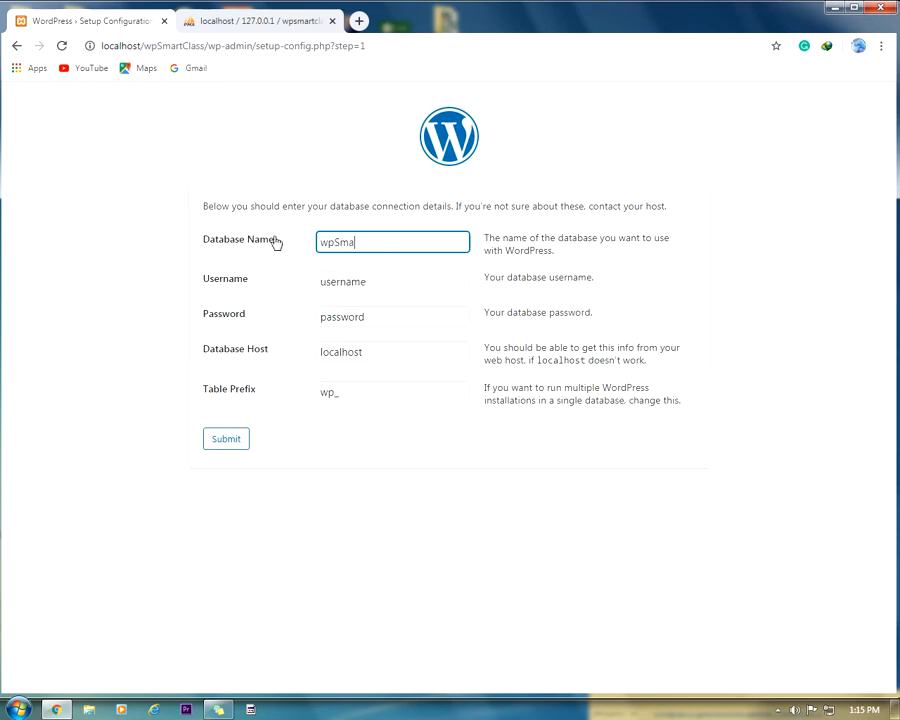
pyautogui.write('rtClass')
pyautogui.moveTo(383, 283); pyautogui.dragTo(290, 297)
pyautogui.write('root')
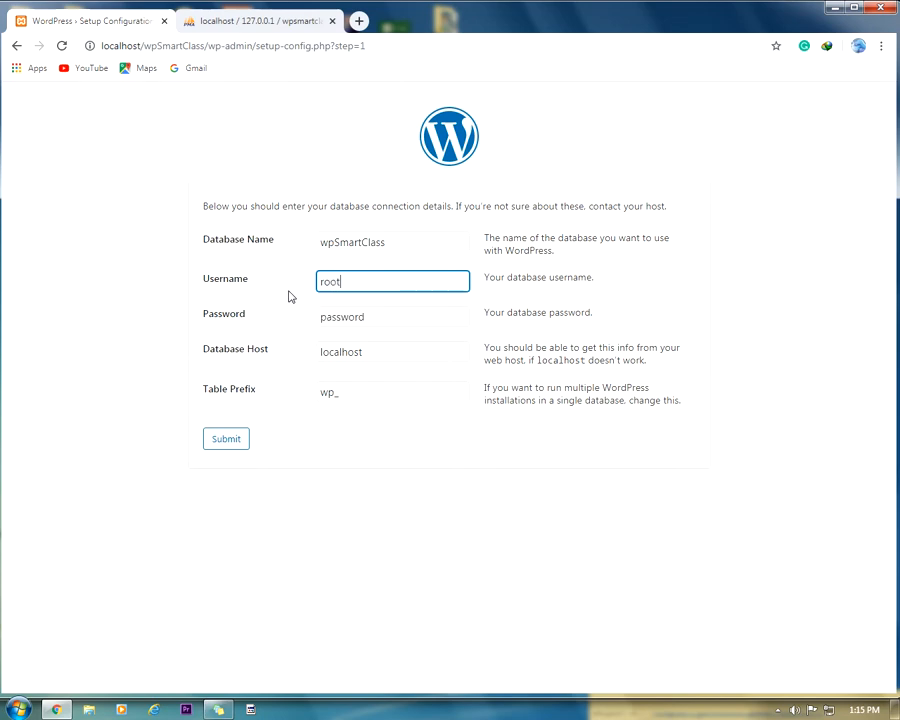
pyautogui.moveTo(404, 313); pyautogui.dragTo(288, 310)
pyautogui.press('BackSpace')
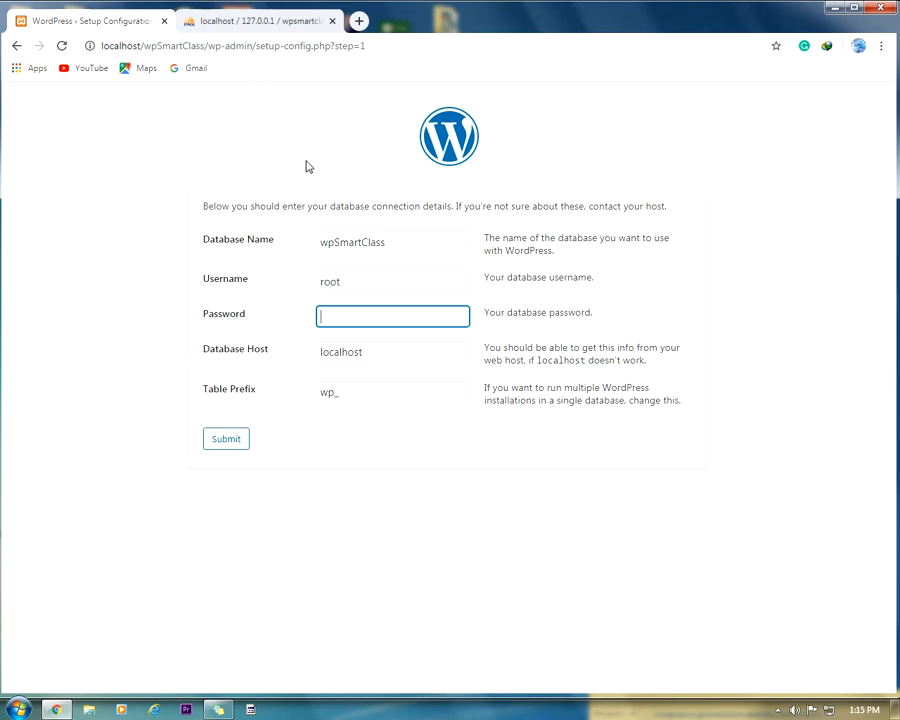
pyautogui.click(237, 440)
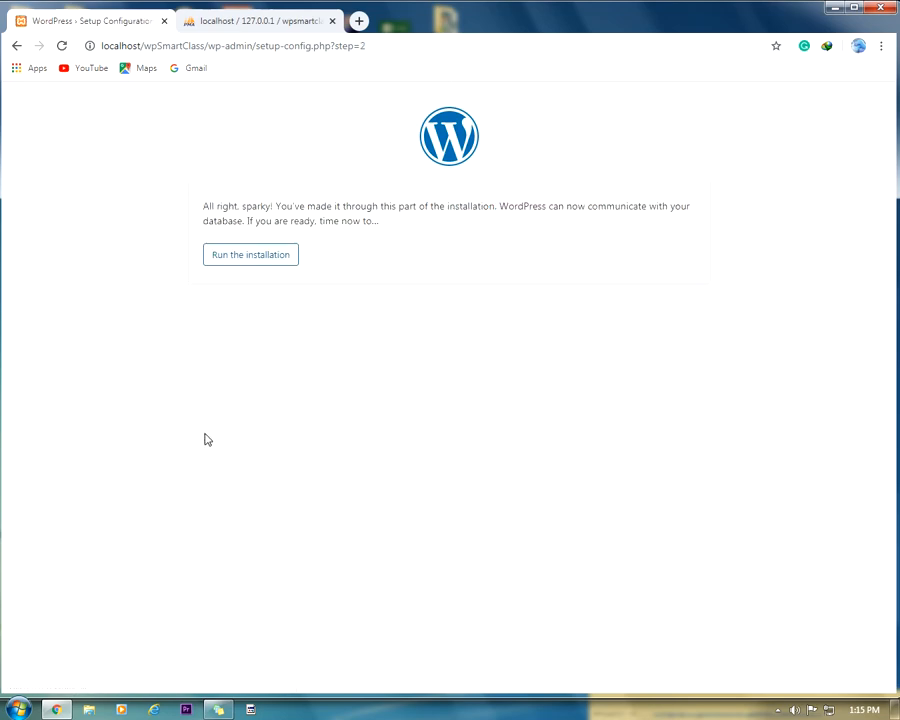
# Run the WordPress installation and fill in the site title WordPress Smart Class and the username Admin.
pyautogui.click(254, 262)
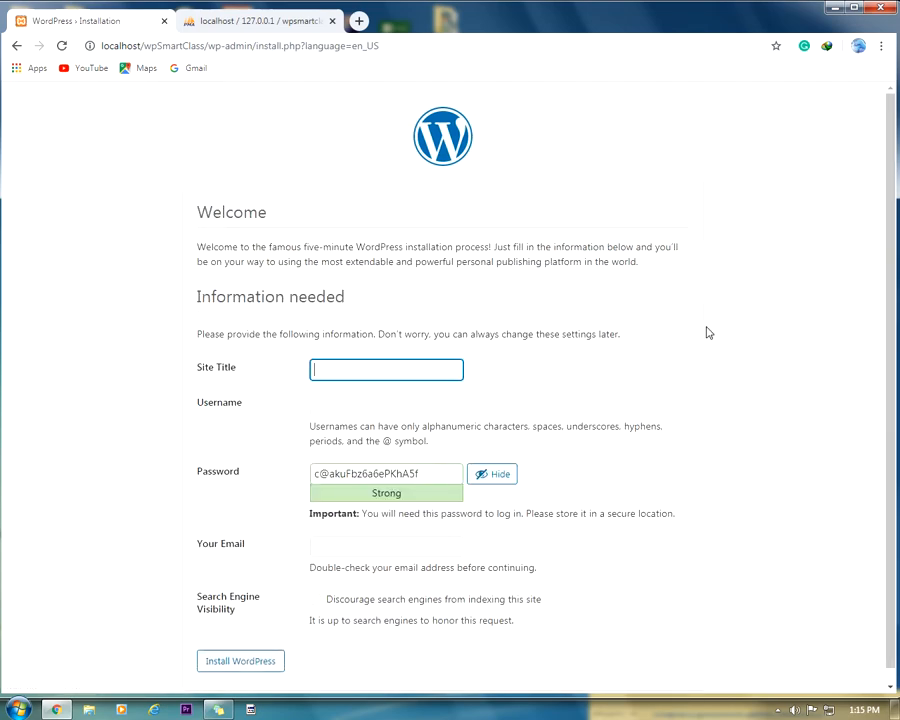
pyautogui.scroll(-1, 686, 348)
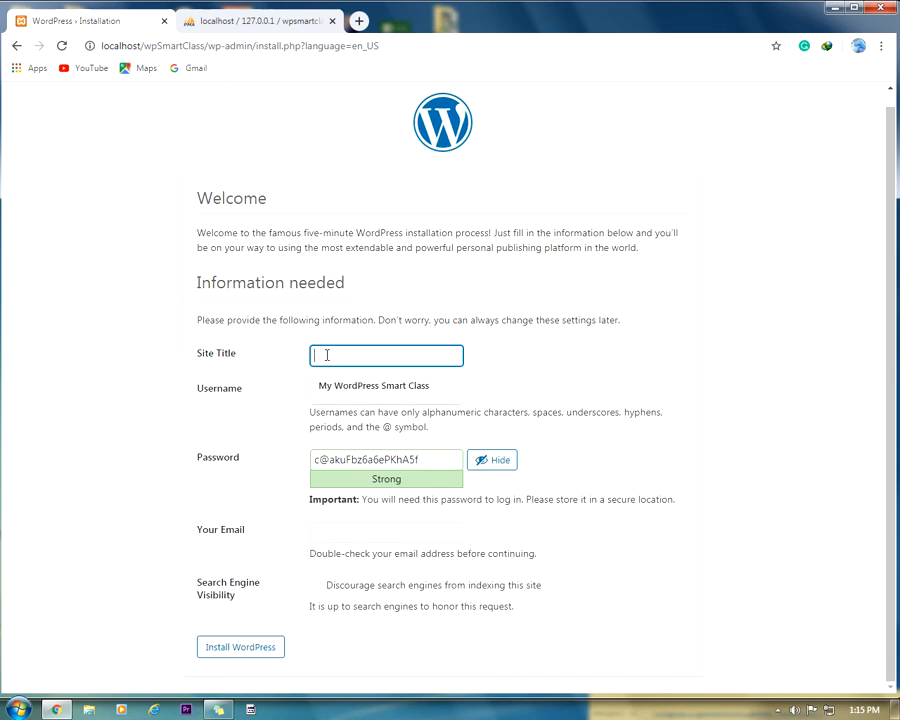
pyautogui.click(592, 360)
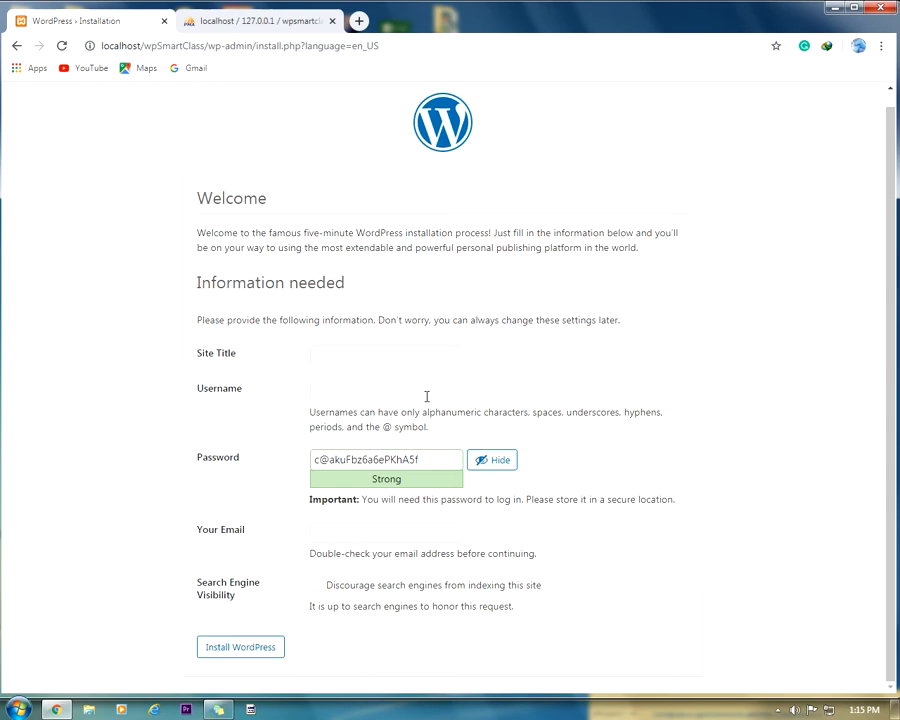
pyautogui.click(355, 355)
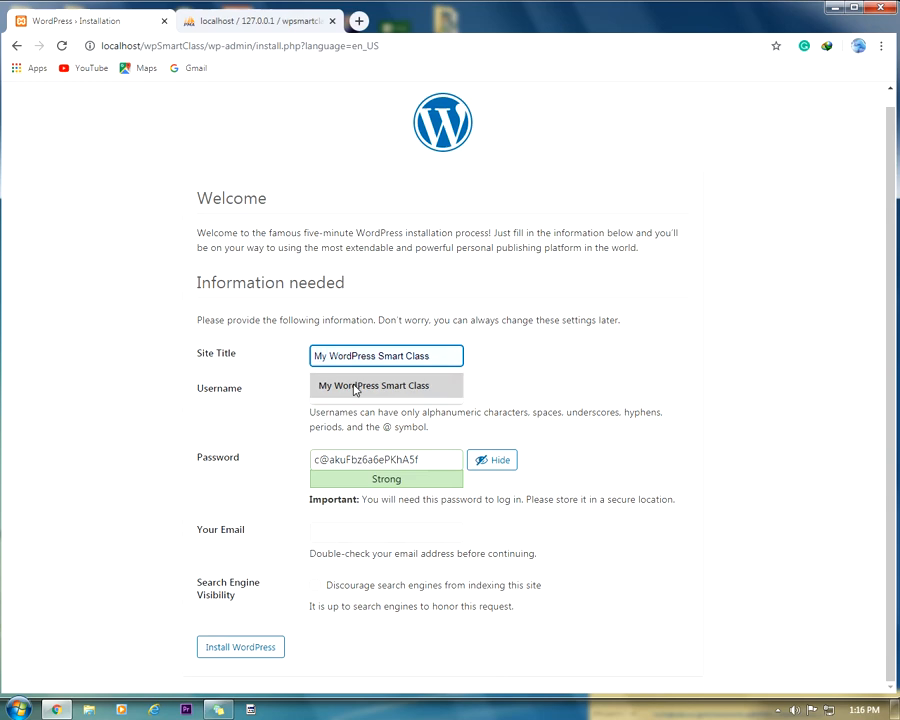
pyautogui.click(353, 389)
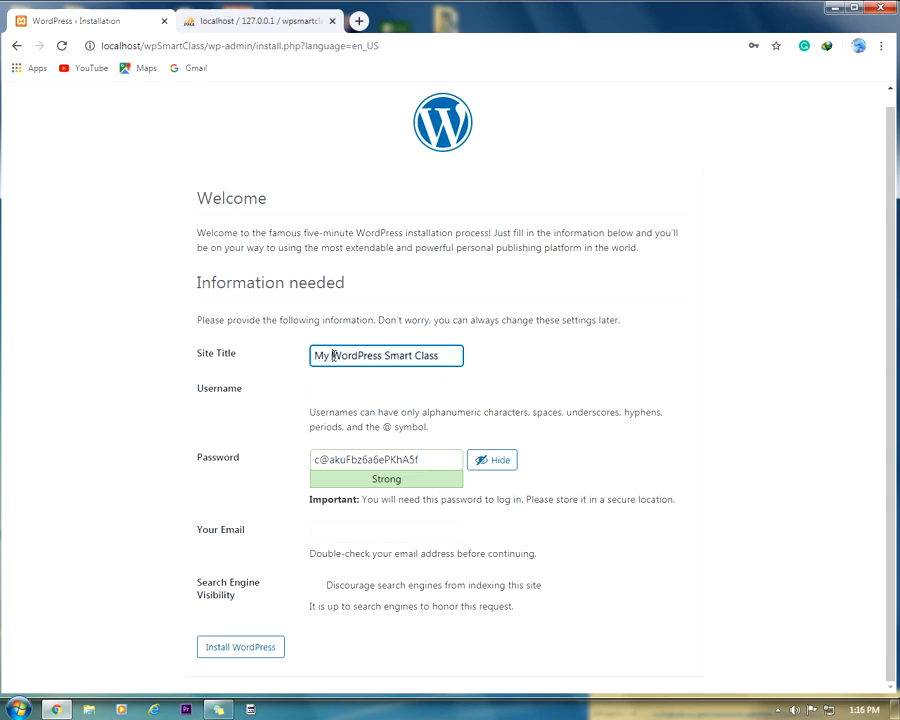
pyautogui.doubleClick(316, 356)
pyautogui.press('BackSpace')
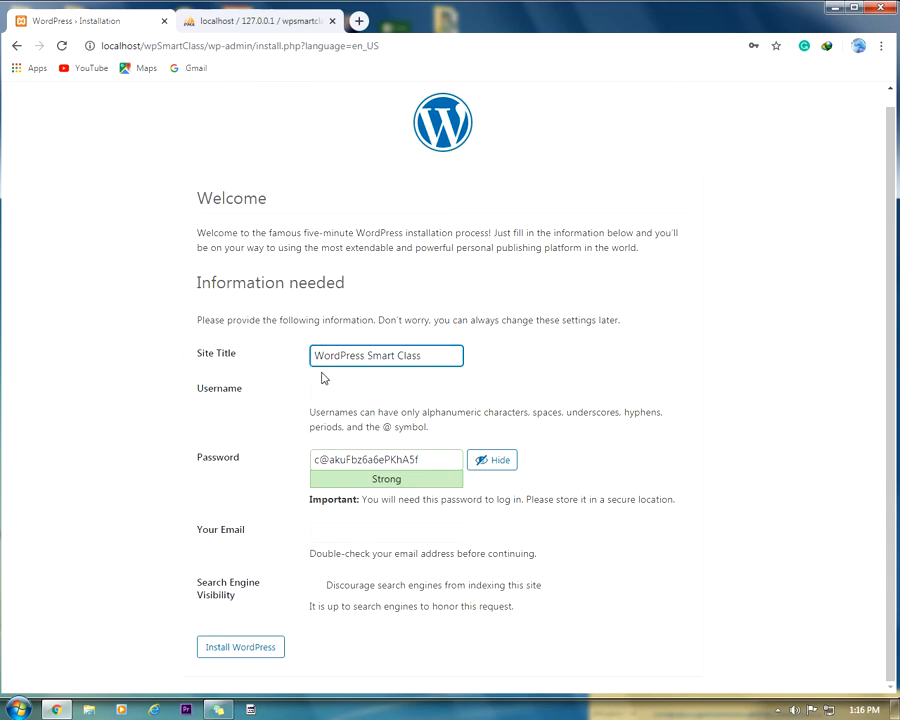
pyautogui.click(327, 389)
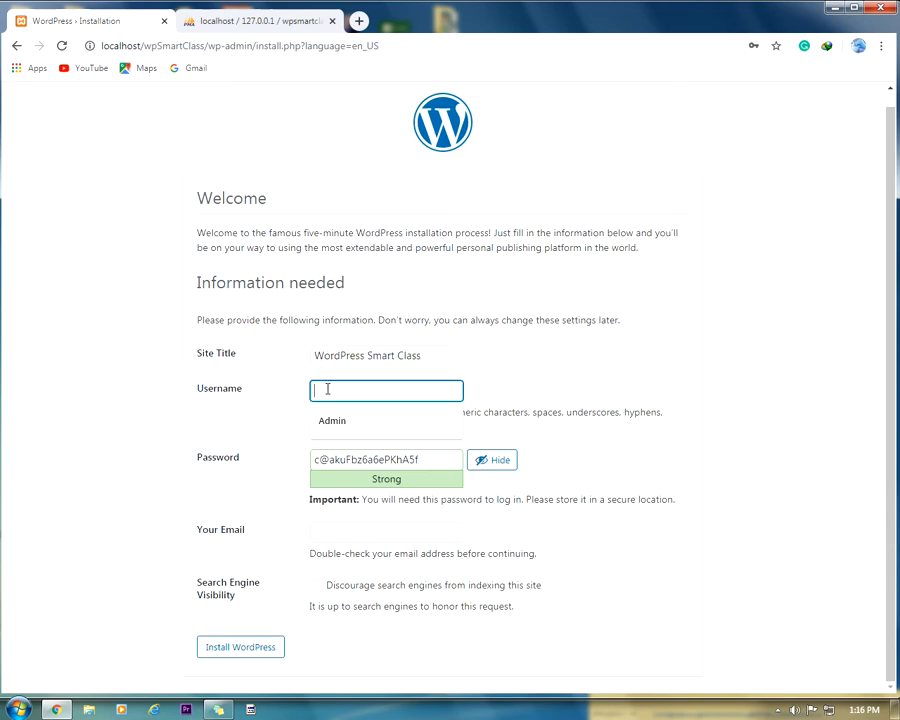
pyautogui.write('Admin')
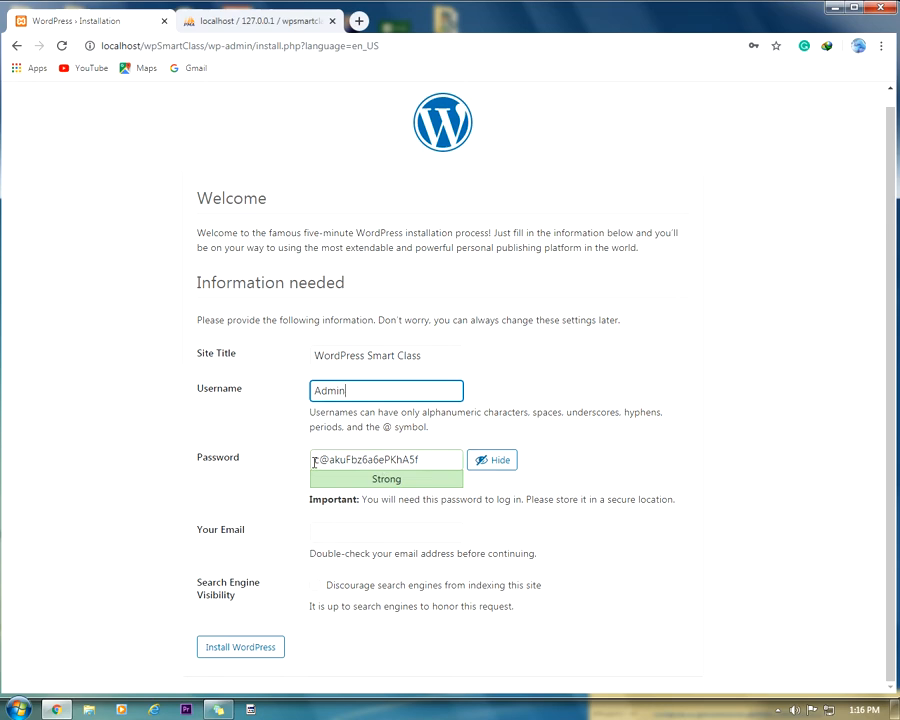
# Copy the generated admin password from the WordPress installation form.
pyautogui.click(436, 462)
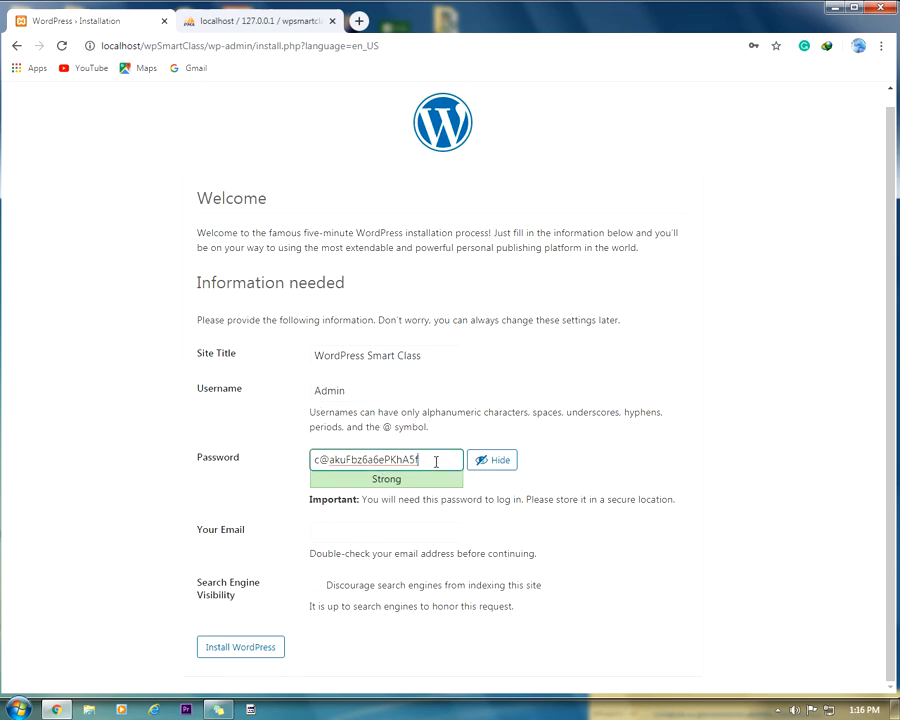
pyautogui.moveTo(436, 462); pyautogui.dragTo(313, 460)
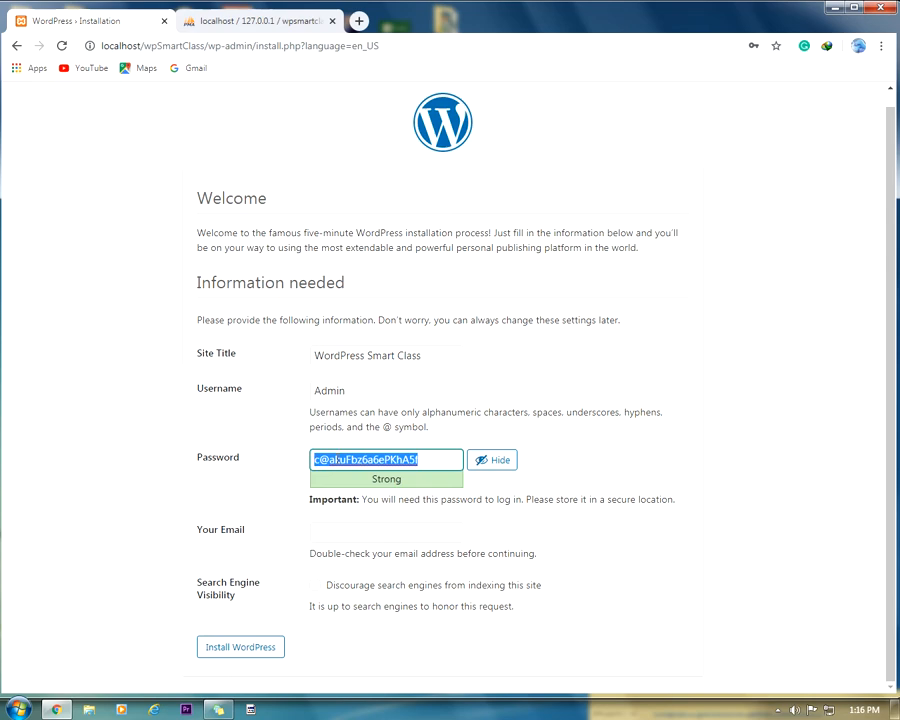
pyautogui.rightClick(313, 460)
pyautogui.click(366, 484)
# Switch to Windows Explorer and open the folder C:\xampp\htdocs\wpSmartClass.
pyautogui.click(88, 709)
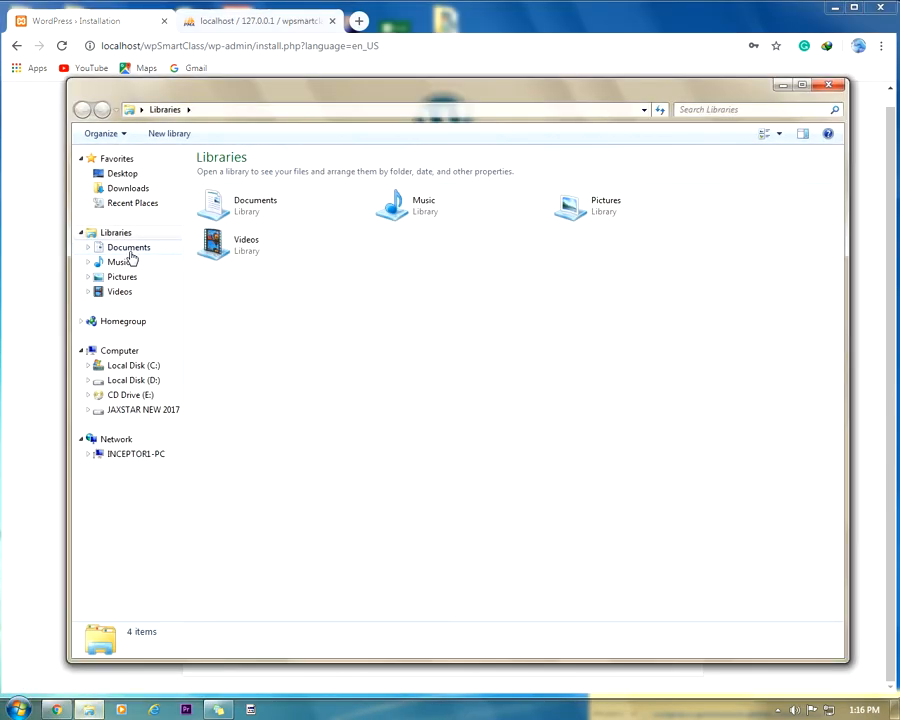
pyautogui.click(142, 366)
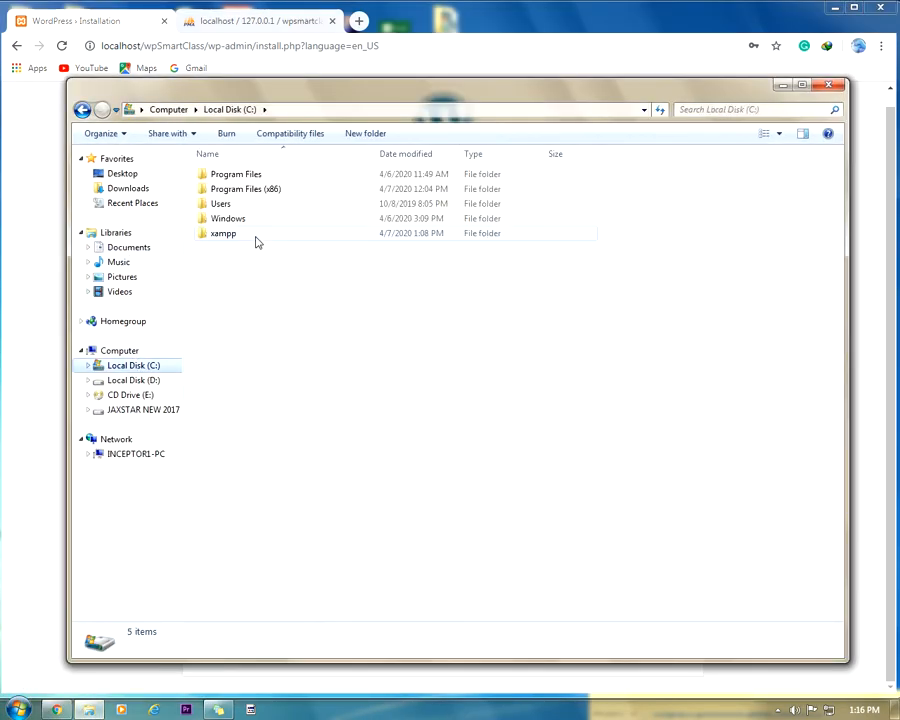
pyautogui.click(300, 238)
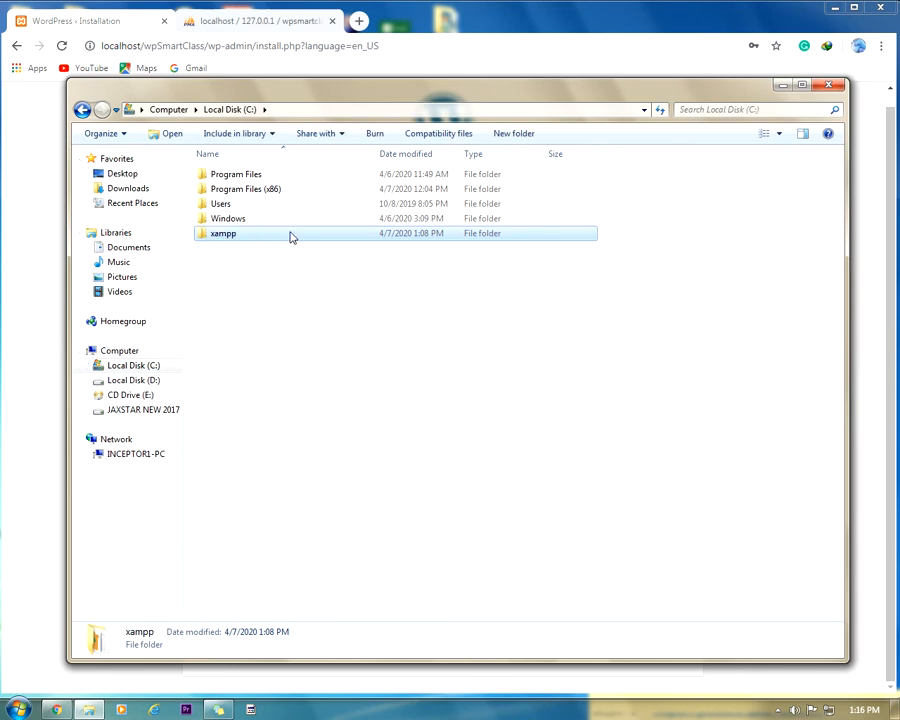
pyautogui.doubleClick(290, 236)
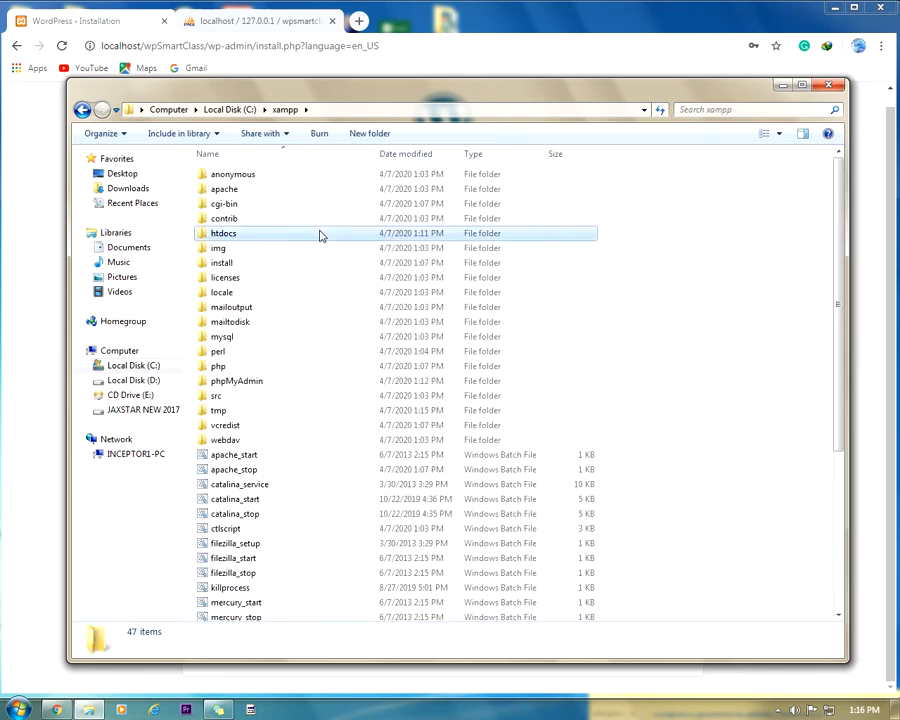
pyautogui.doubleClick(320, 236)
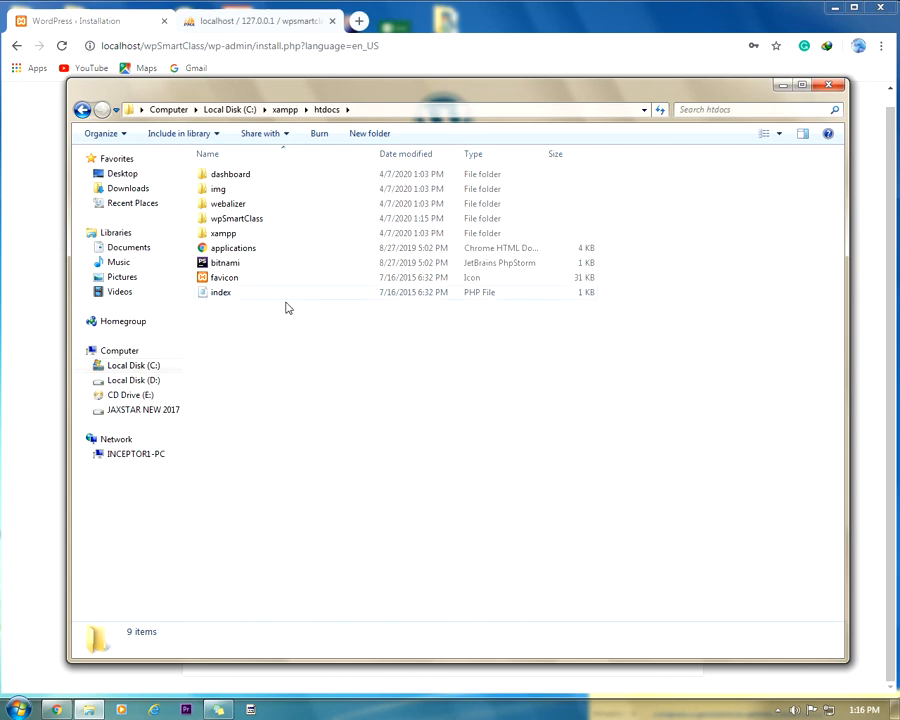
pyautogui.doubleClick(307, 220)
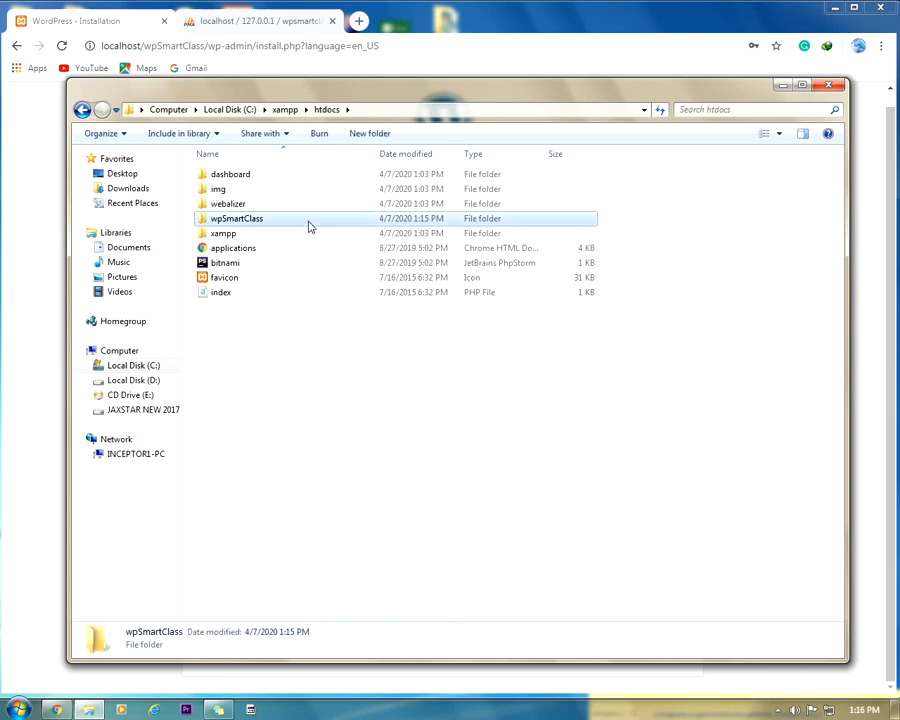
# Create a text document named Logins in the wpSmartClass folder and open it in Notepad.
pyautogui.rightClick(343, 541)
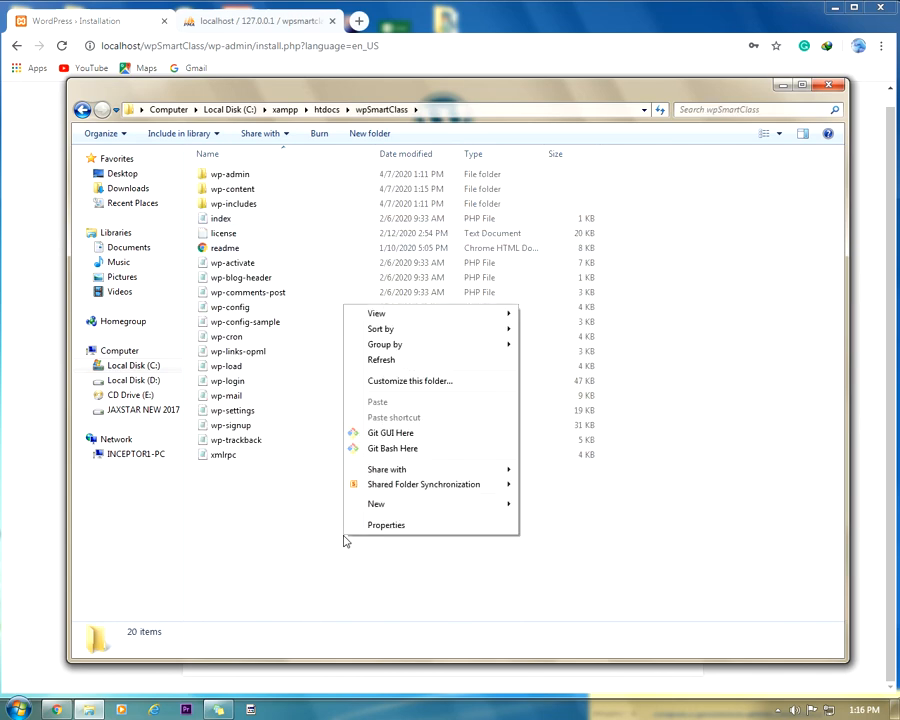
pyautogui.moveTo(398, 505)
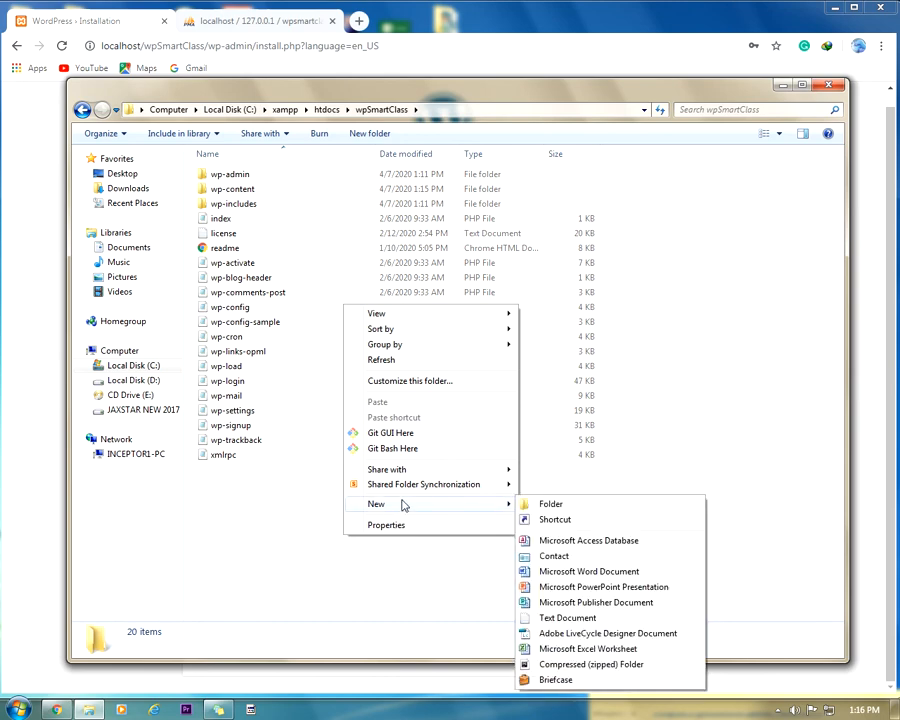
pyautogui.click(588, 619)
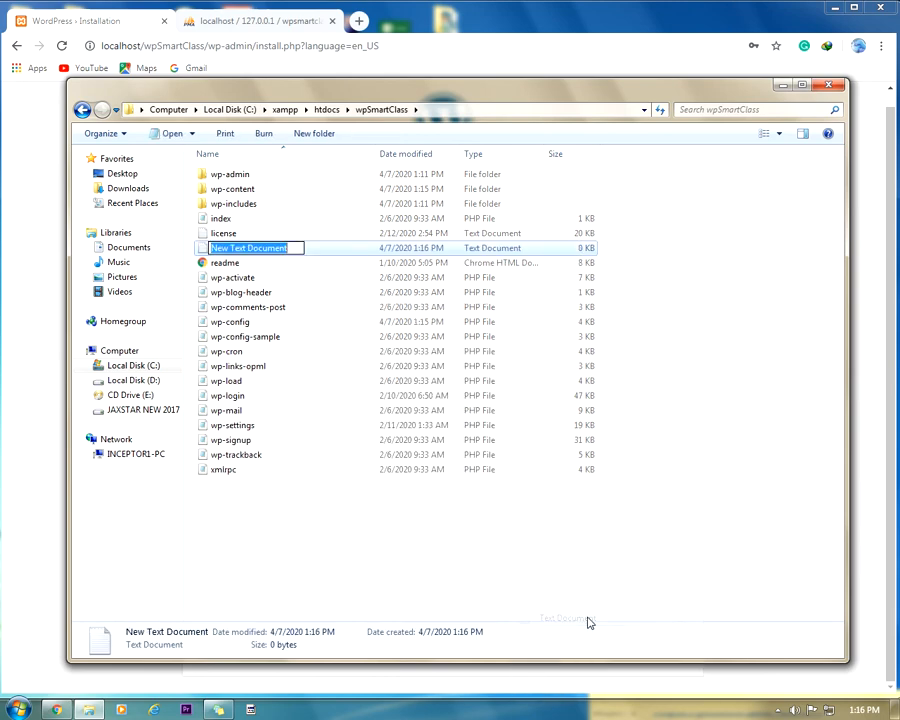
pyautogui.write('Logins')
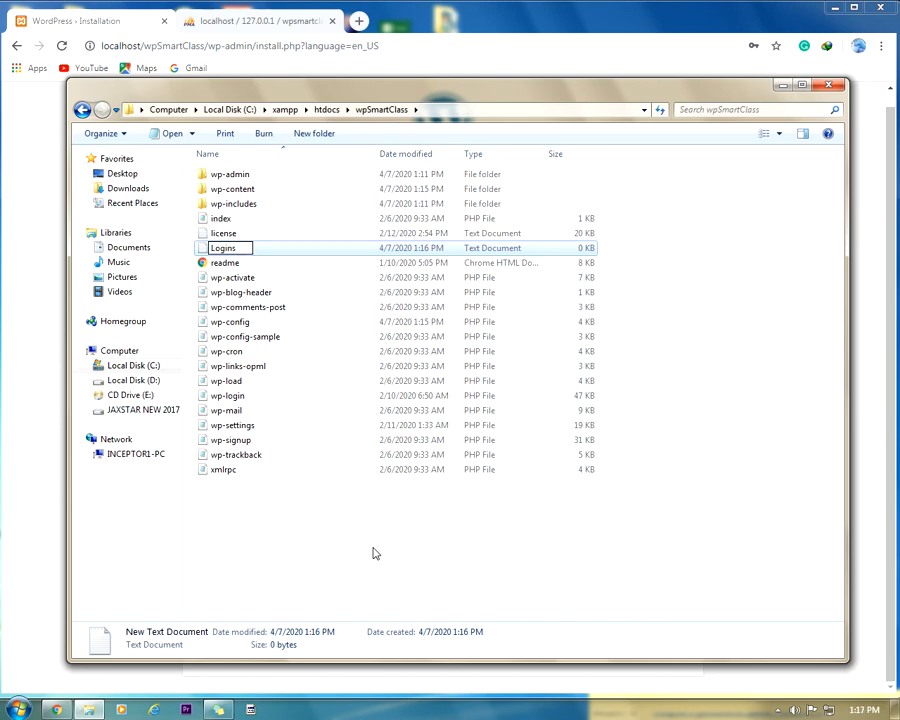
pyautogui.press('Return')
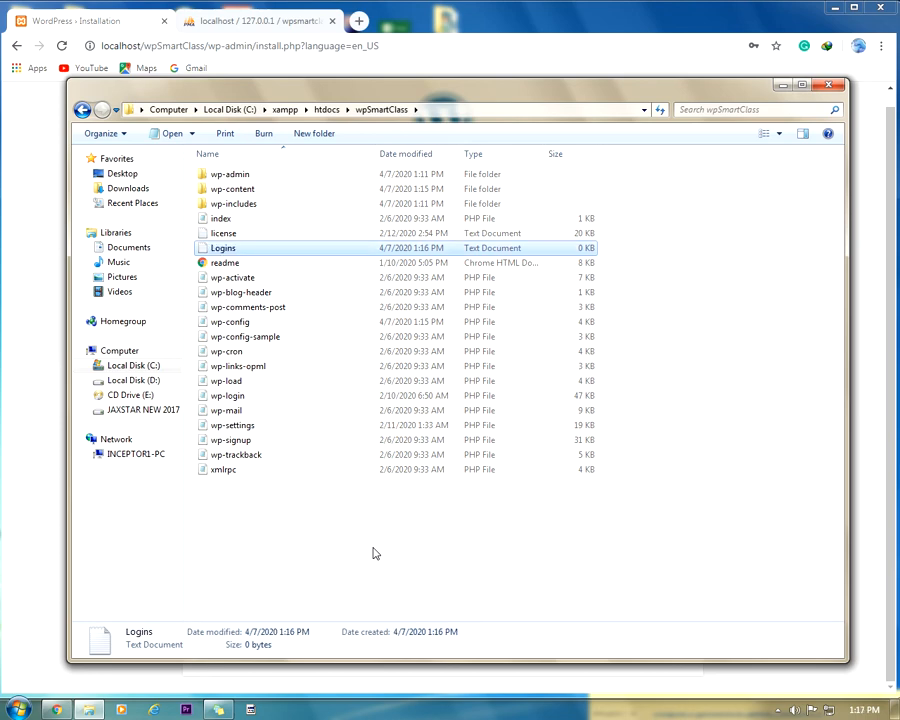
pyautogui.doubleClick(333, 253)
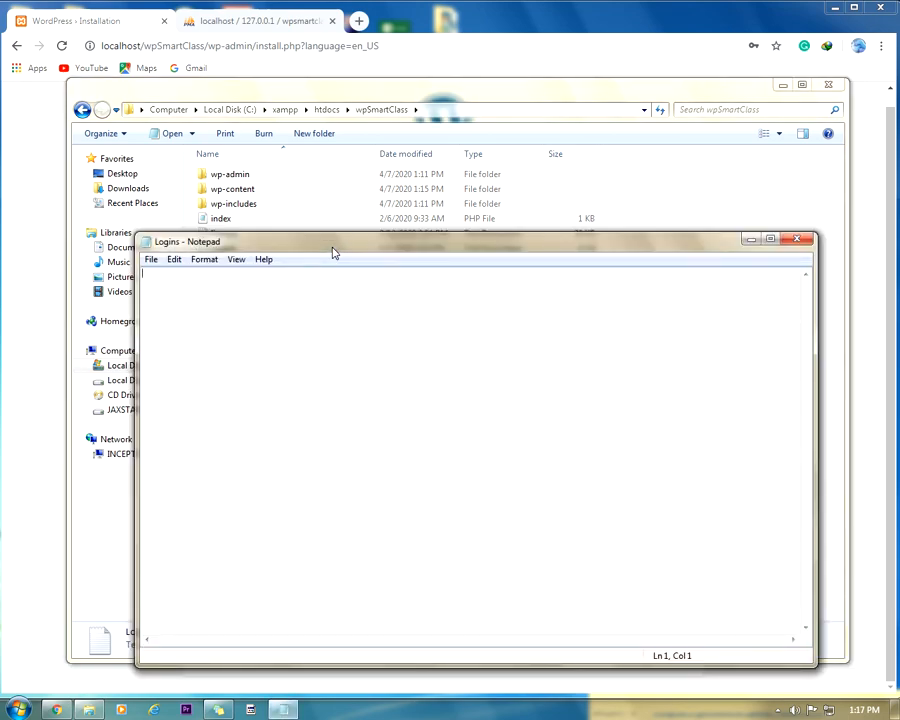
pyautogui.write('Username :')
pyautogui.hotkey('ctrl', 'v')
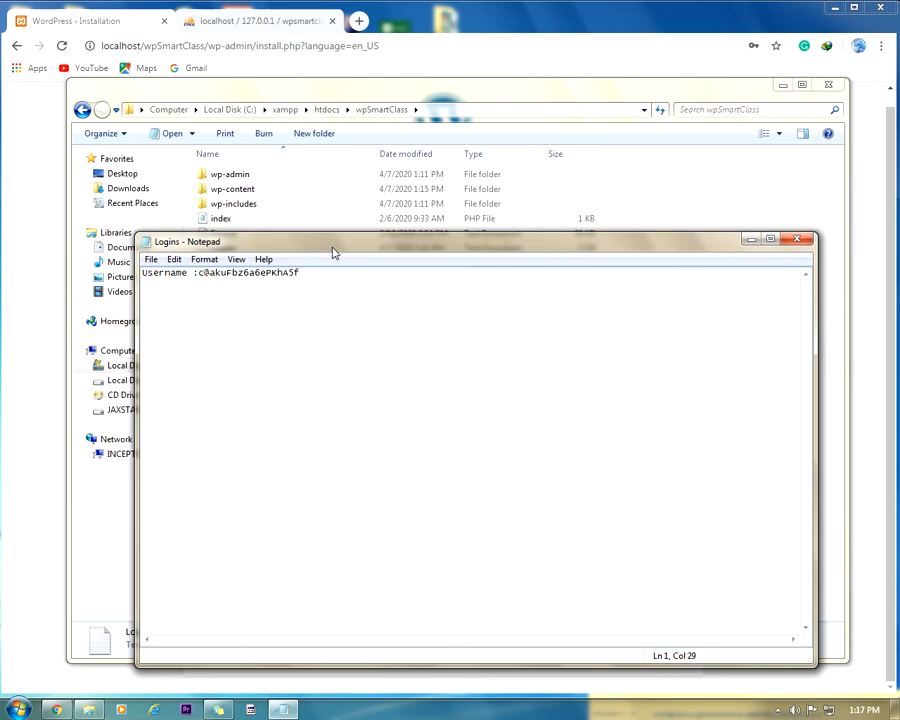
pyautogui.hotkey('ctrl', 'a')
pyautogui.press('BackSpace')
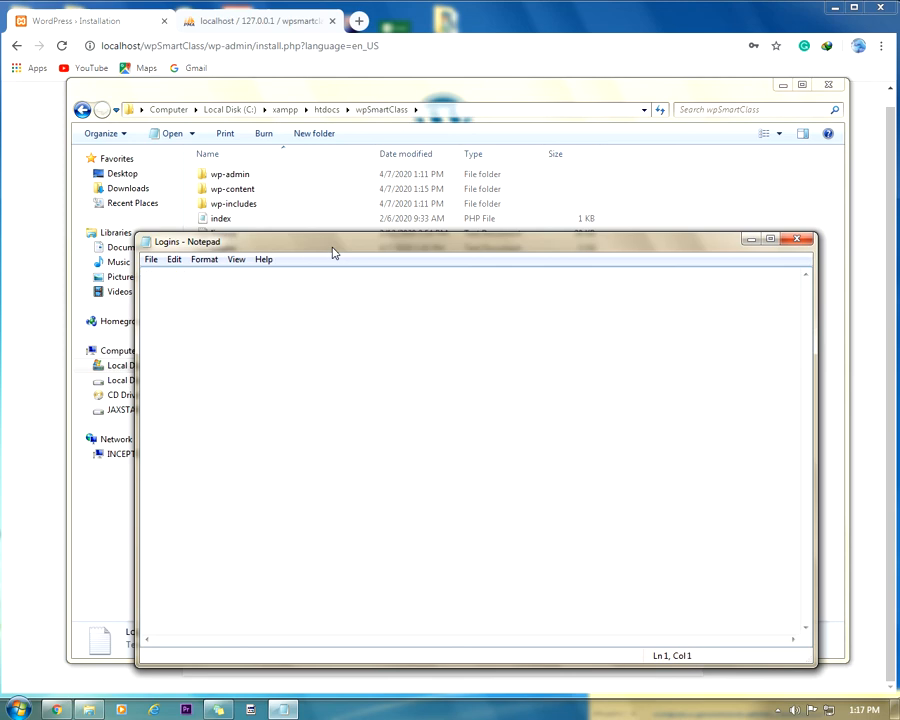
# Record the username Admin and the copied admin password on separate labelled lines in Logins, save it, and return to the WordPress installation form.
pyautogui.write('Usera')
pyautogui.press('BackSpace')
pyautogui.press('BackSpace')
pyautogui.write('rname :Admin')
pyautogui.press('Return')
pyautogui.write('Passo')
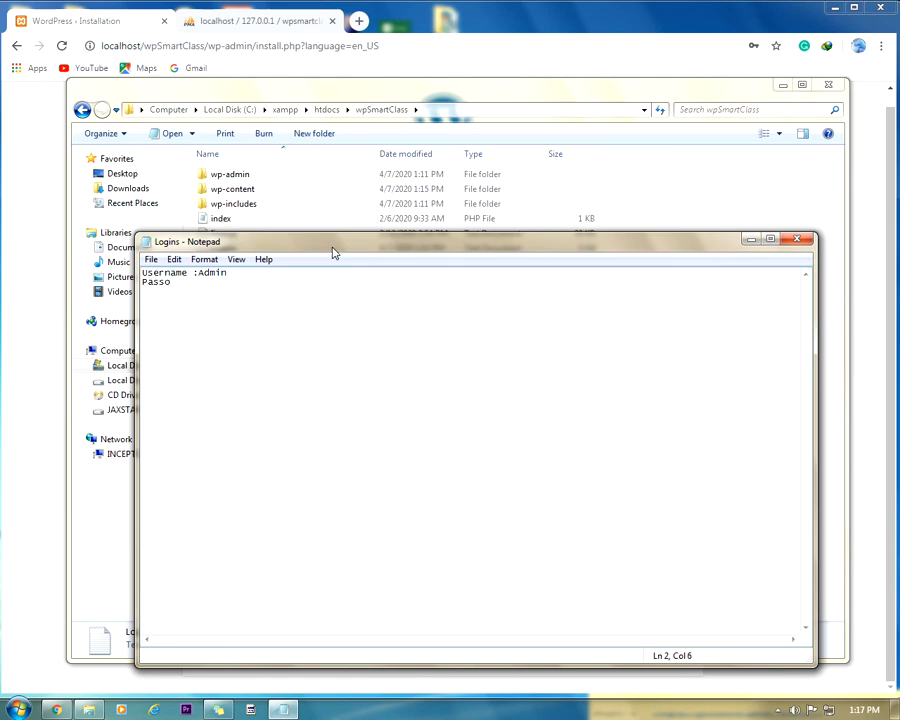
pyautogui.press('BackSpace')
pyautogui.write('word :')
pyautogui.hotkey('ctrl', 'v')
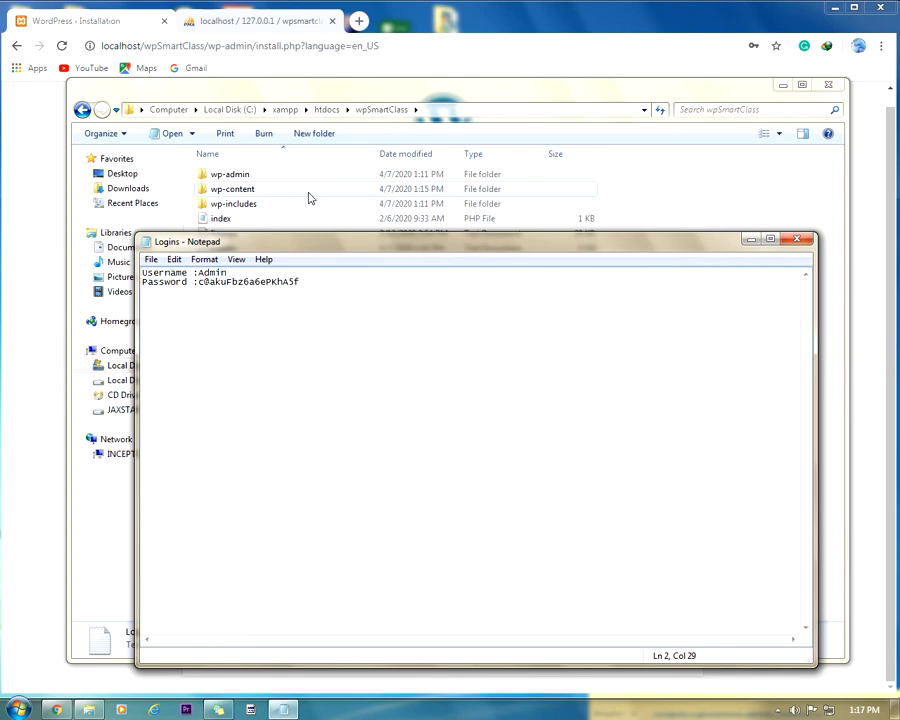
pyautogui.hotkey('ctrl', 'Home')
pyautogui.click(750, 240)
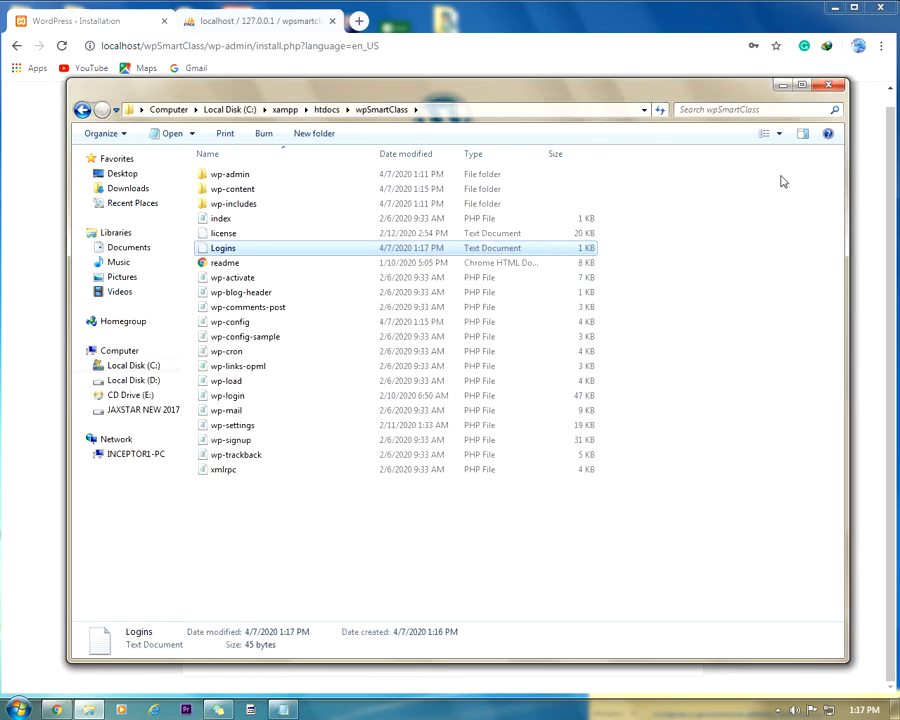
pyautogui.click(829, 87)
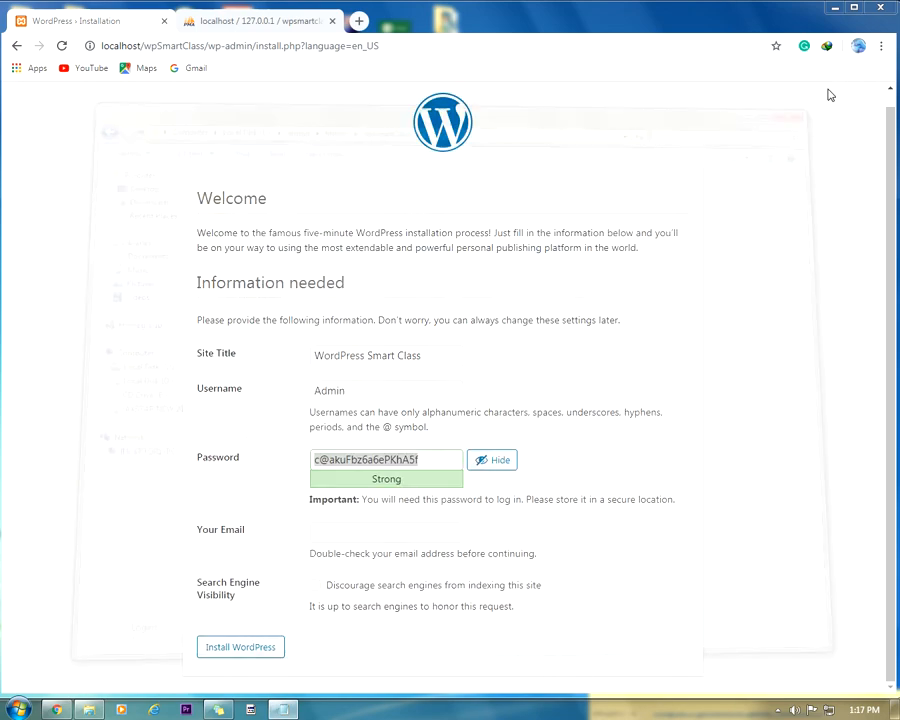
# Fill in the administrator's email address with the suggested entry and install WordPress.
pyautogui.click(369, 531)
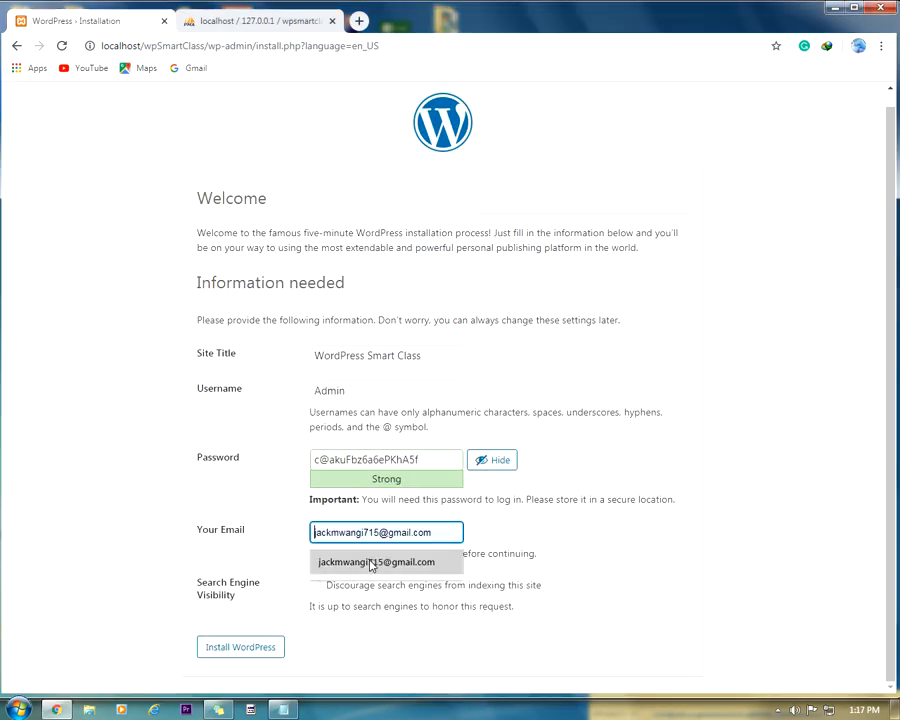
pyautogui.click(372, 562)
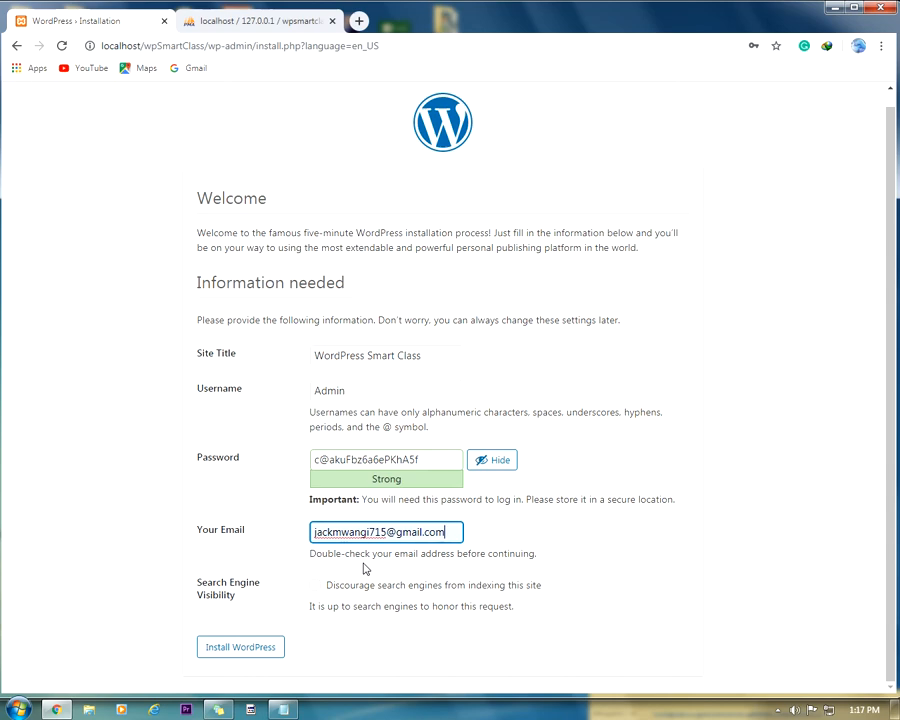
pyautogui.click(248, 653)
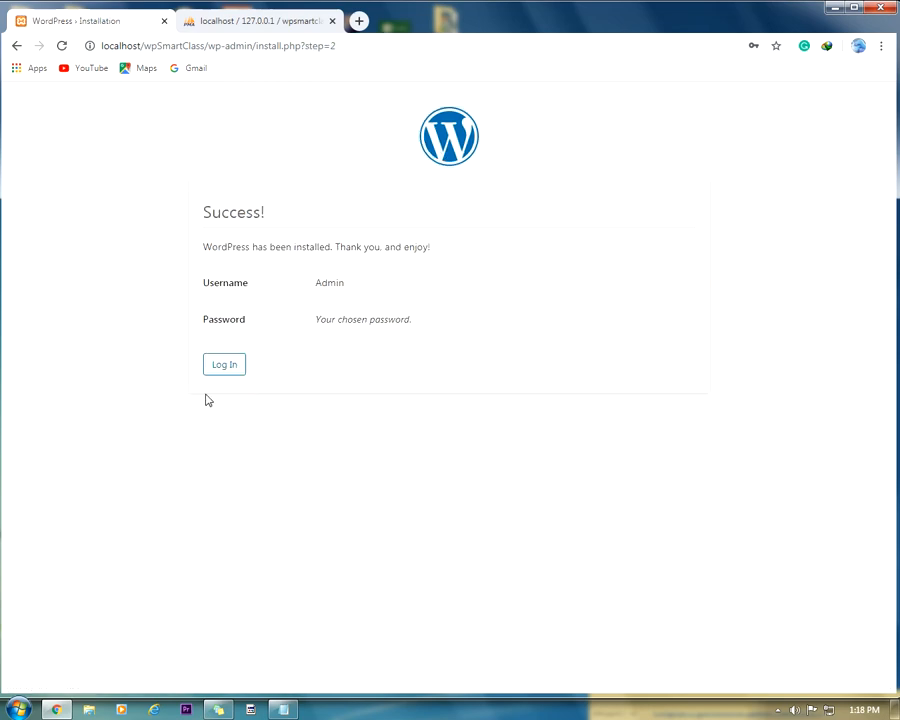
# Log in to the new WordPress site as Admin, copying the account password from the Logins file.
pyautogui.click(229, 365)
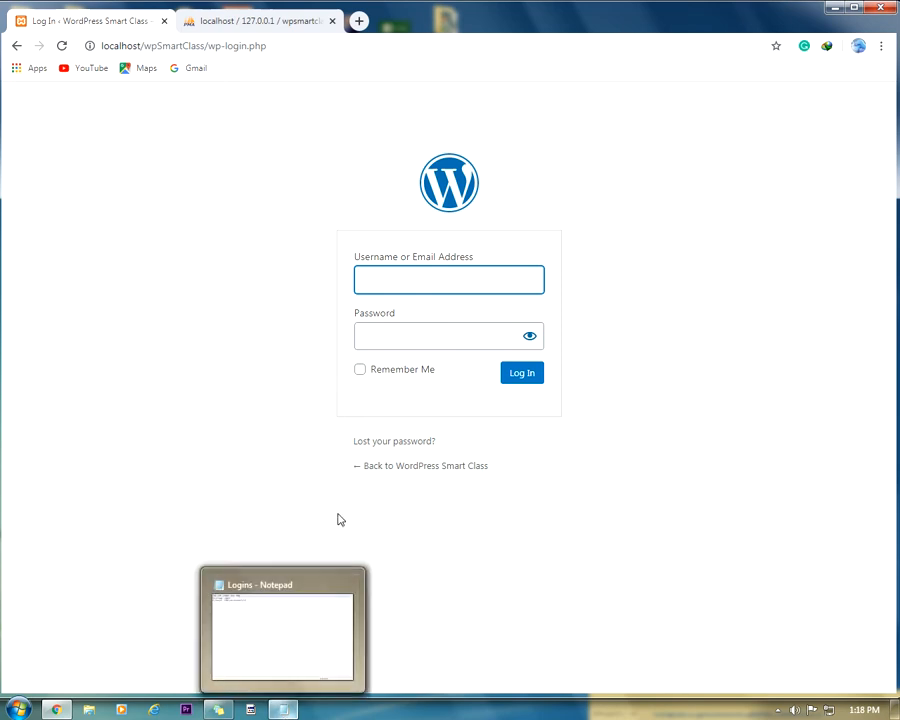
pyautogui.write('Admin')
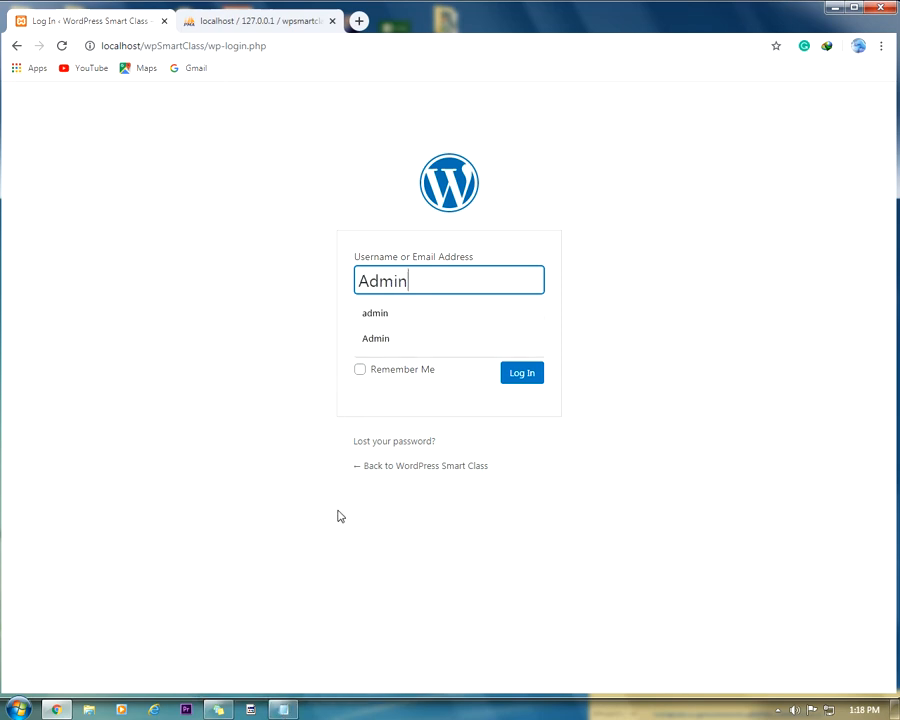
pyautogui.press('Tab')
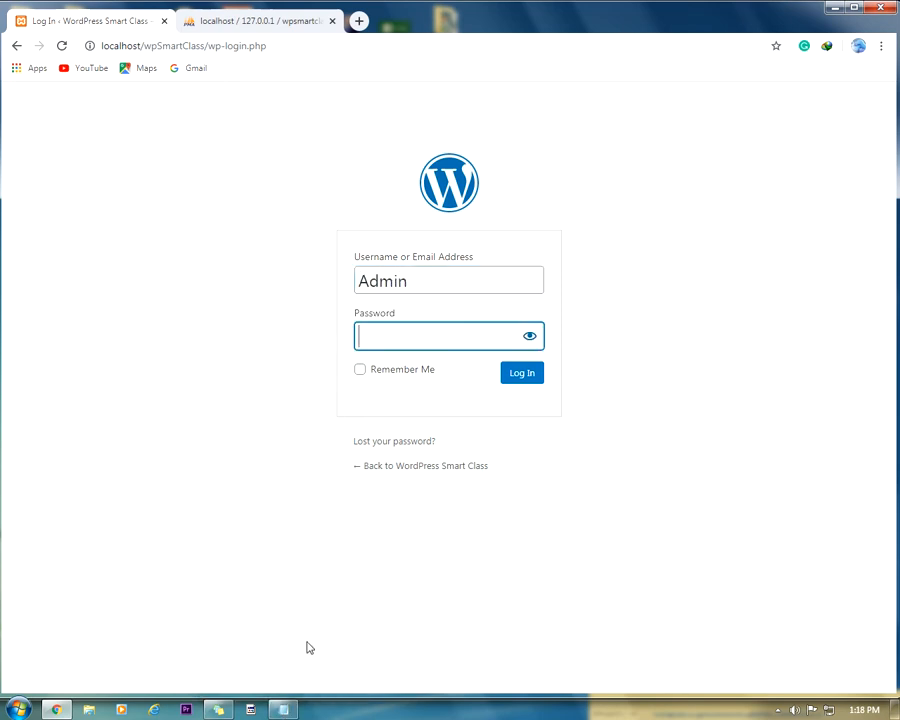
pyautogui.click(283, 709)
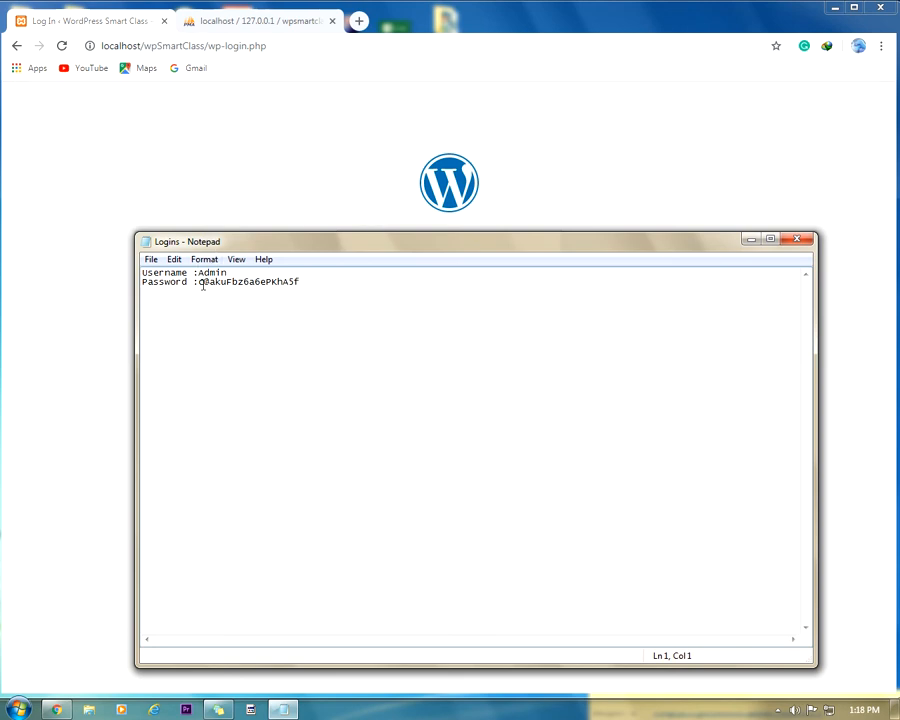
pyautogui.moveTo(199, 282); pyautogui.dragTo(315, 283)
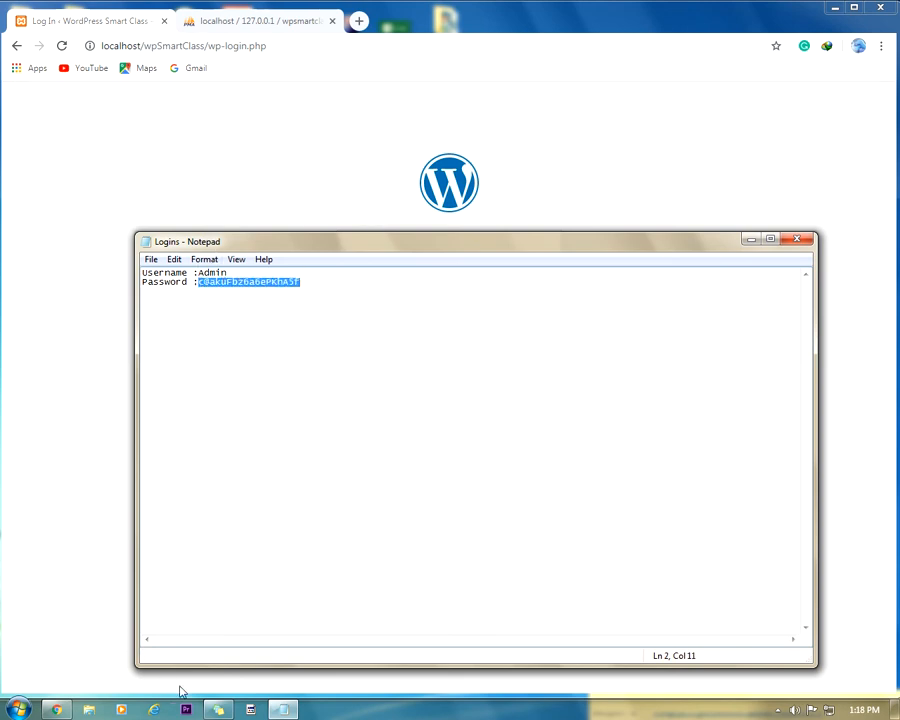
pyautogui.click(56, 709)
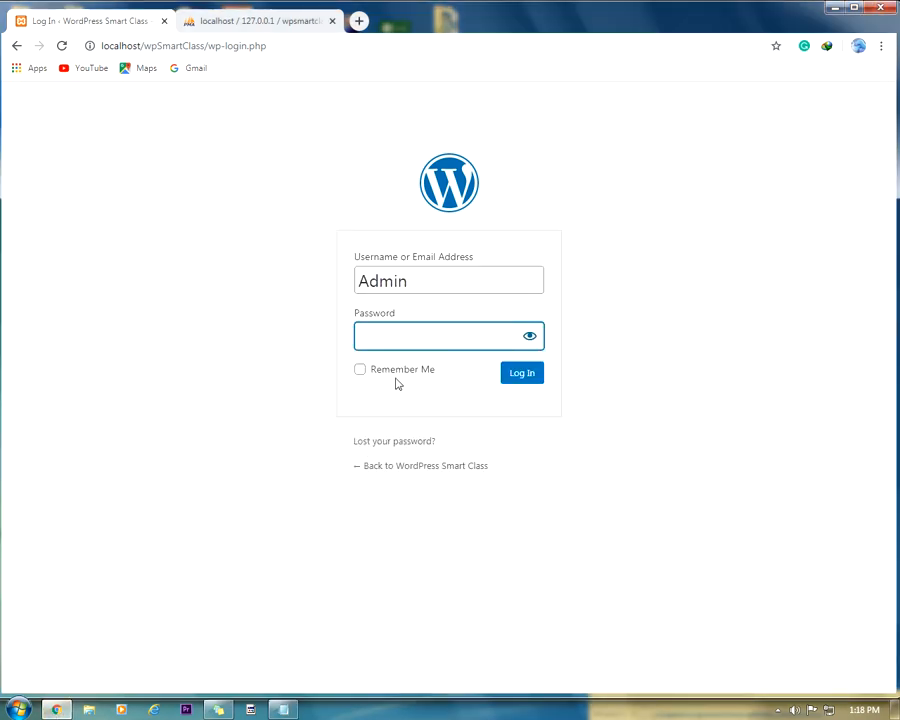
pyautogui.hotkey('ctrl', 'v')
pyautogui.click(531, 379)
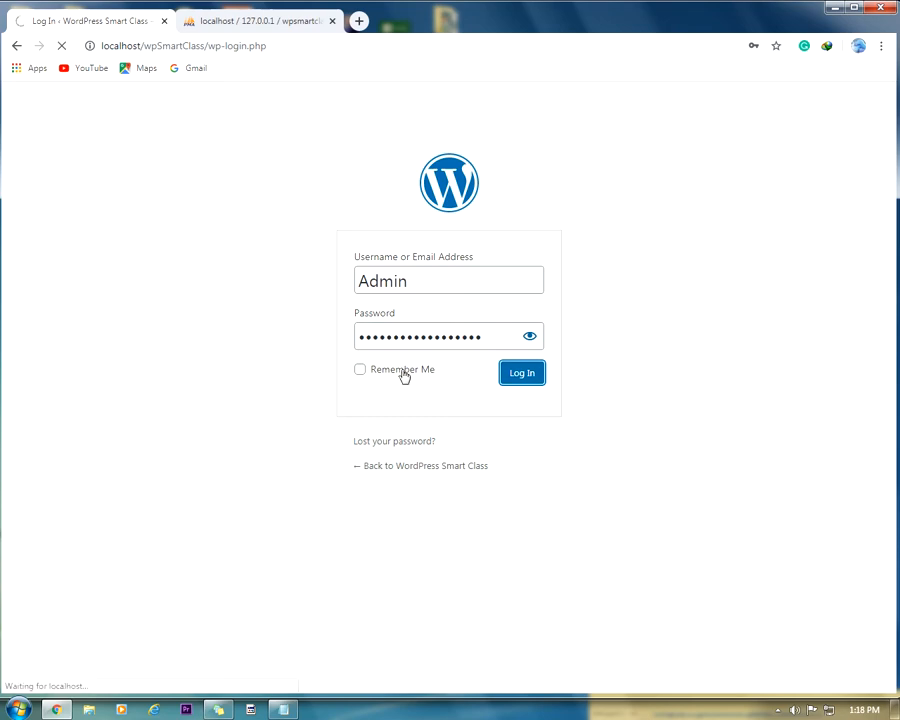